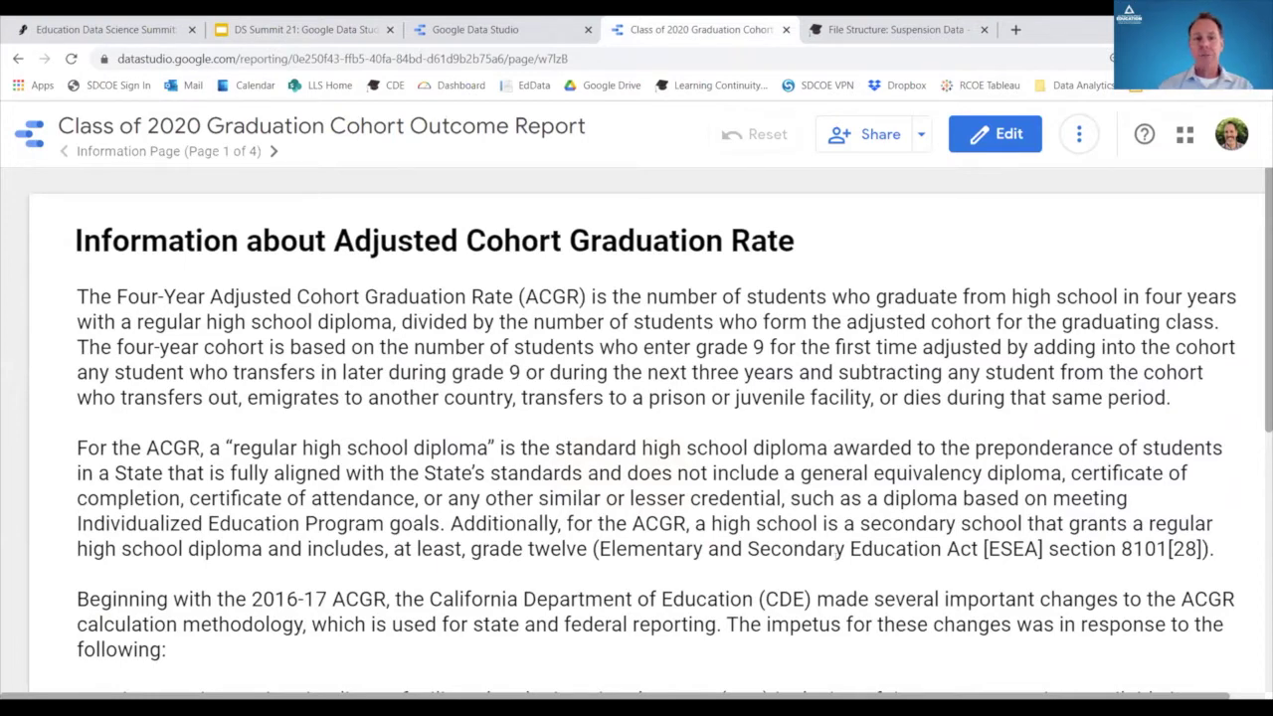
- Skim the Information Page on the Adjusted Cohort Graduation Rate, then advance to the Graduation Rate Data page of the report
scroll(897, 373, "down", 2)
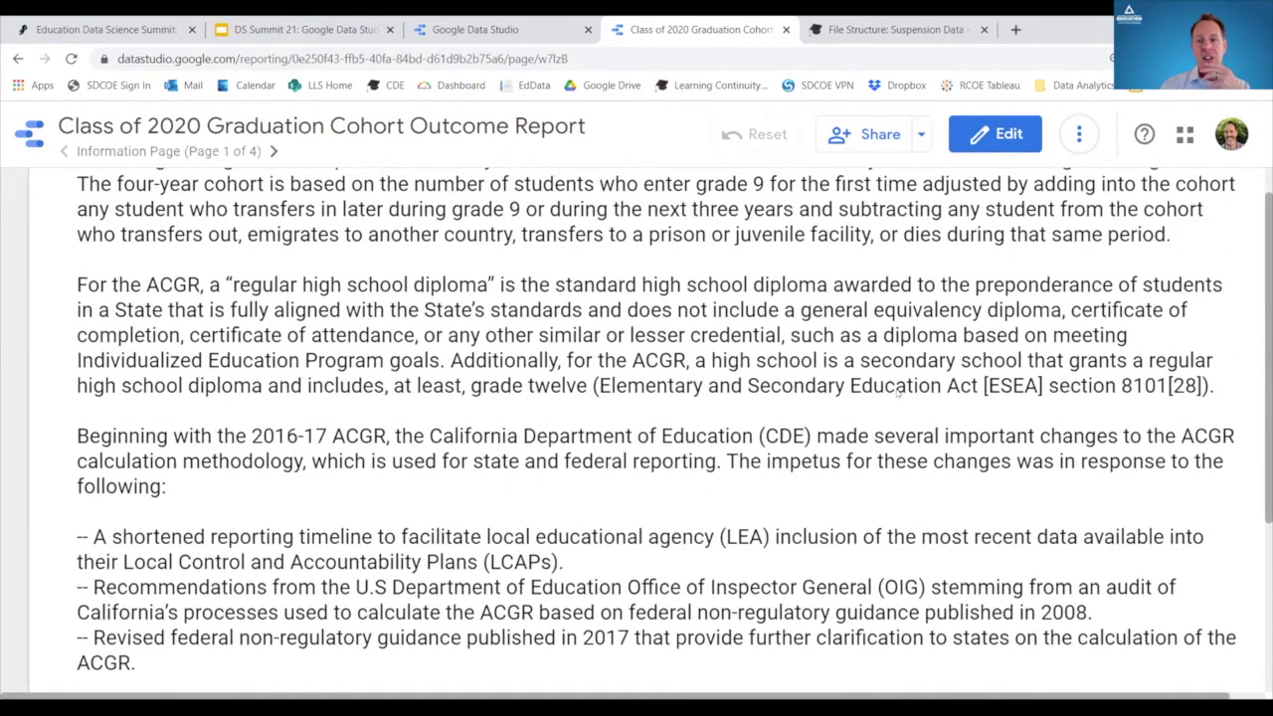
scroll(897, 392, "up", 2)
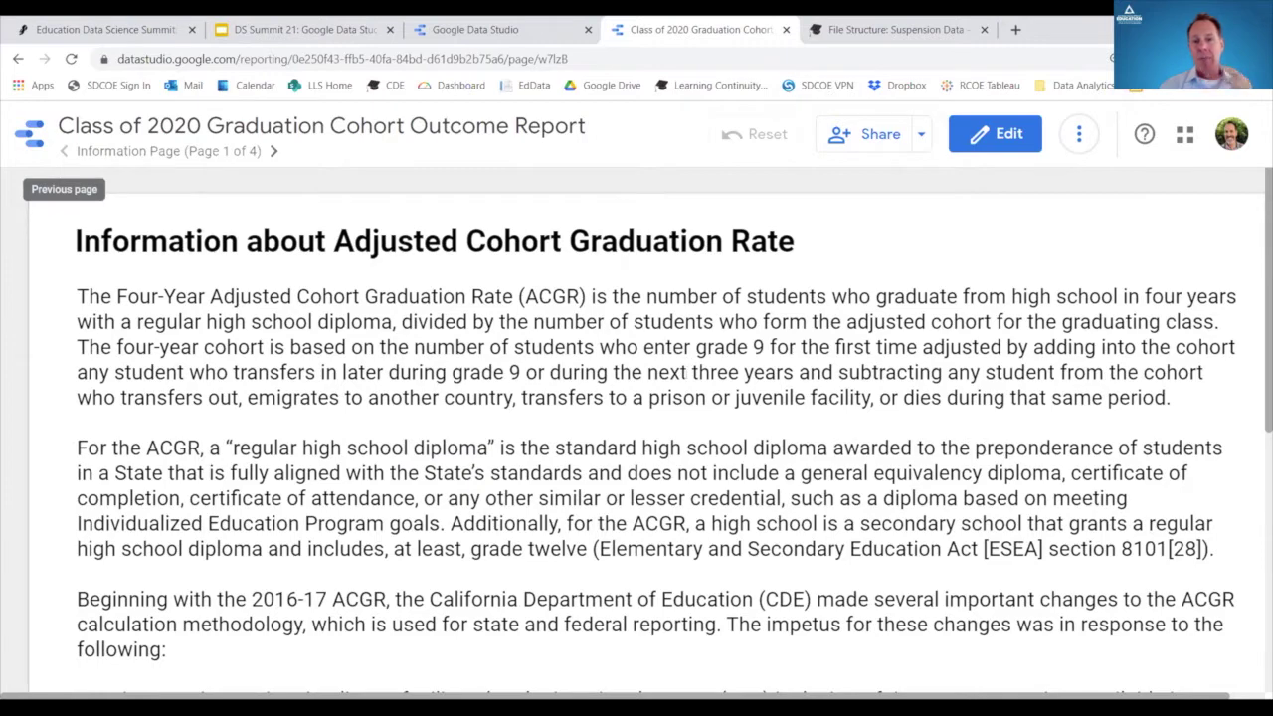
scroll(687, 393, "down", 3)
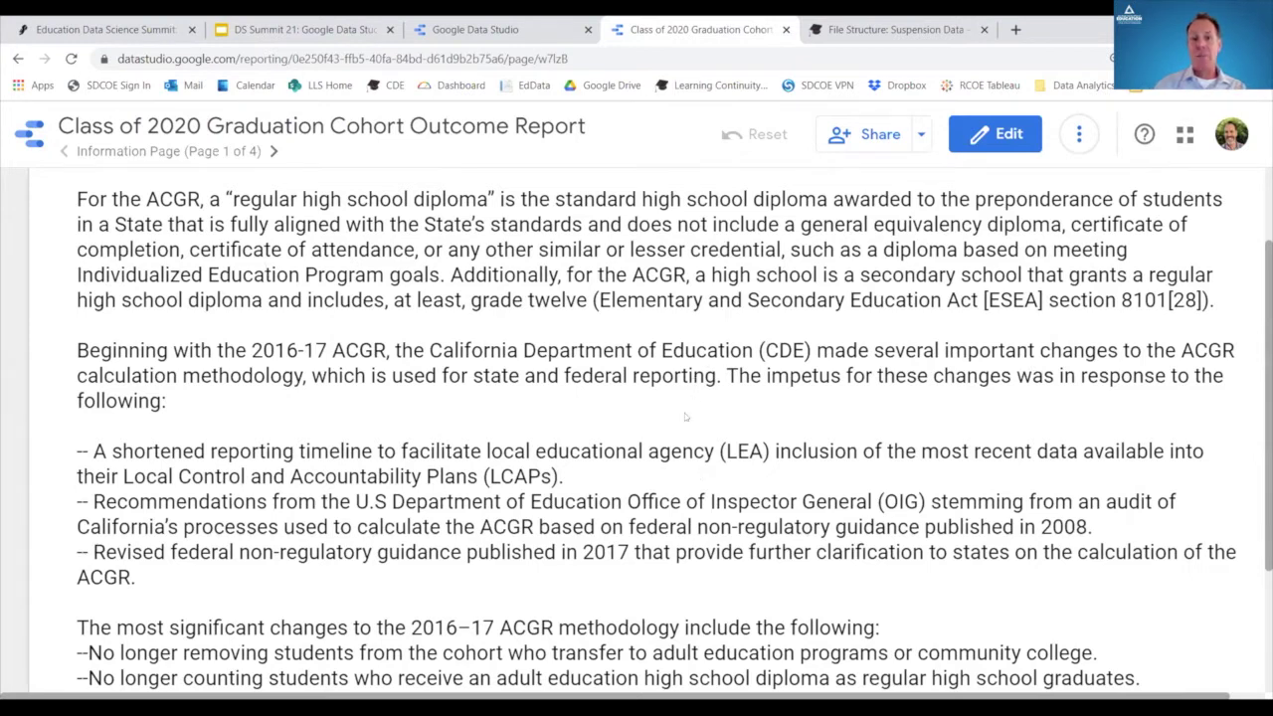
scroll(687, 422, "up", 3)
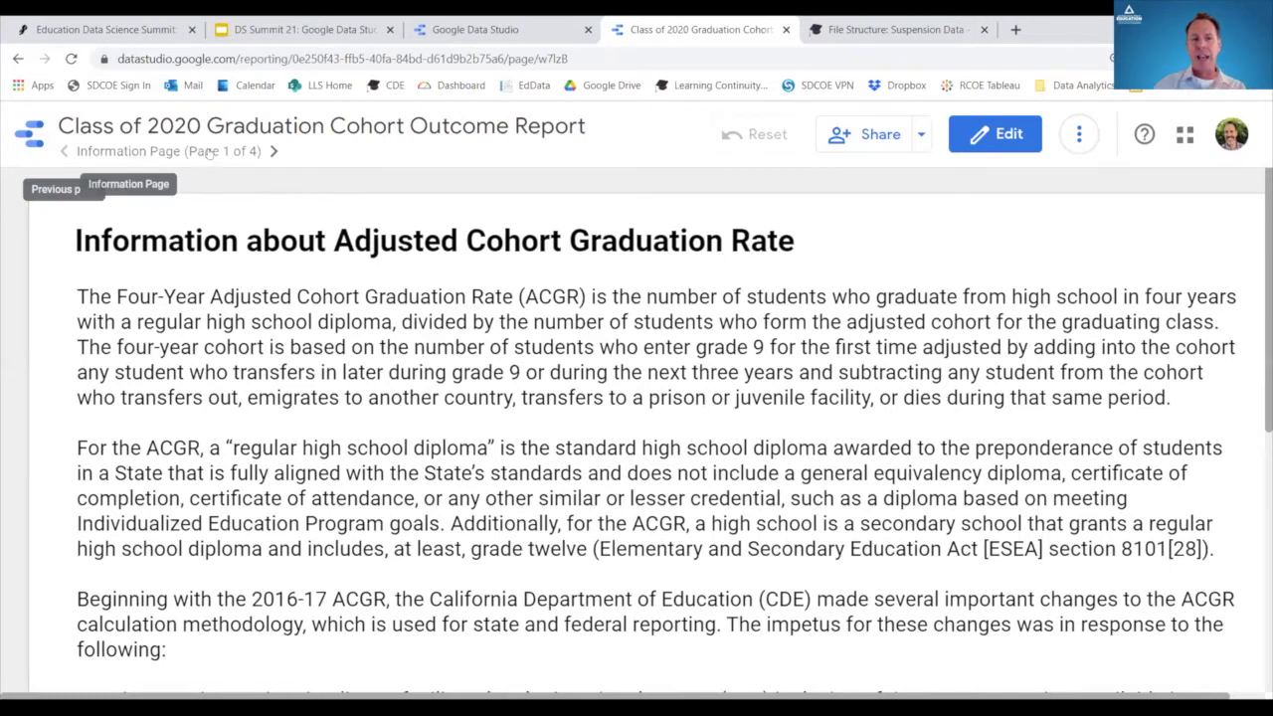
left_click(272, 151)
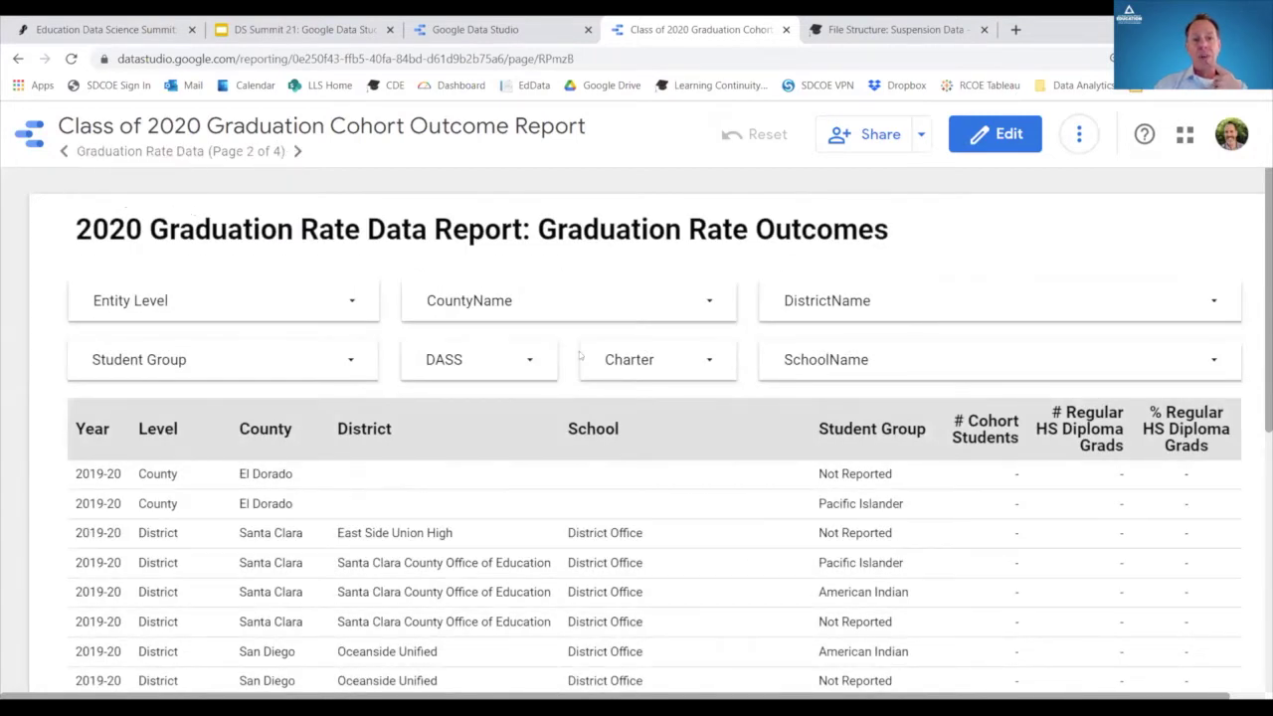
- Filter the graduation rate table by Entity Level so that only County records are included
scroll(778, 444, "down", 1)
scroll(778, 444, "down", 2)
scroll(778, 443, "up", 3)
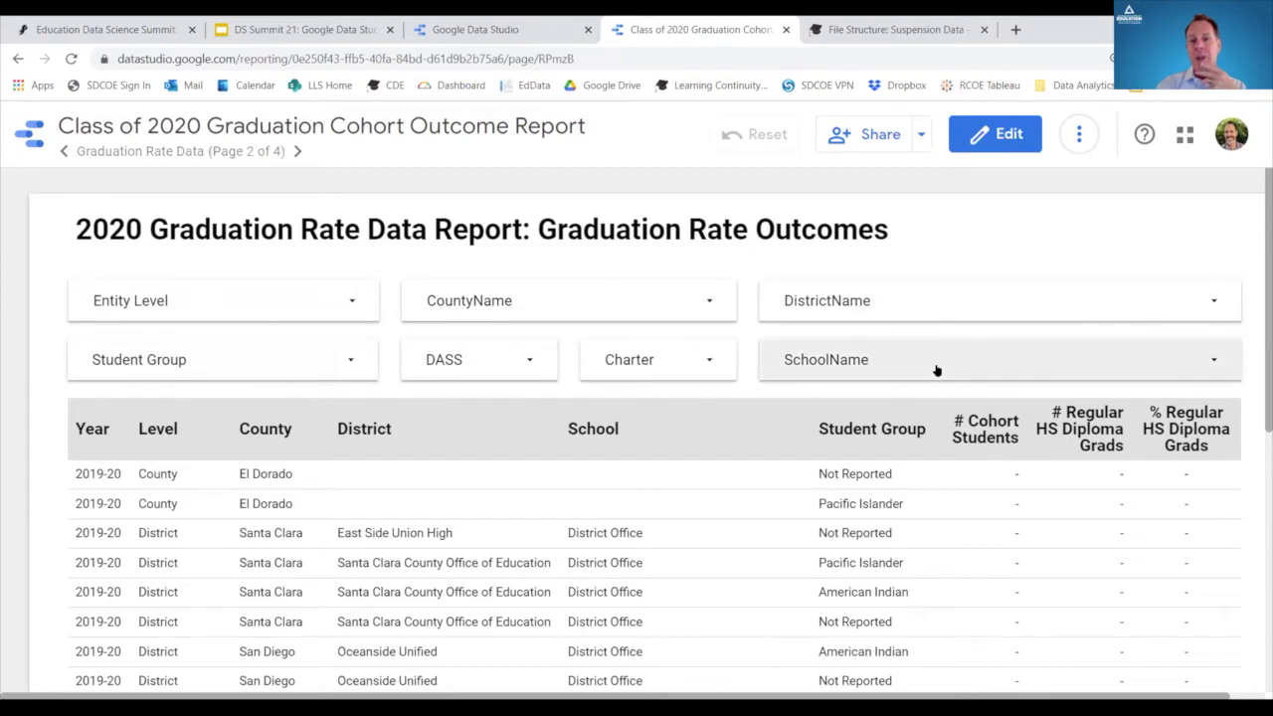
scroll(939, 376, "down", 1)
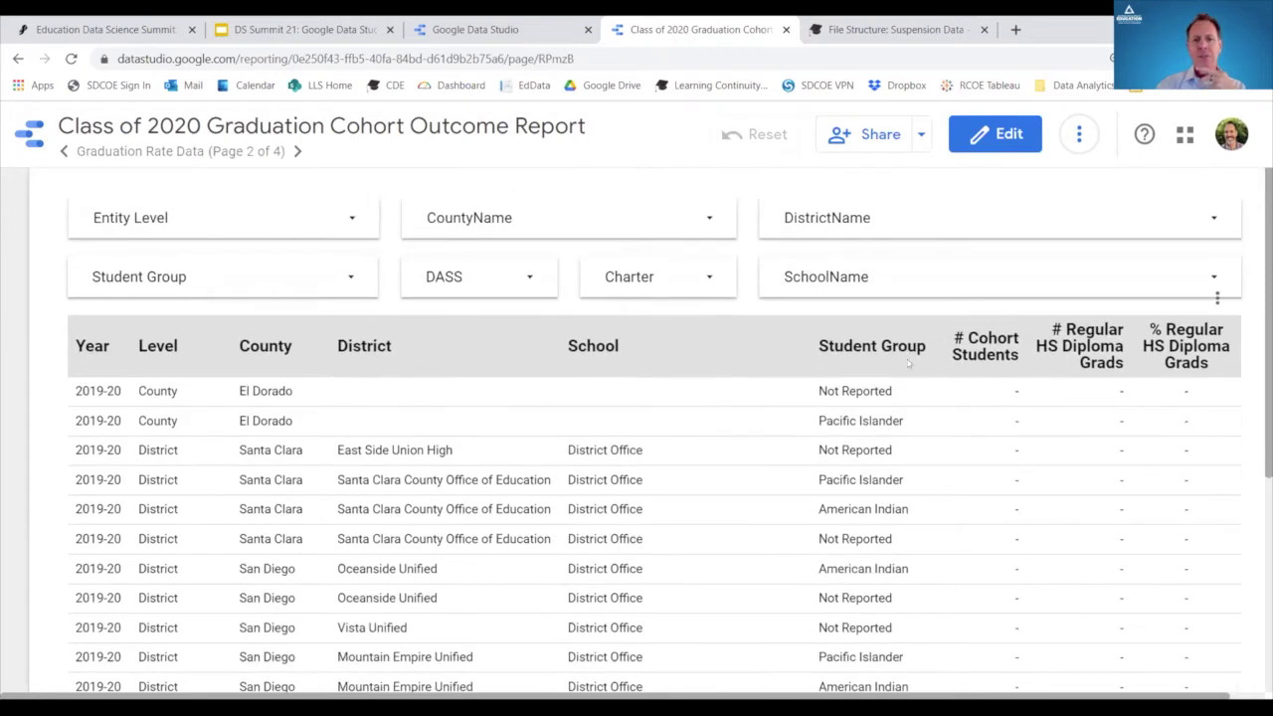
left_click(343, 217)
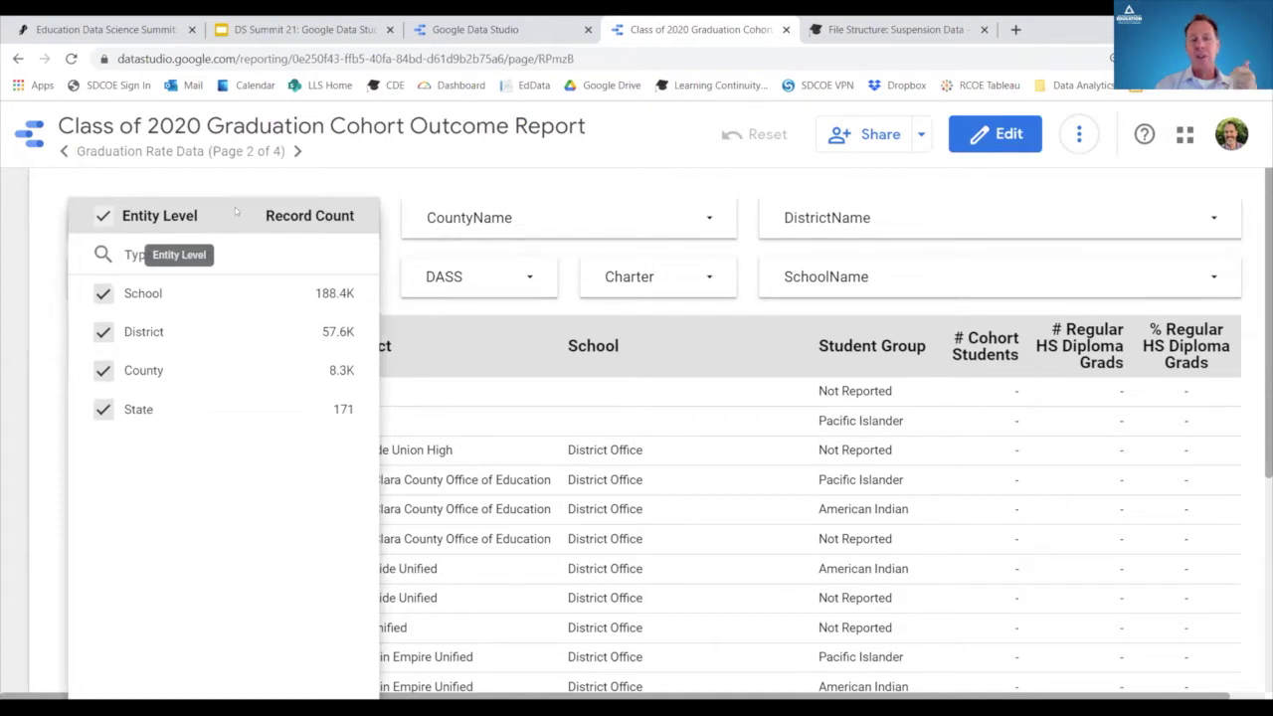
mouse_move(165, 368)
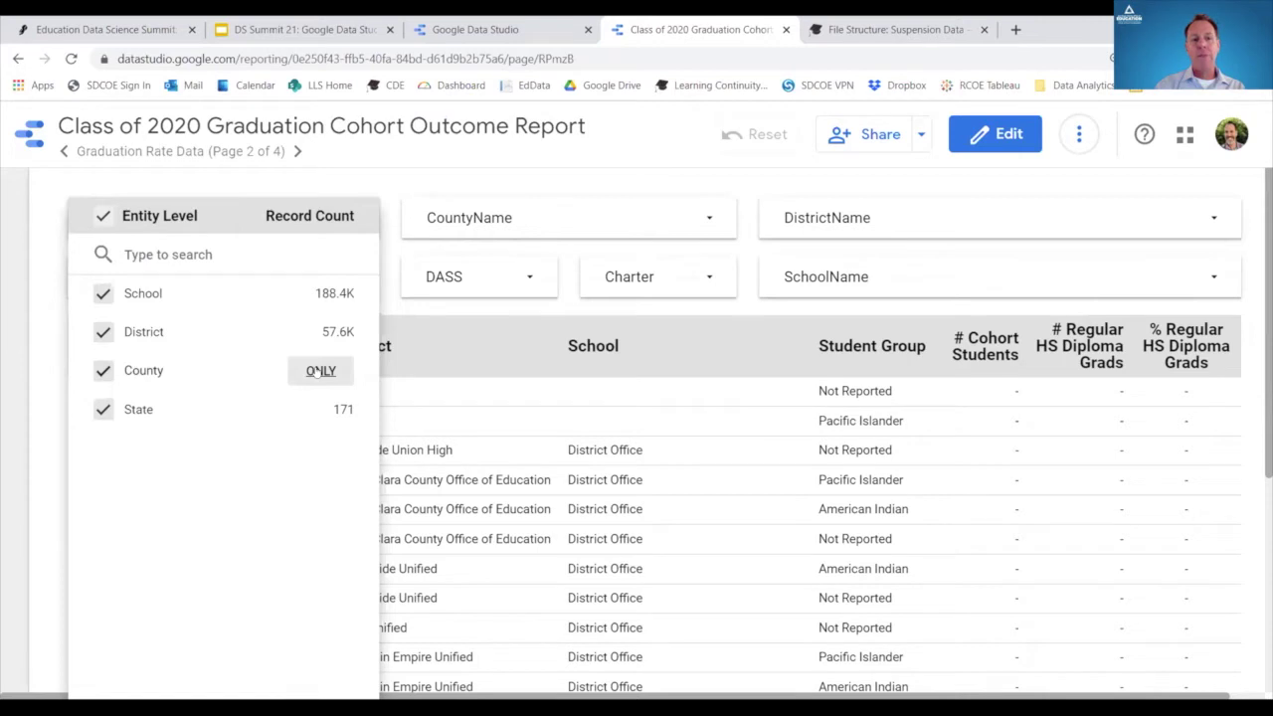
left_click(316, 370)
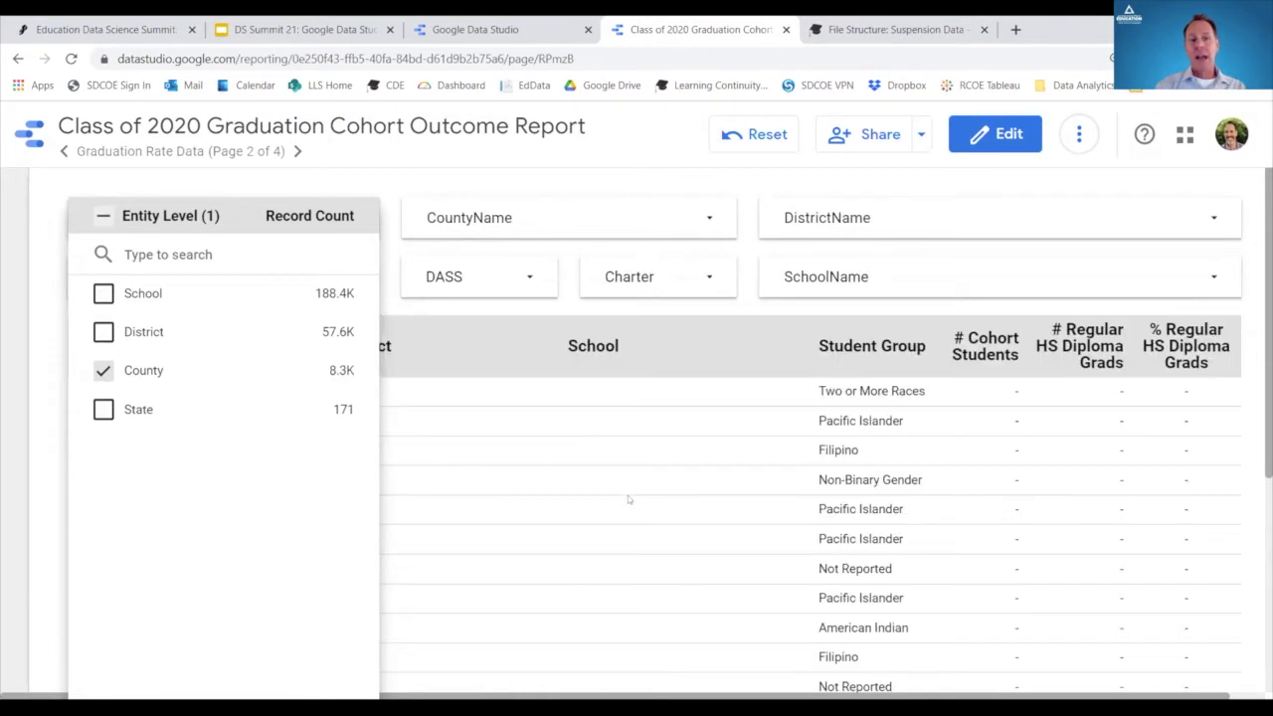
left_click(544, 430)
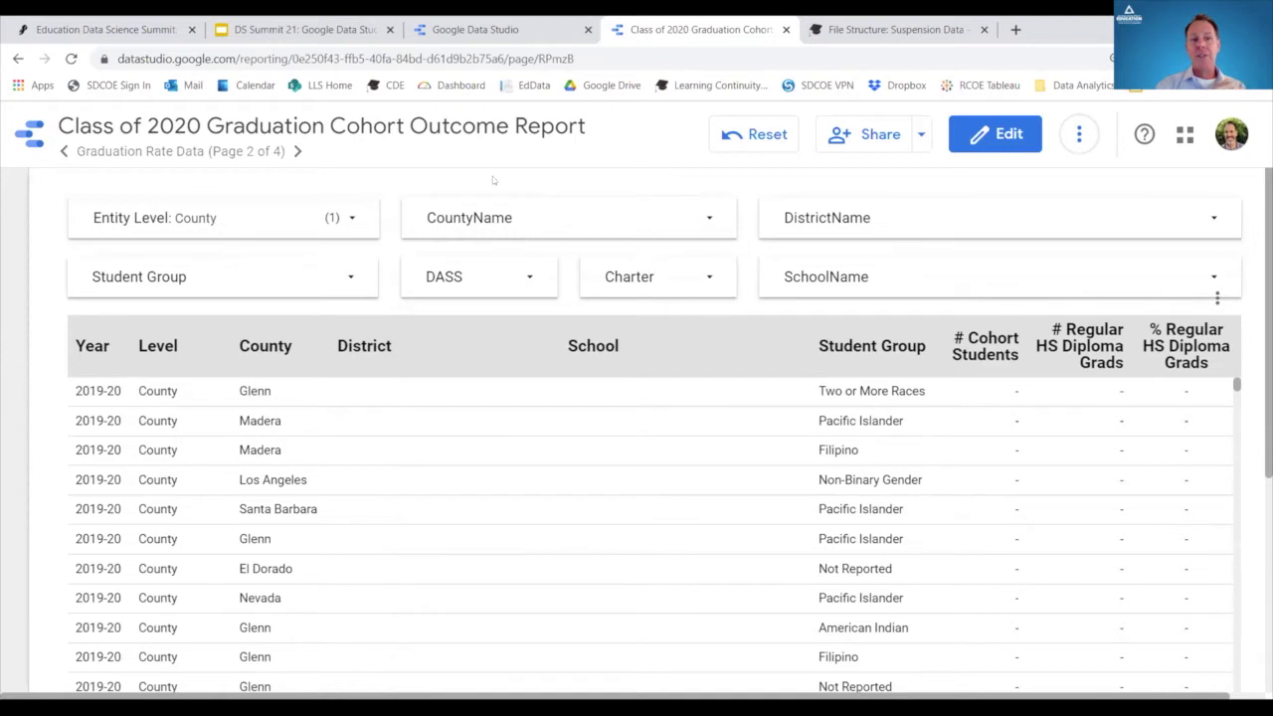
- Filter the graduation rate table by Student Group to include only English Learners
left_click(352, 279)
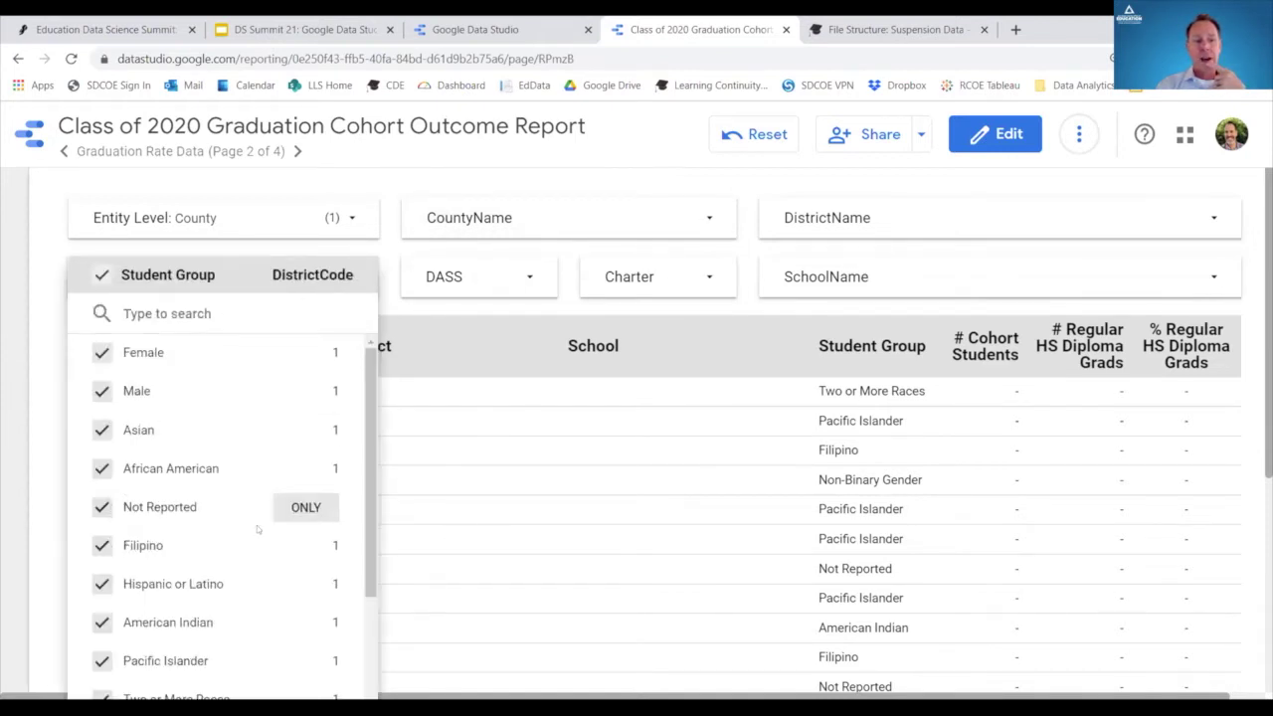
scroll(263, 463, "down", 2)
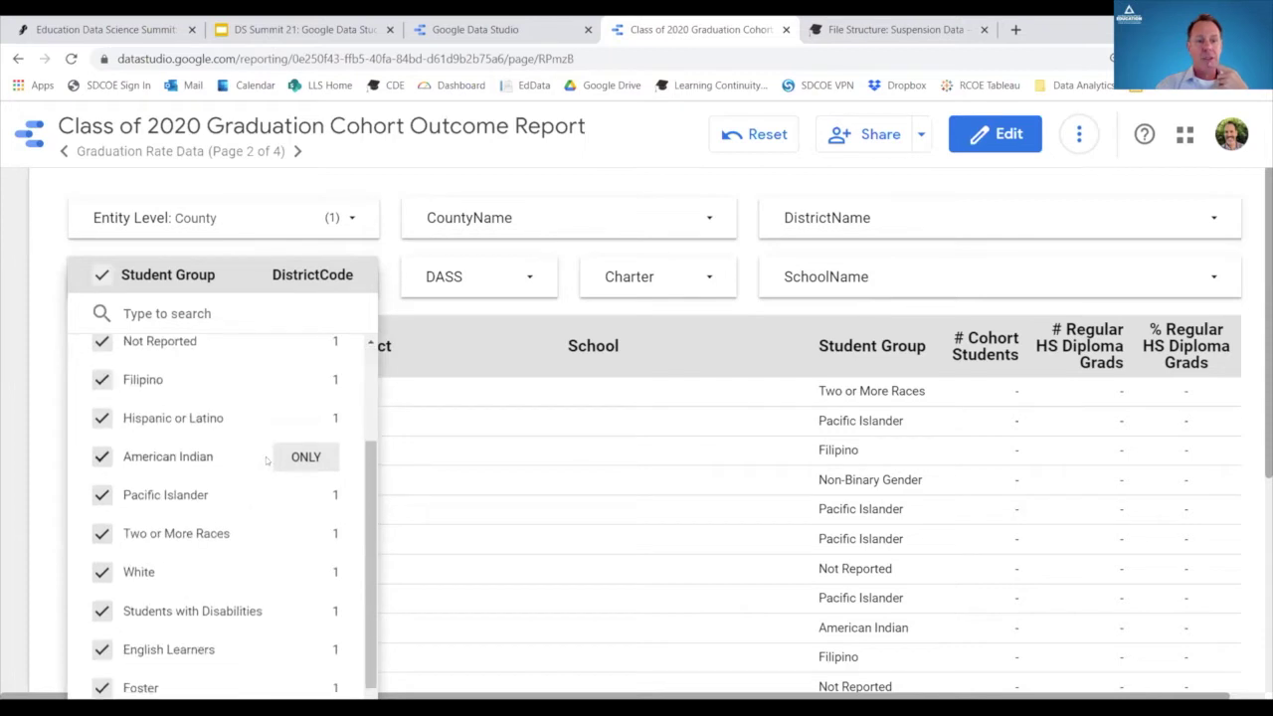
scroll(267, 460, "down", 2)
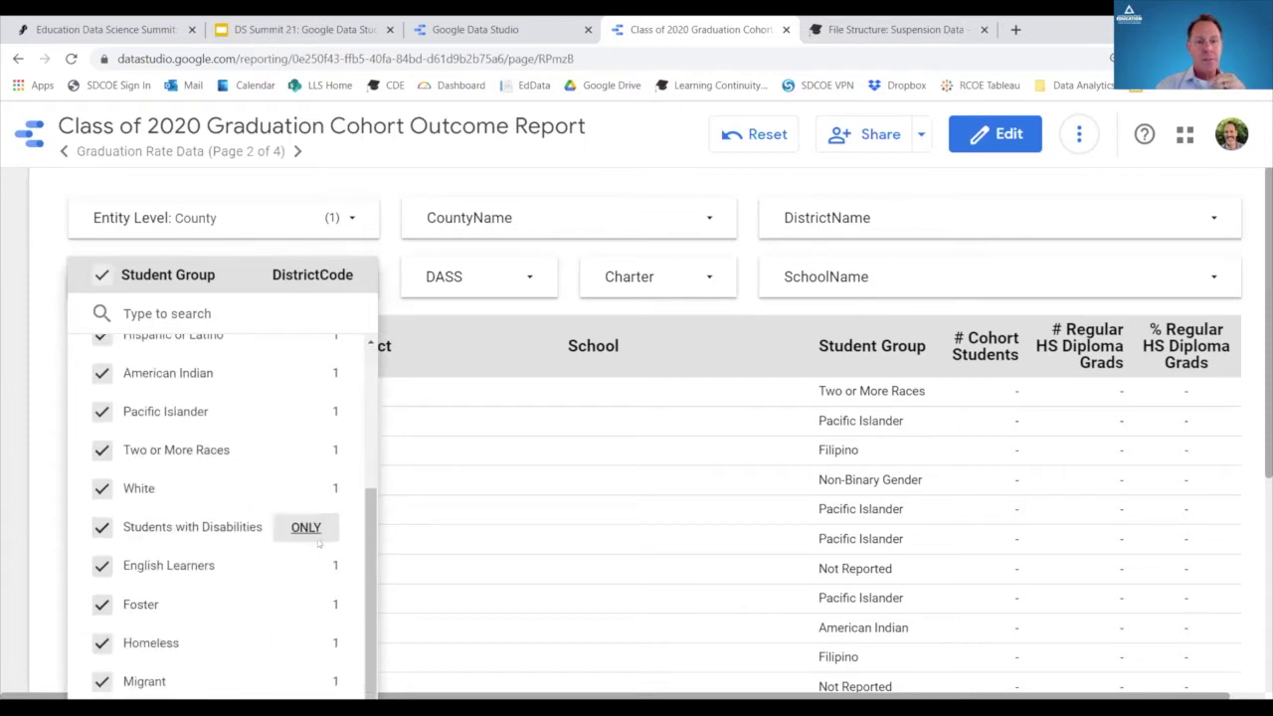
left_click(306, 565)
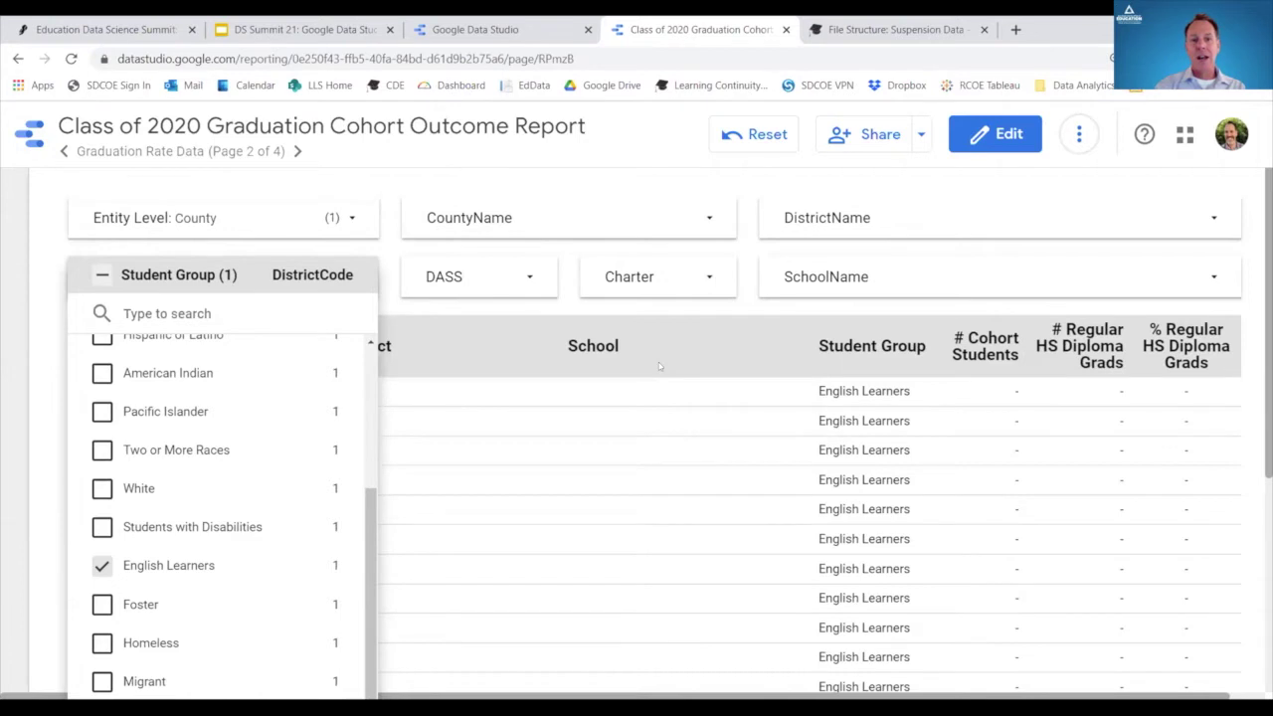
left_click(673, 335)
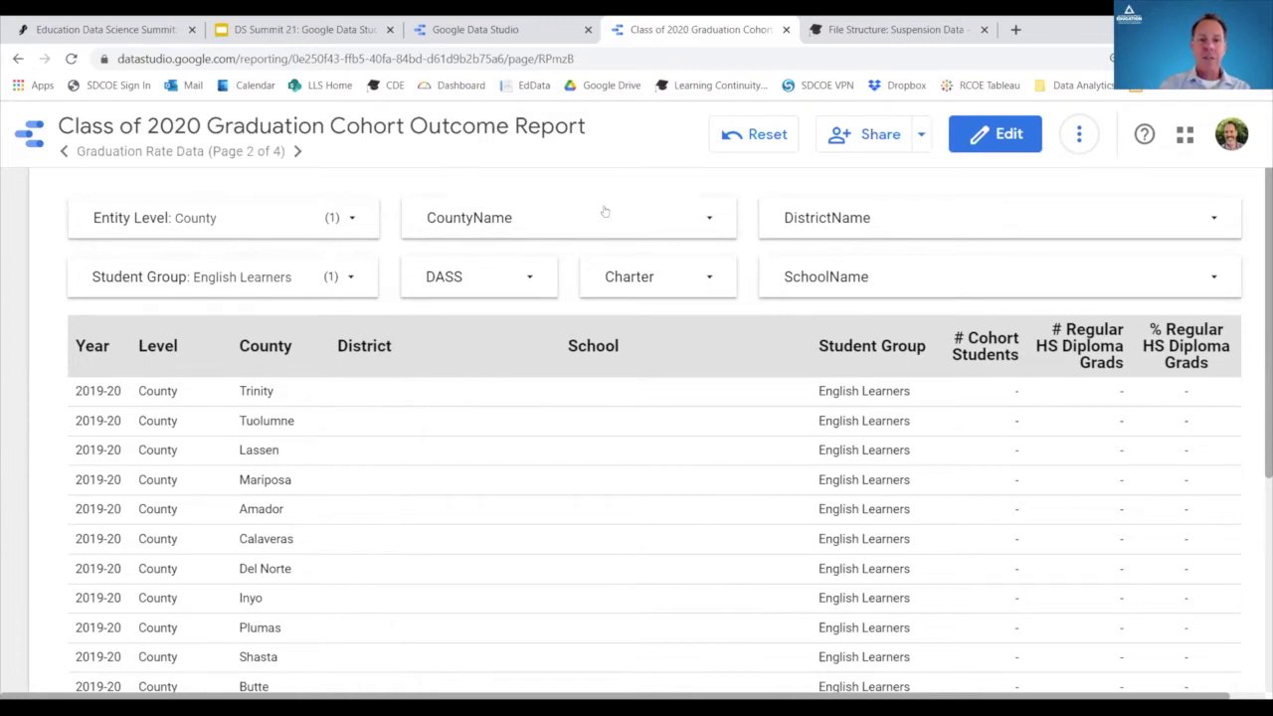
- Examine the county-level English Learner rows, including cohort sizes, diploma counts and diploma percentages
scroll(683, 492, "down", 2)
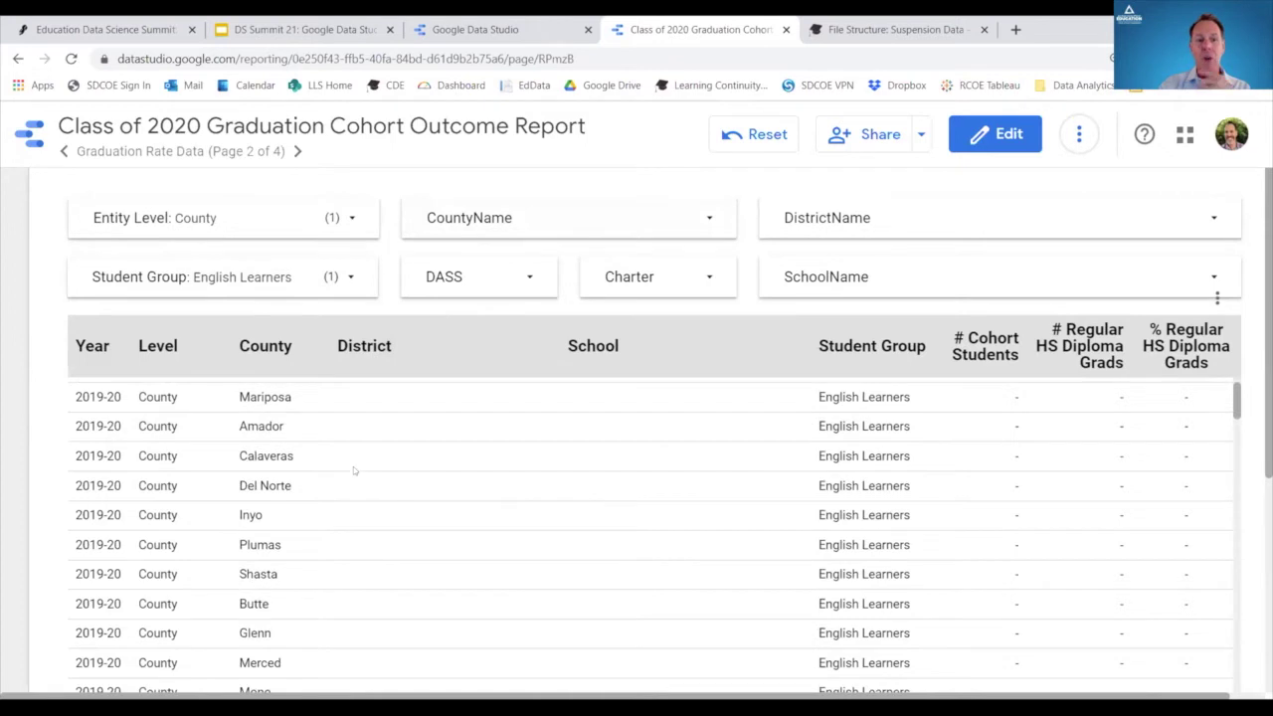
scroll(350, 465, "down", 2)
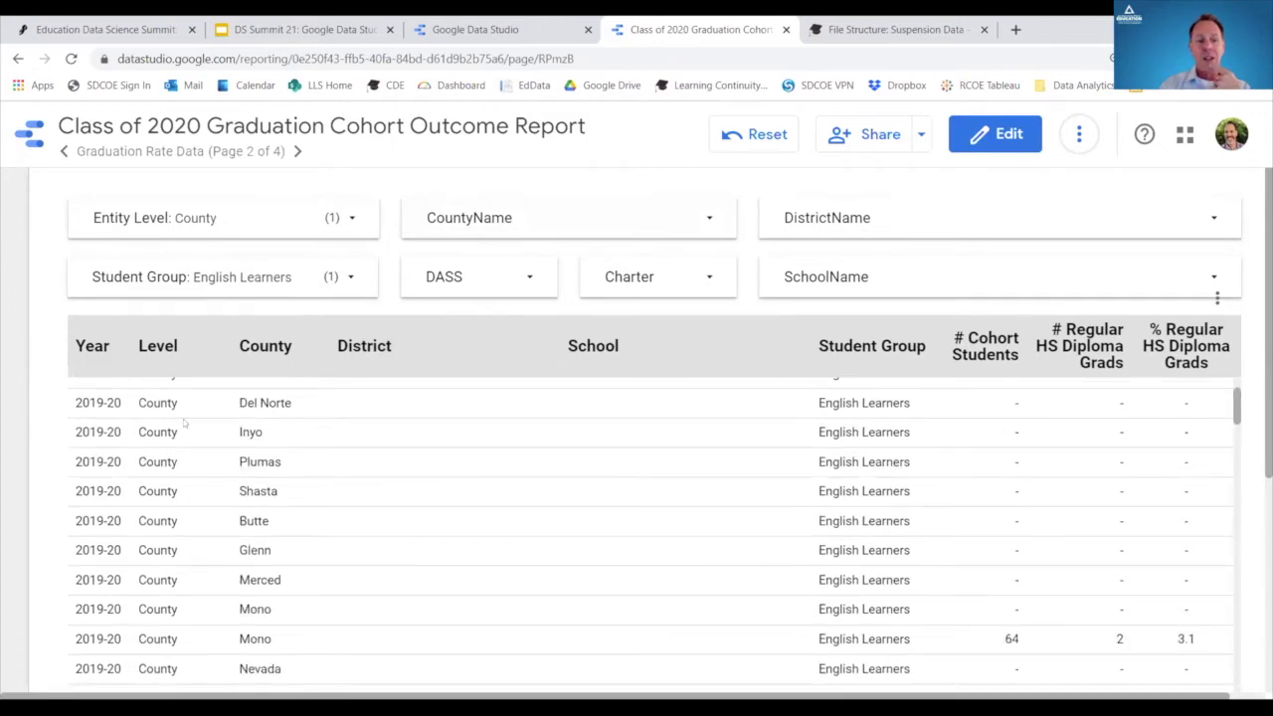
scroll(248, 554, "down", 5)
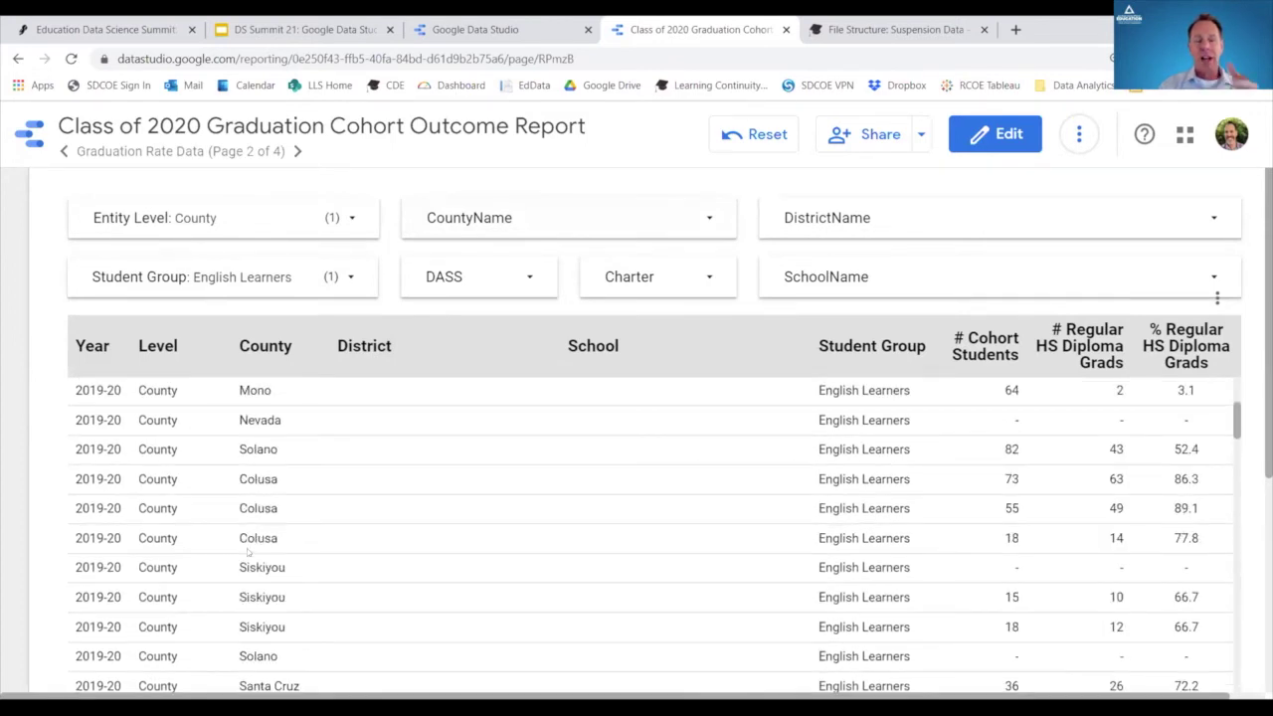
scroll(251, 542, "down", 3)
scroll(266, 512, "up", 3)
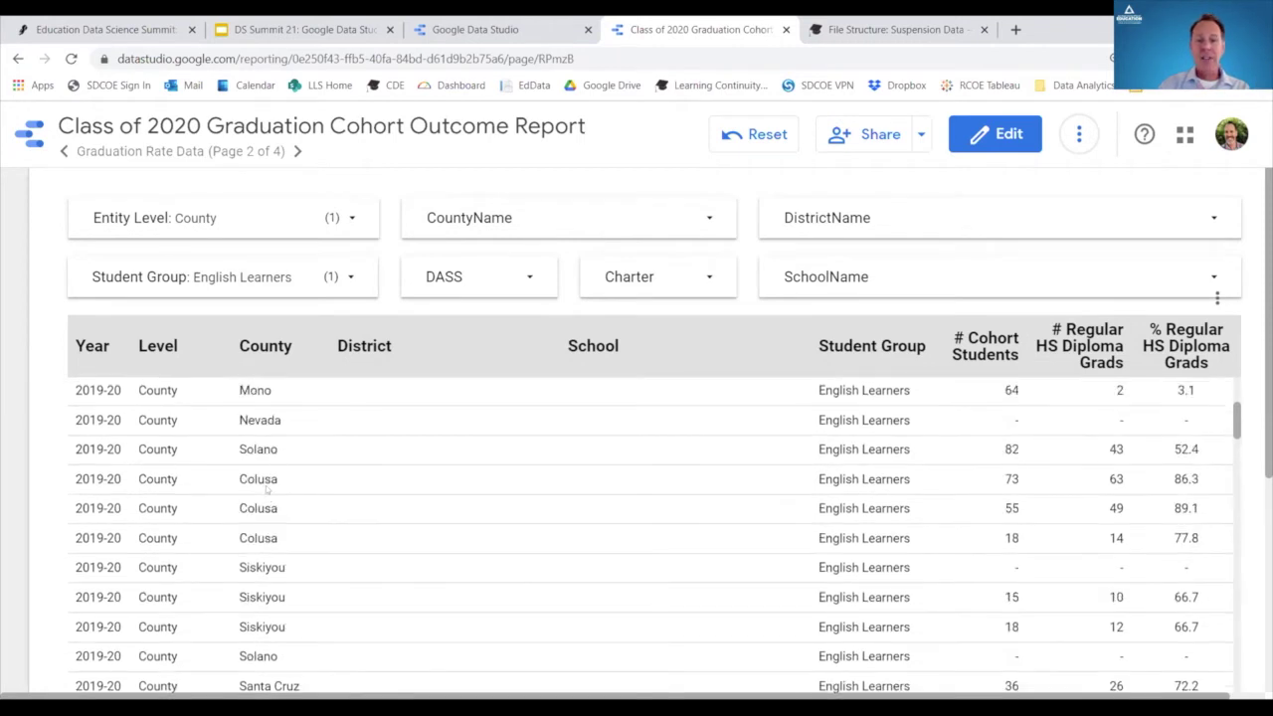
scroll(264, 479, "up", 6)
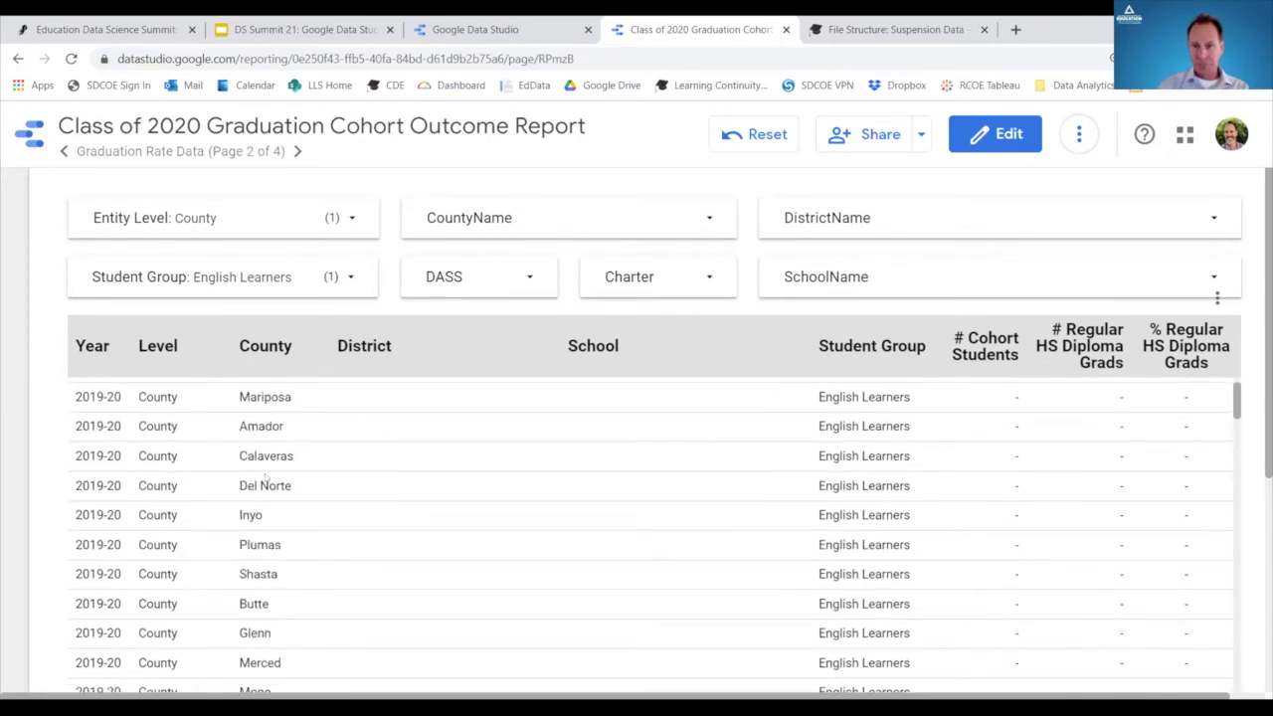
scroll(266, 486, "up", 3)
scroll(1052, 505, "down", 2)
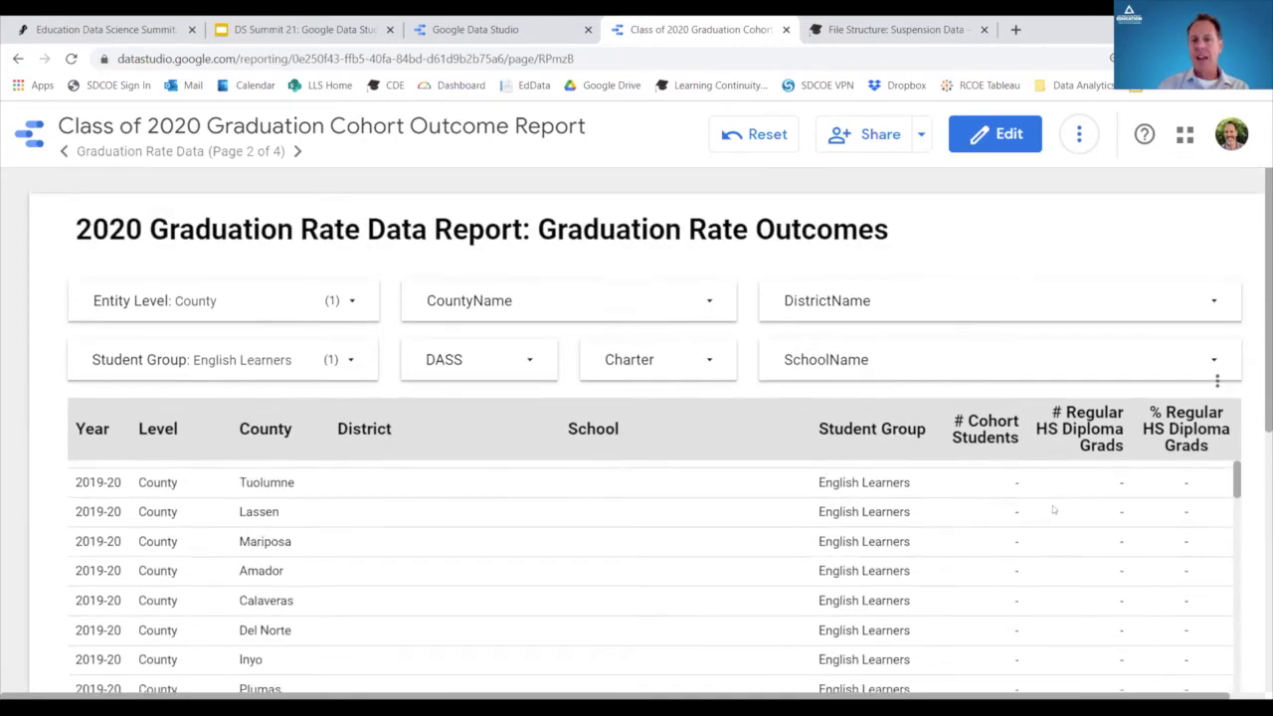
scroll(1053, 505, "down", 5)
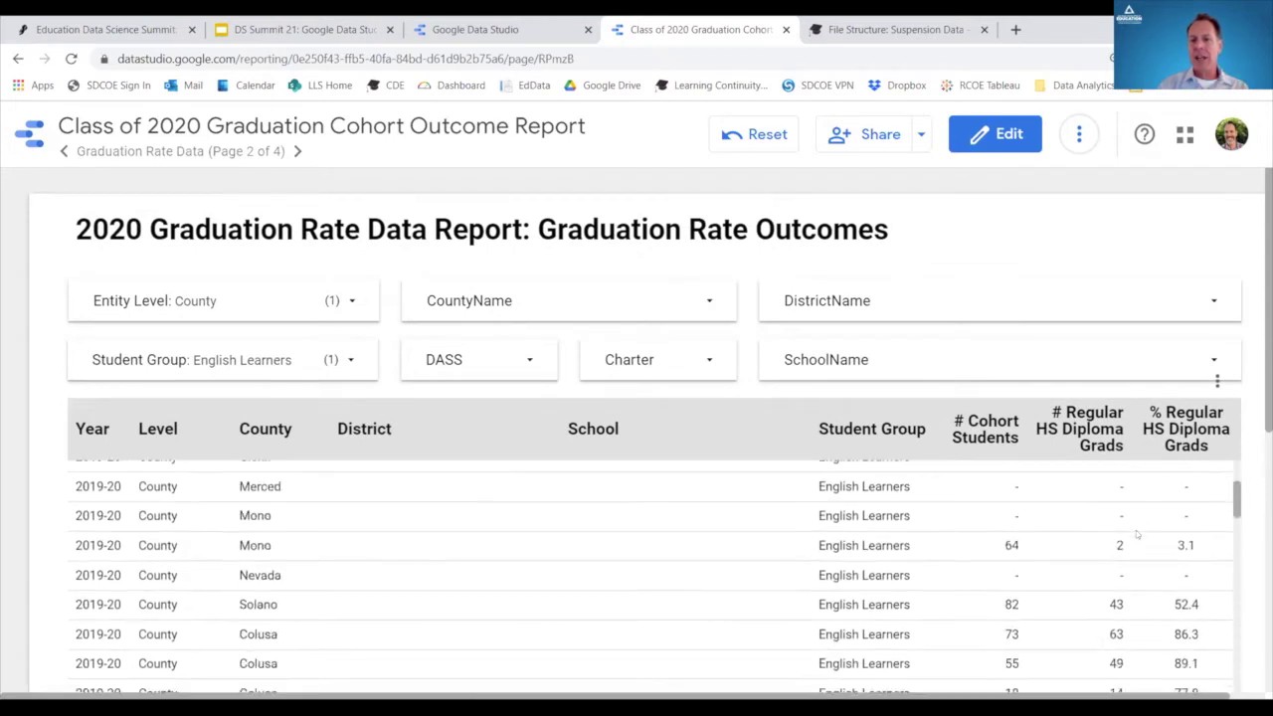
scroll(1253, 428, "down", 1)
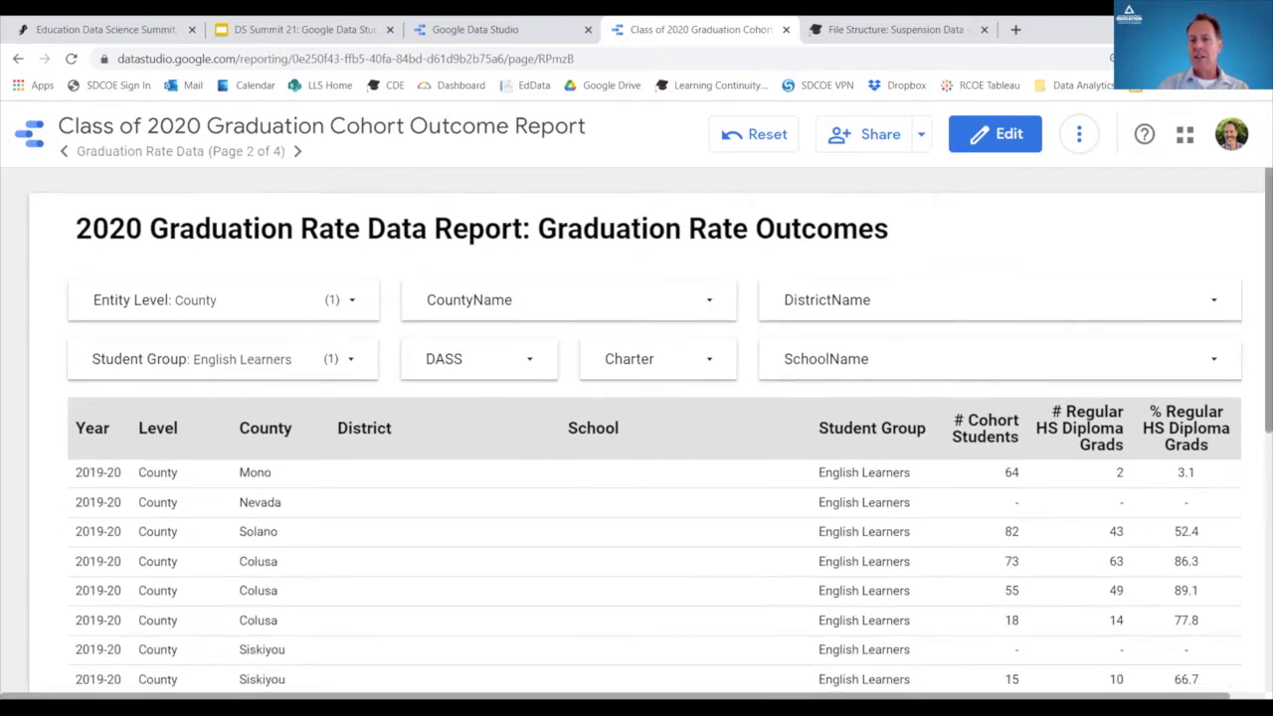
- Sort the table by % Regular HS Diploma Grads in descending order and review the highest-ranked counties
scroll(1118, 431, "down", 1)
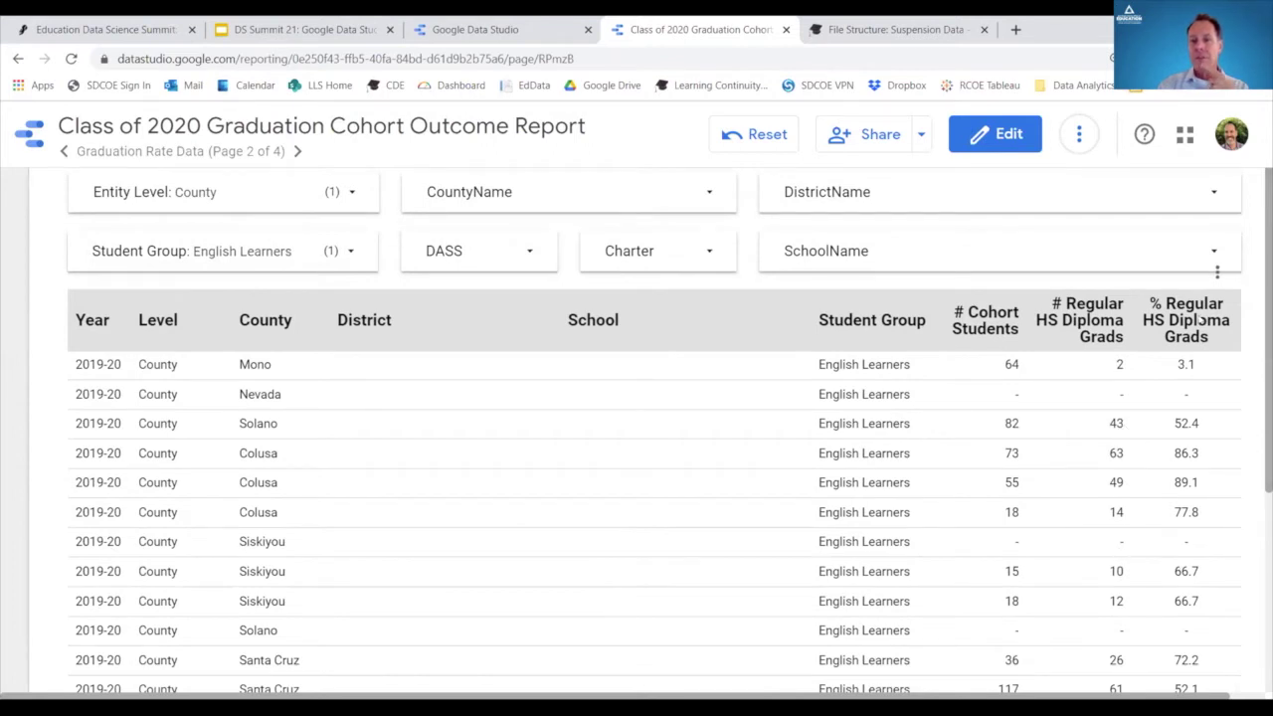
left_click(1201, 320)
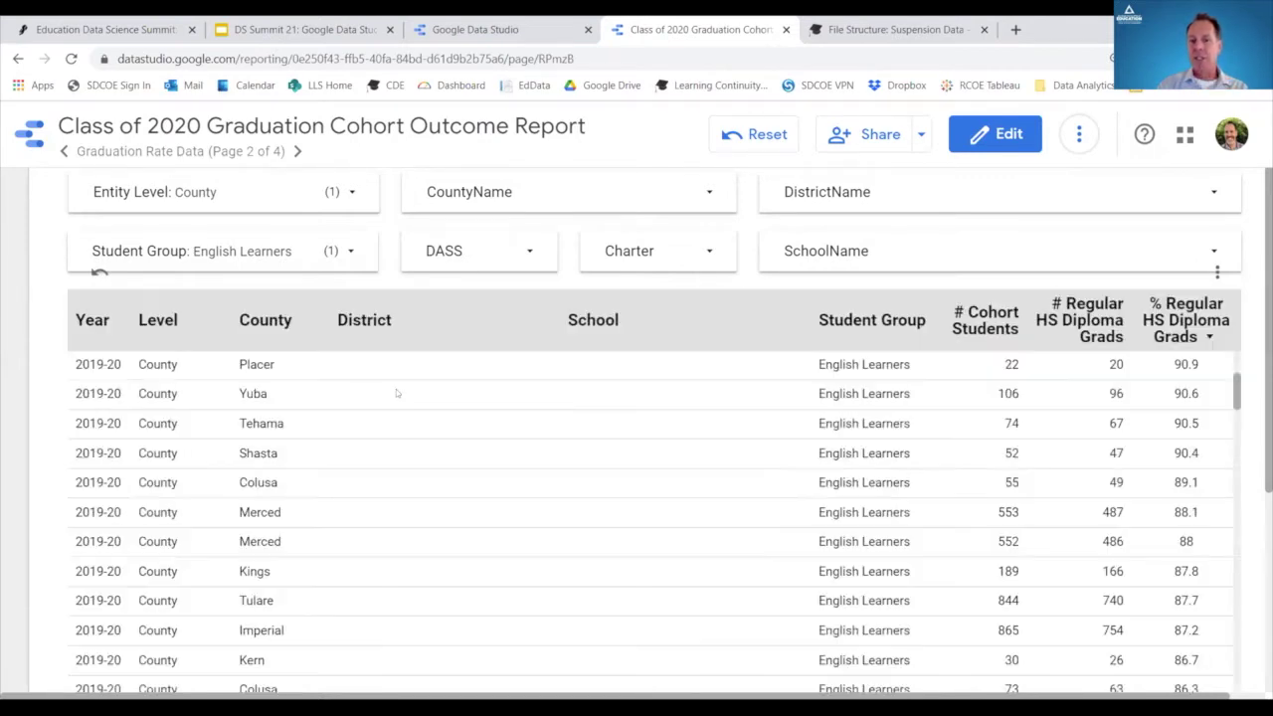
scroll(557, 372, "down", 2)
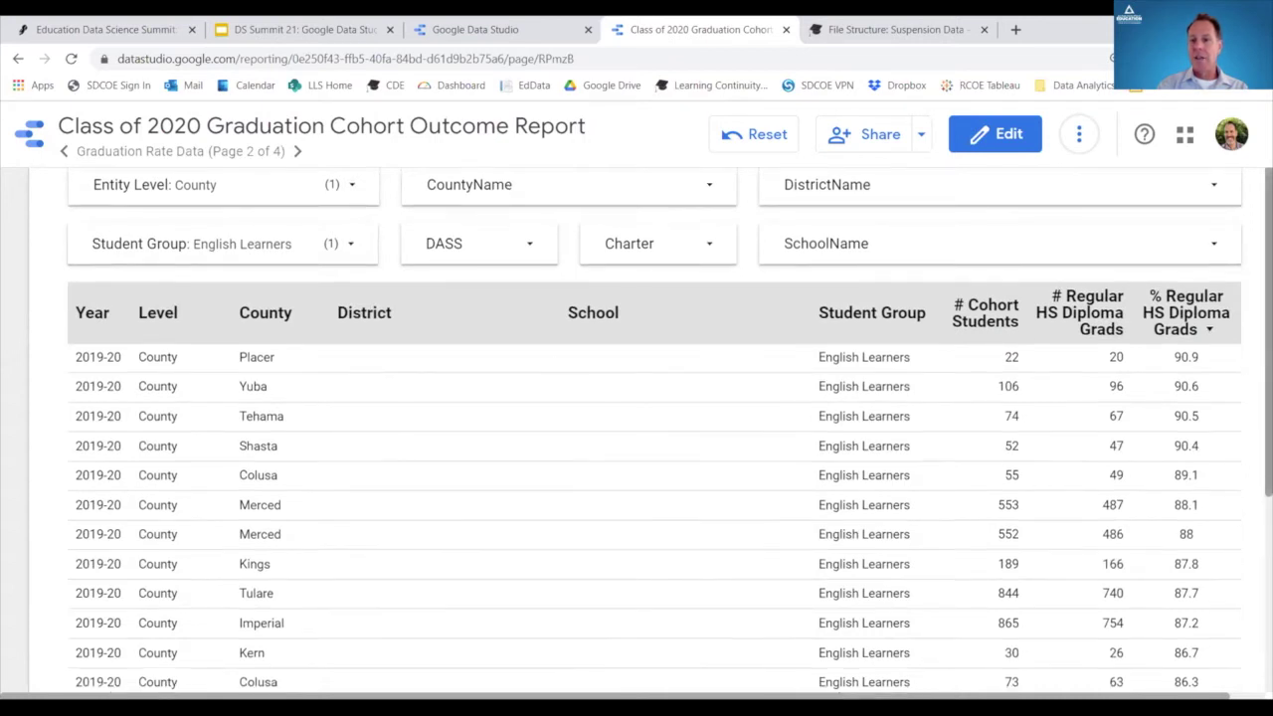
scroll(940, 411, "down", 1)
scroll(940, 411, "up", 3)
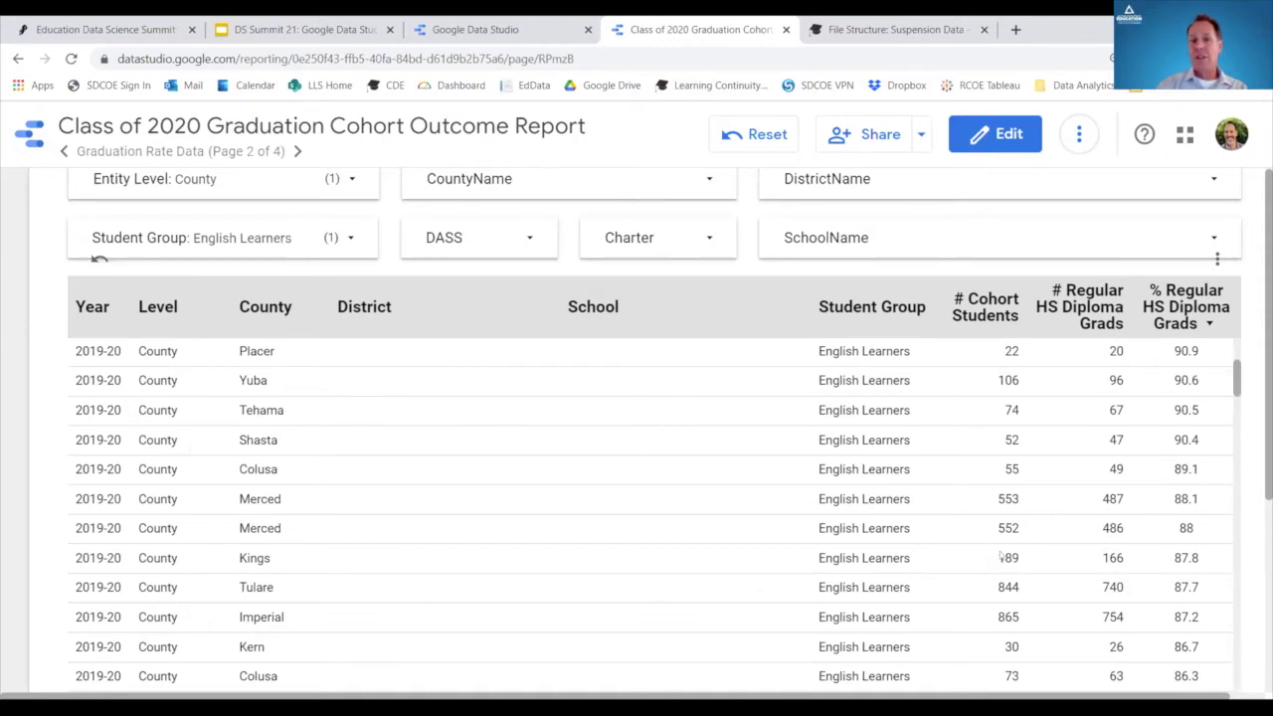
scroll(1035, 536, "up", 2)
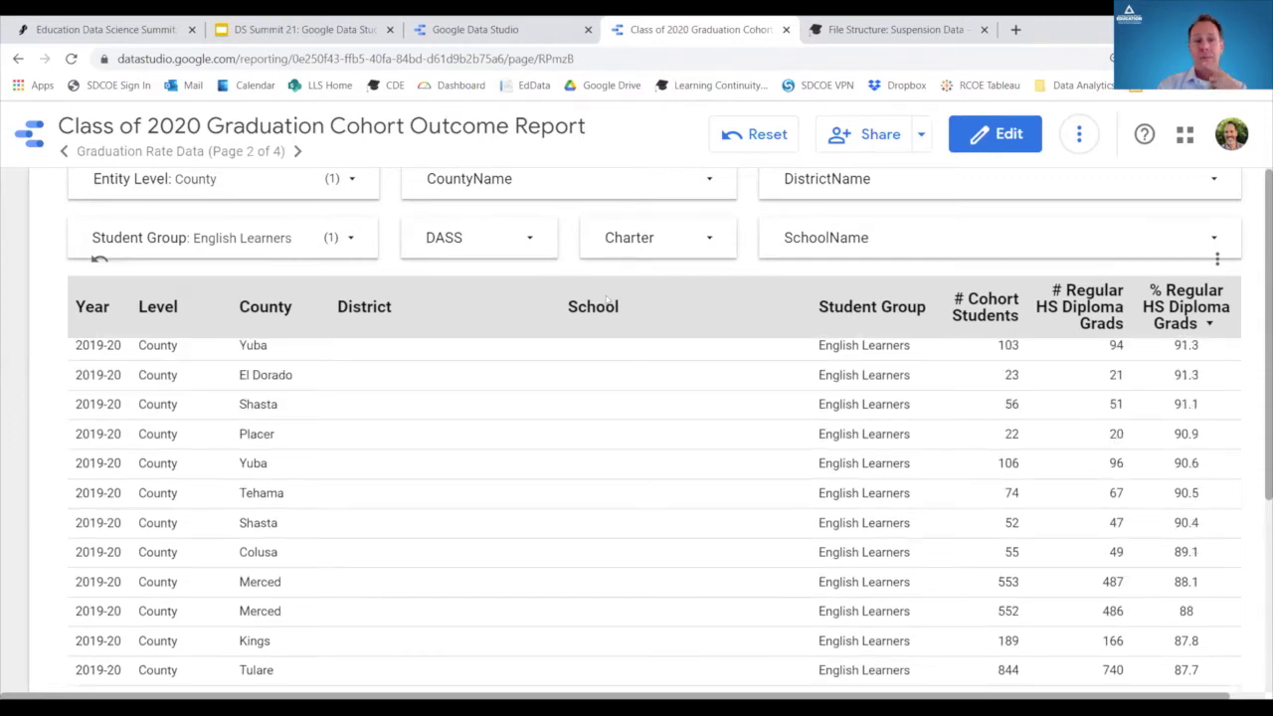
- Filter the county English Learner data by DASS status, keeping only Yes
left_click(537, 239)
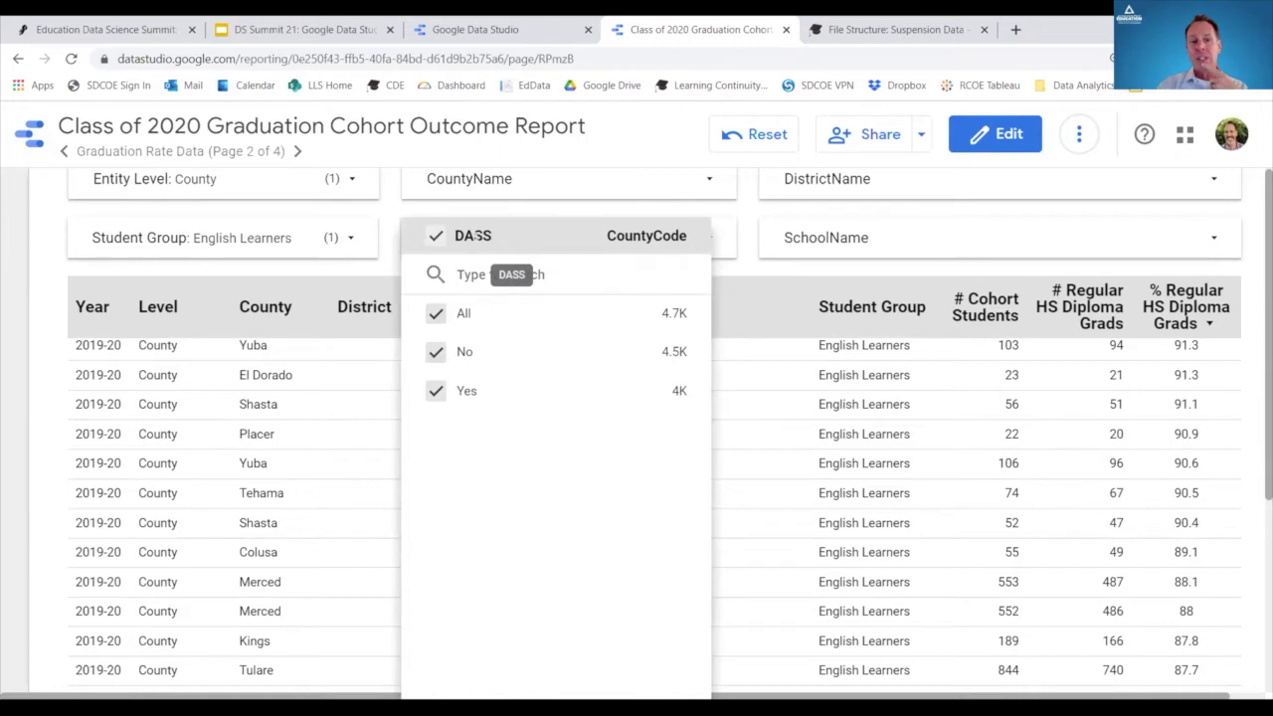
left_click(653, 391)
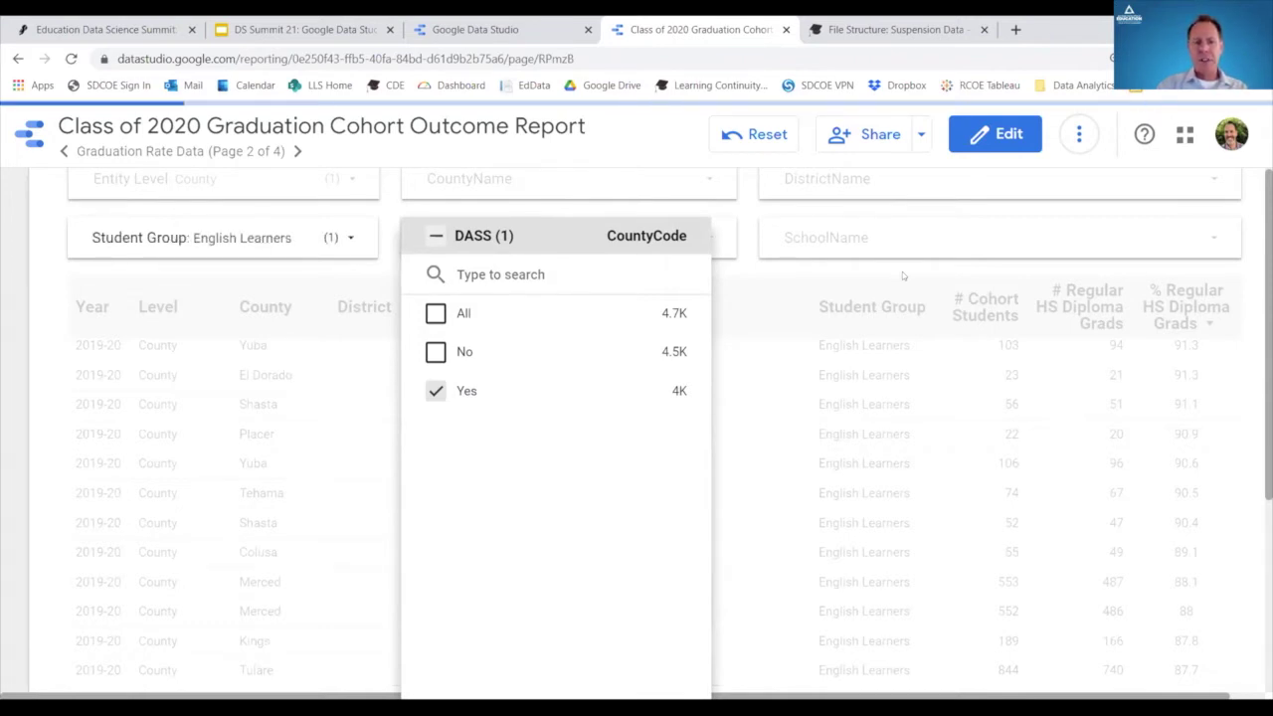
left_click(775, 275)
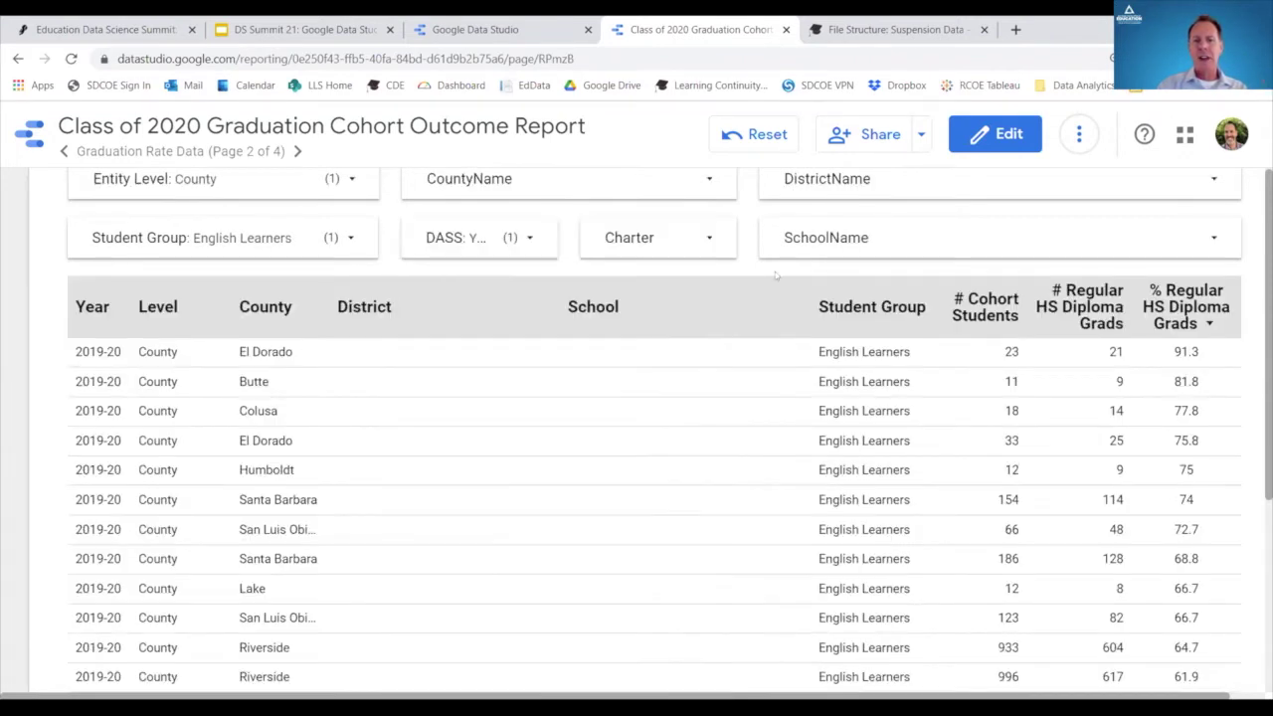
- Review the DASS-filtered county rows and advance to the A-G Outcomes page of the report
scroll(957, 549, "down", 5)
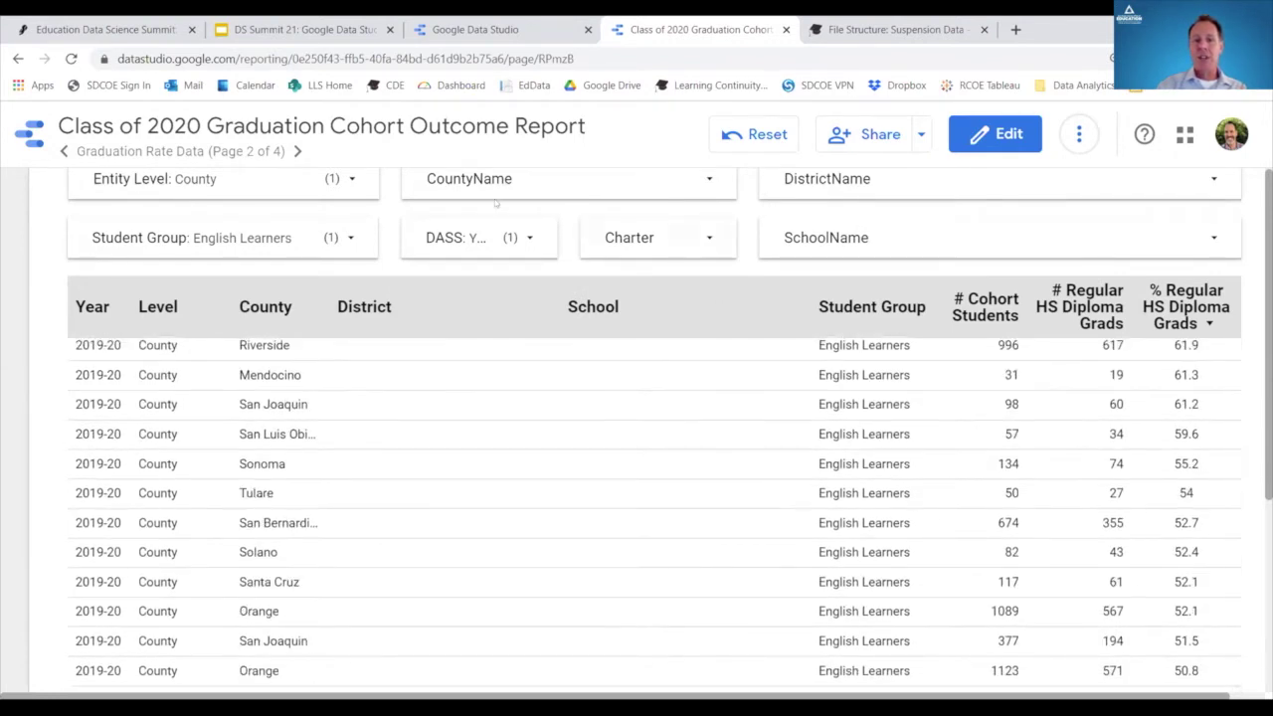
scroll(703, 467, "up", 5)
scroll(726, 444, "up", 2)
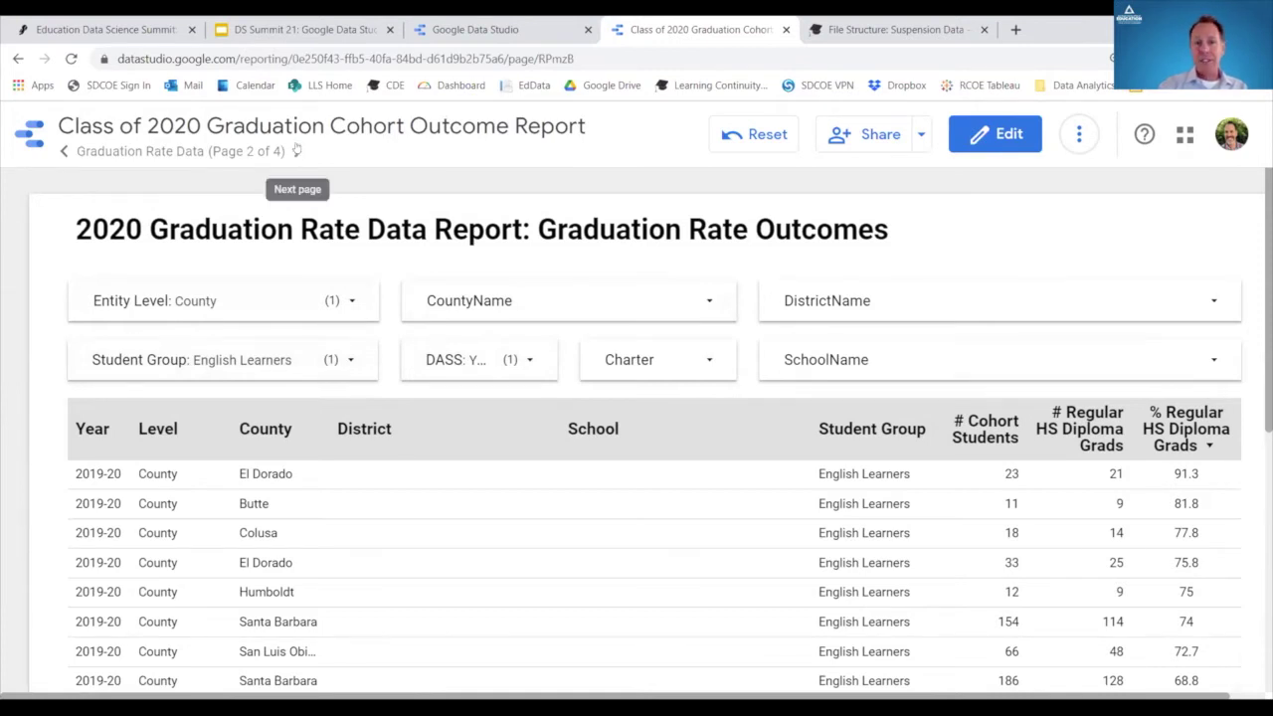
left_click(298, 152)
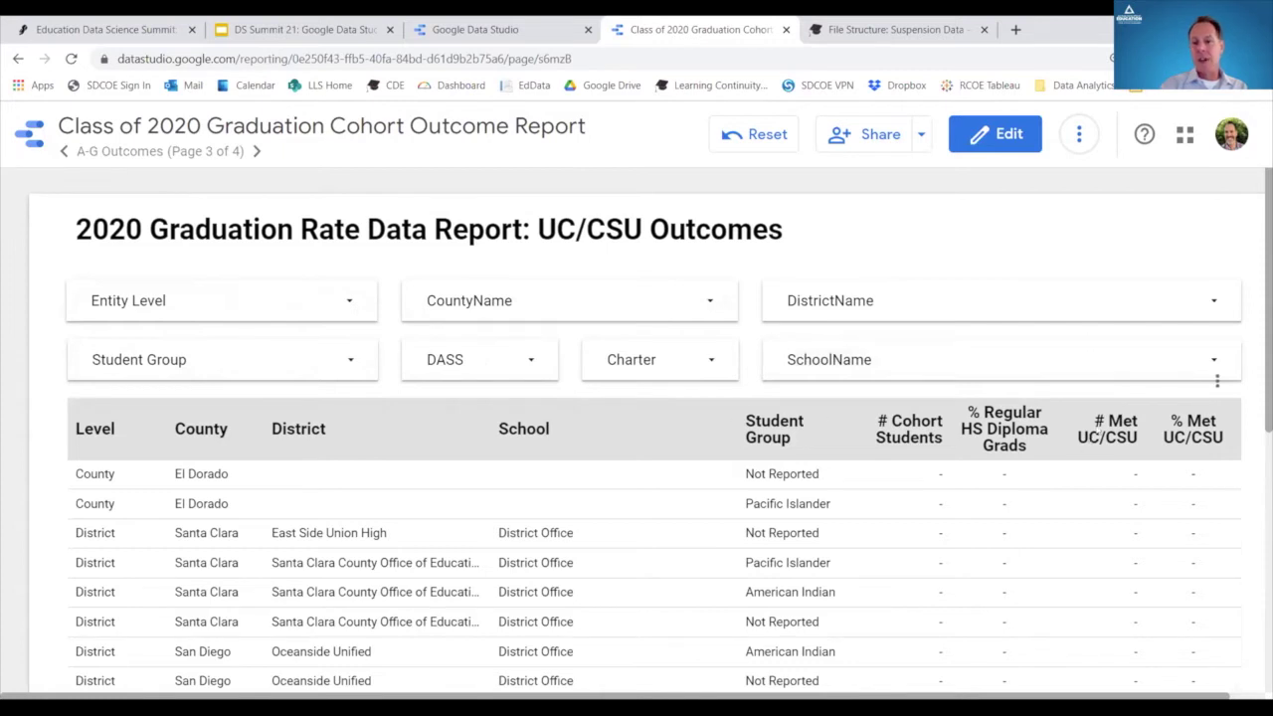
- Review the A-G Outcomes table and the UC/CSU bar charts on page 4, and return to the Graduation Rate Data page
scroll(936, 460, "down", 2)
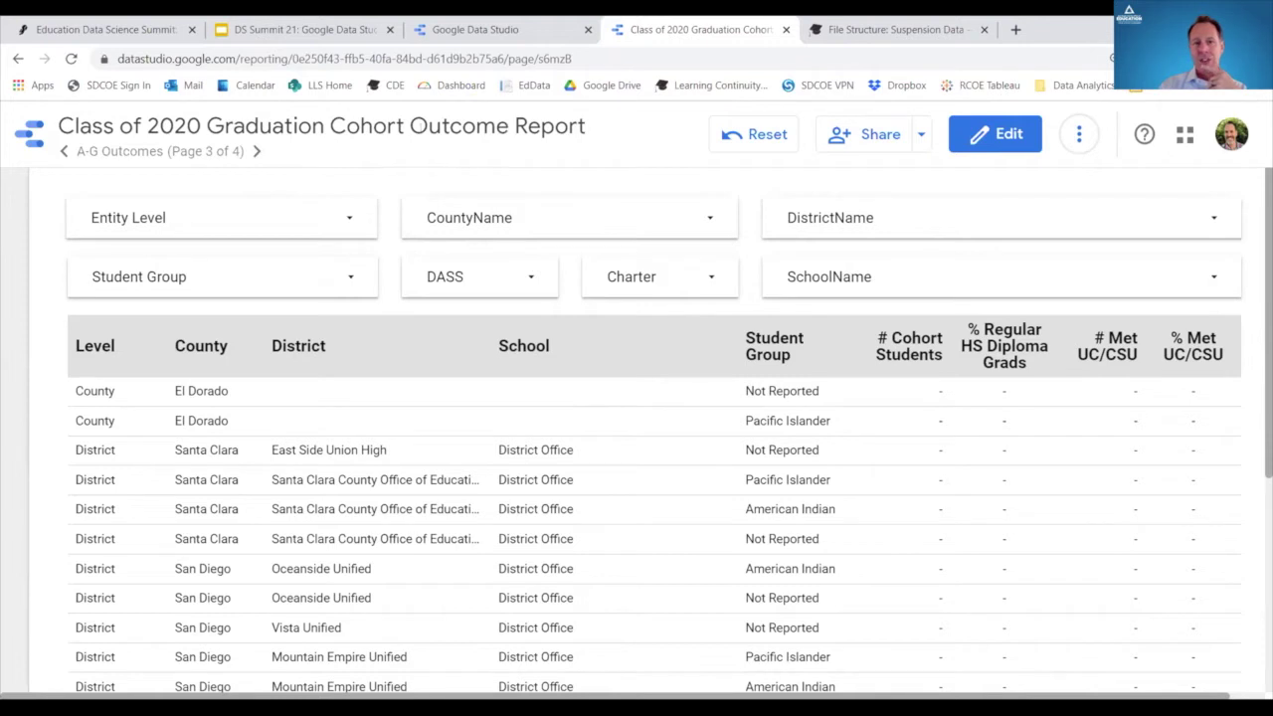
left_click(257, 151)
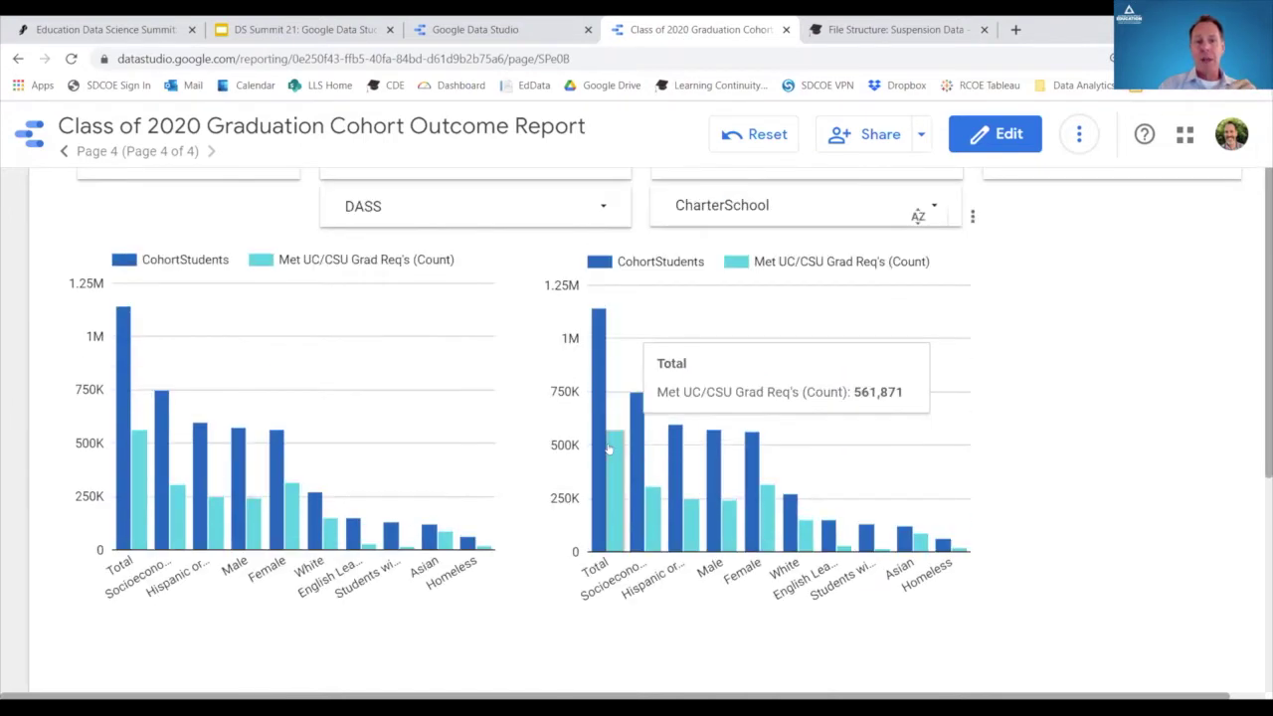
scroll(615, 445, "up", 1)
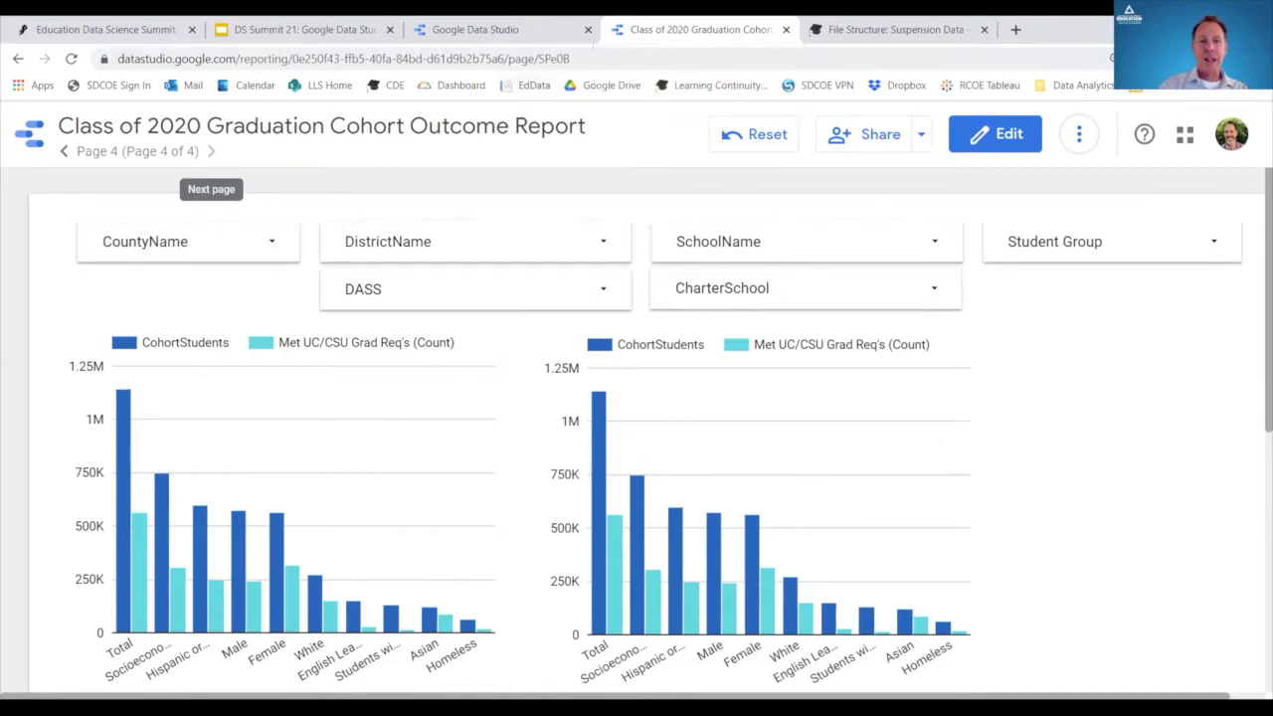
left_click(62, 151)
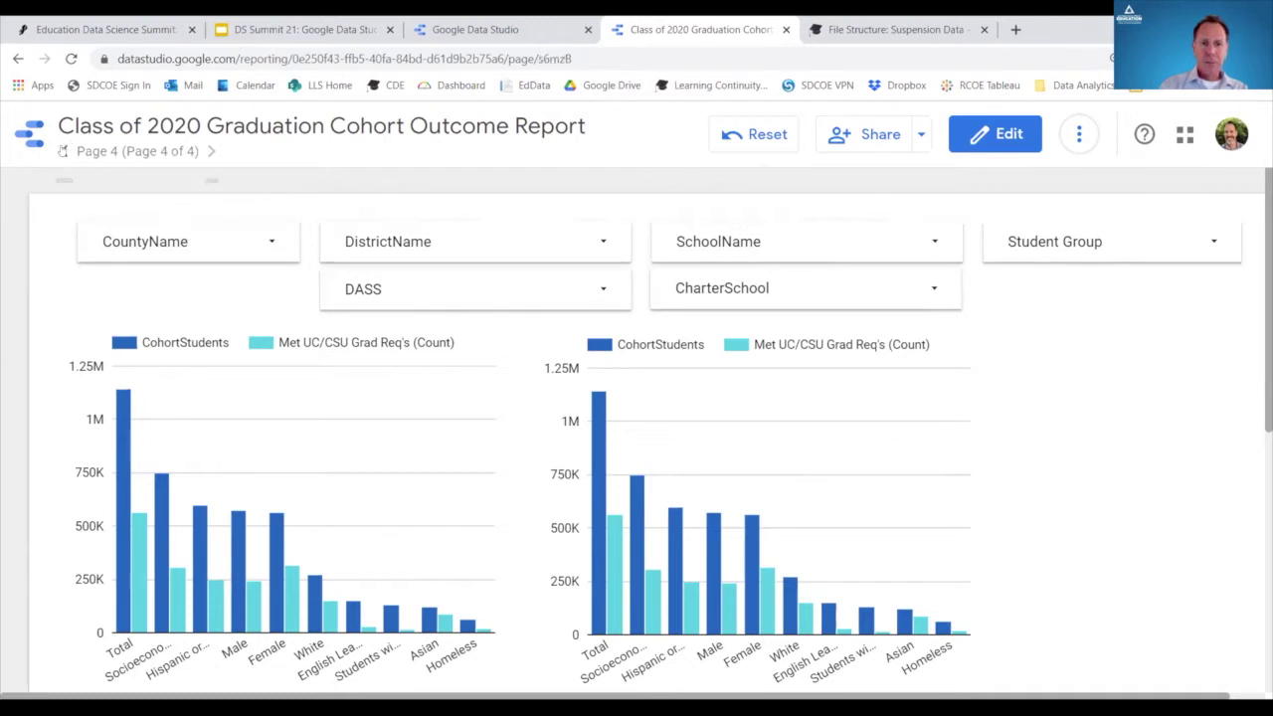
left_click(63, 151)
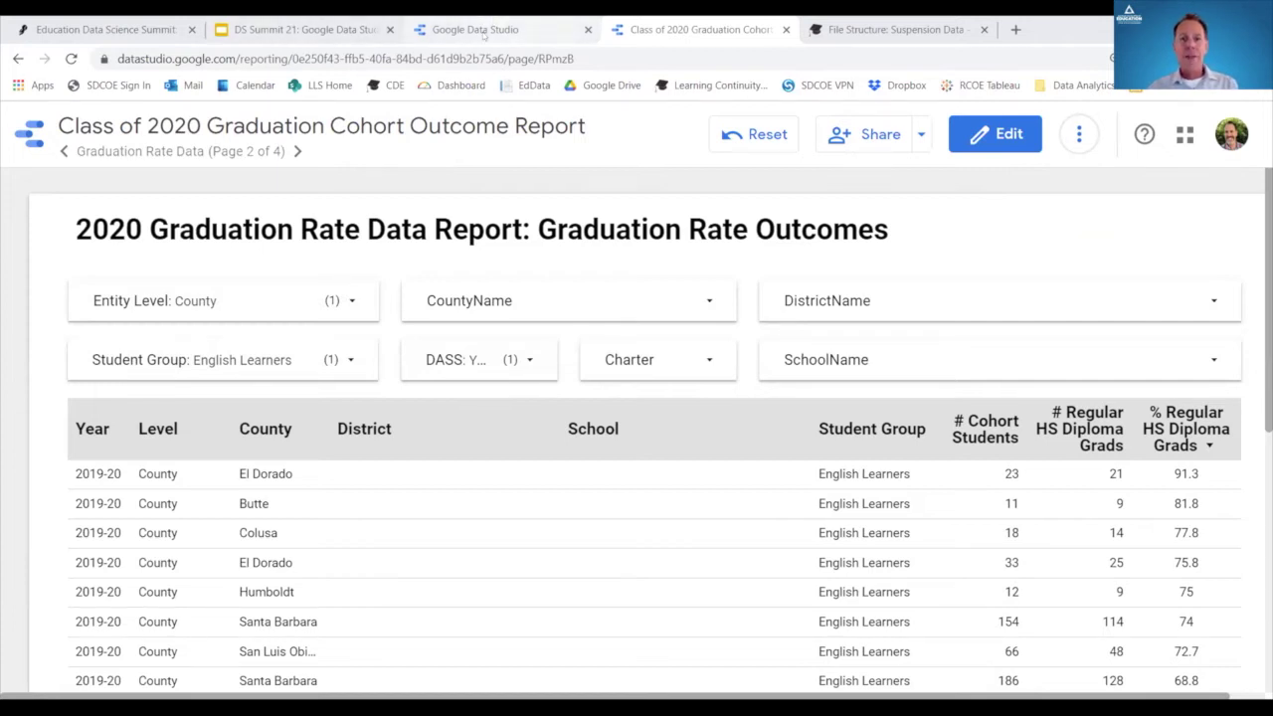
- Switch to the DS Summit 21: Google Data Studio presentation and show slide 10, Obtaining the Data
left_click(303, 29)
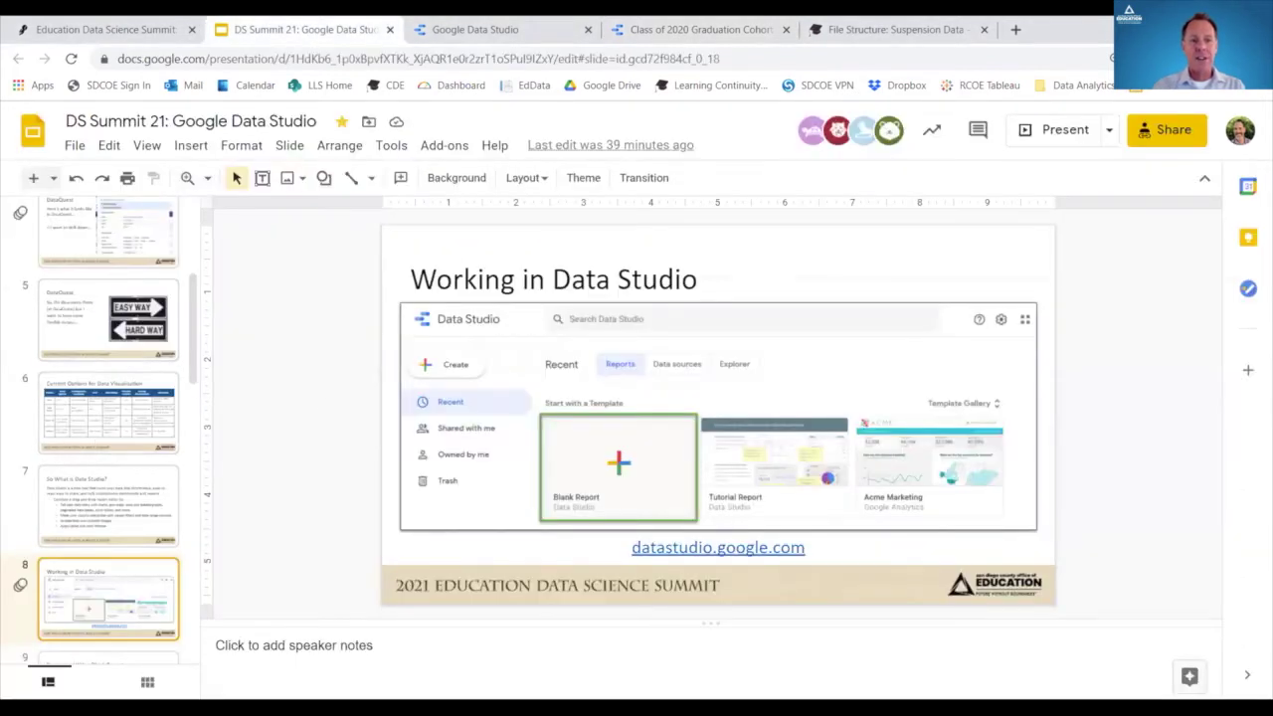
scroll(109, 497, "down", 2)
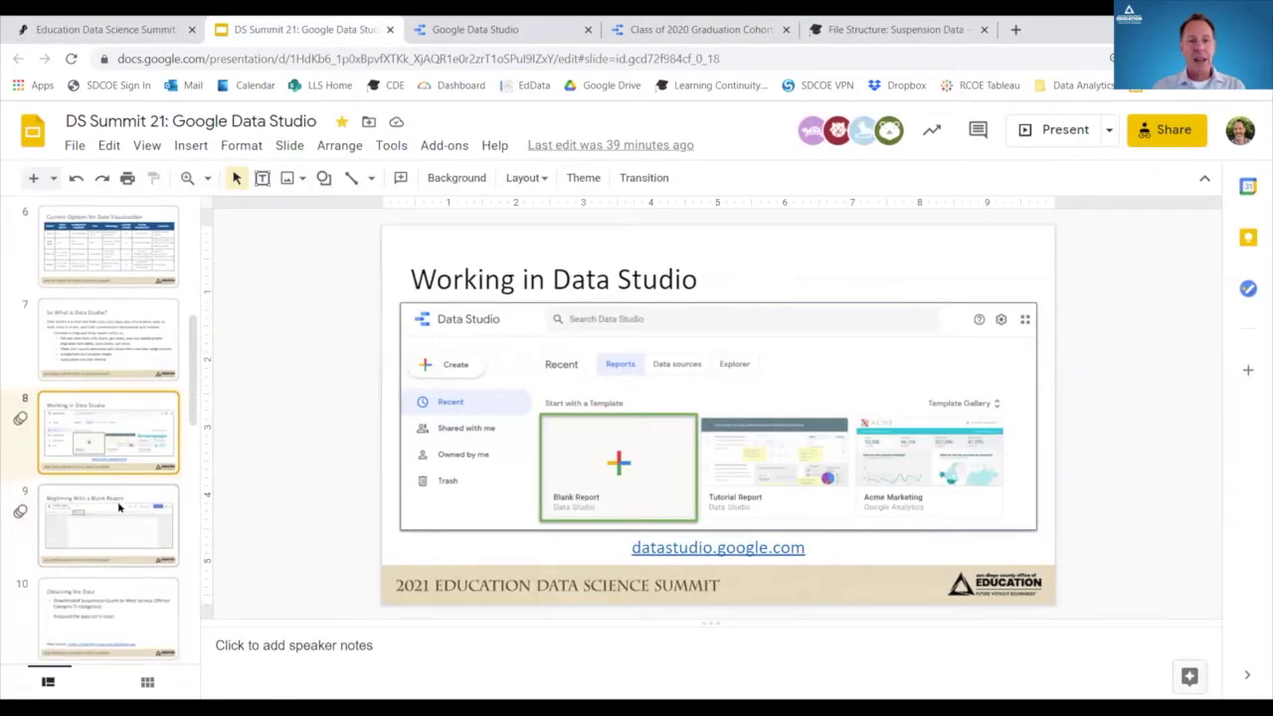
left_click(120, 491)
scroll(121, 490, "down", 3)
left_click(129, 382)
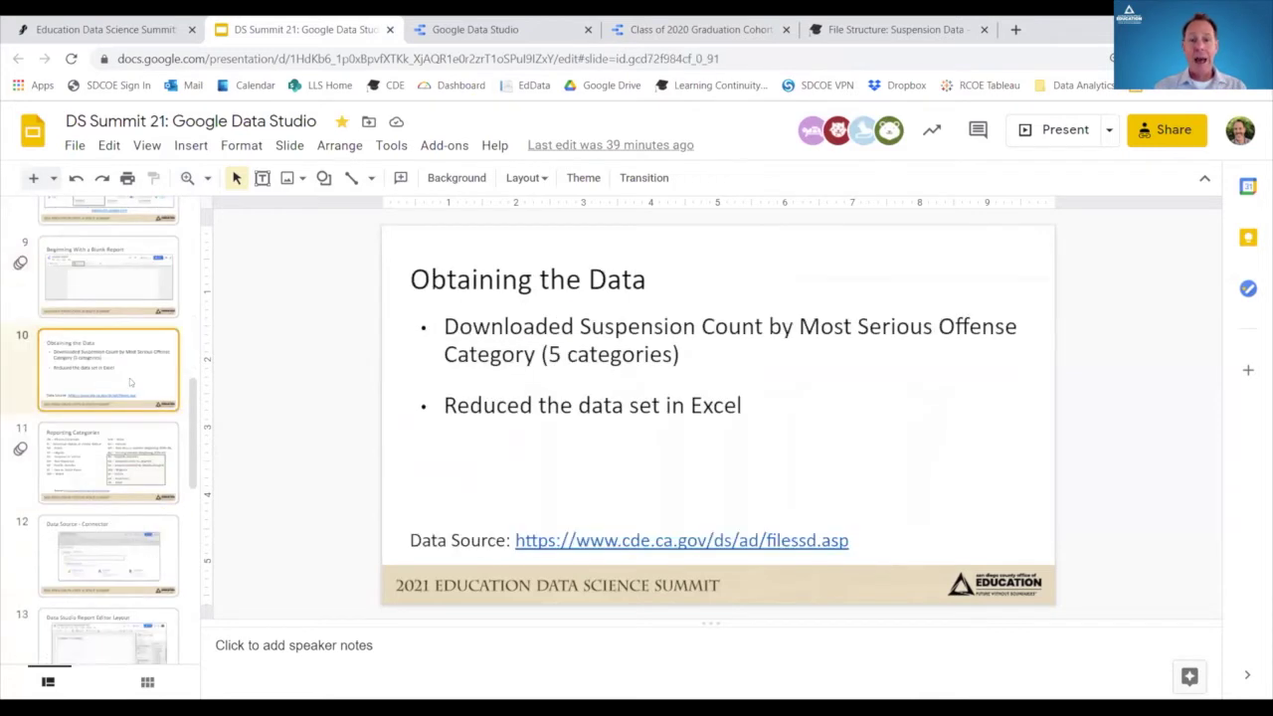
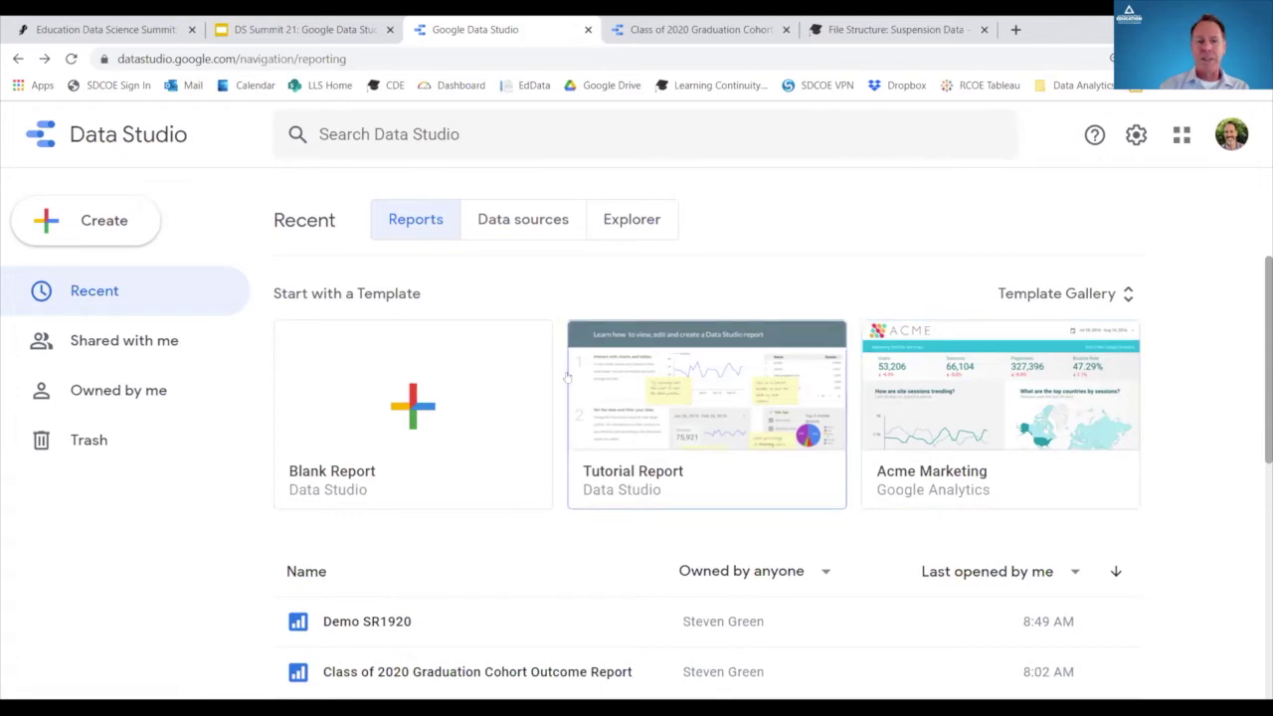
- Create a blank report in Data Studio and look through the available Google and partner data connectors
left_click(410, 407)
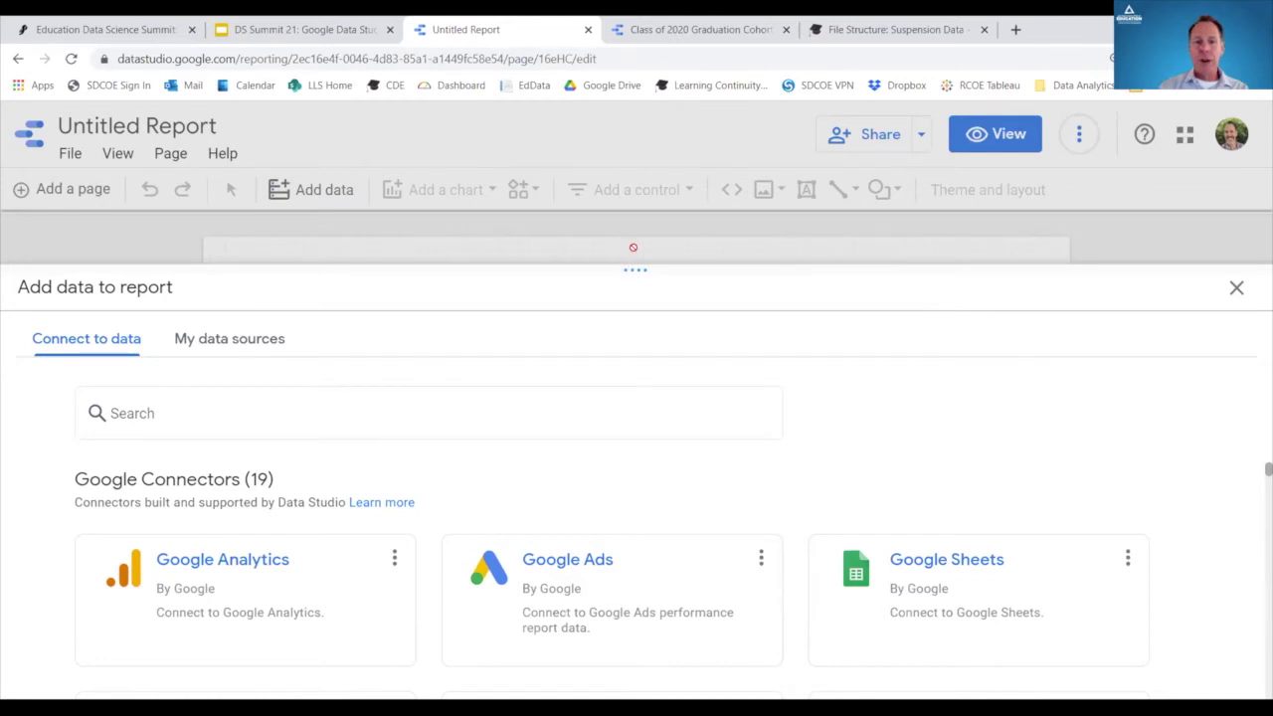
scroll(895, 398, "down", 2)
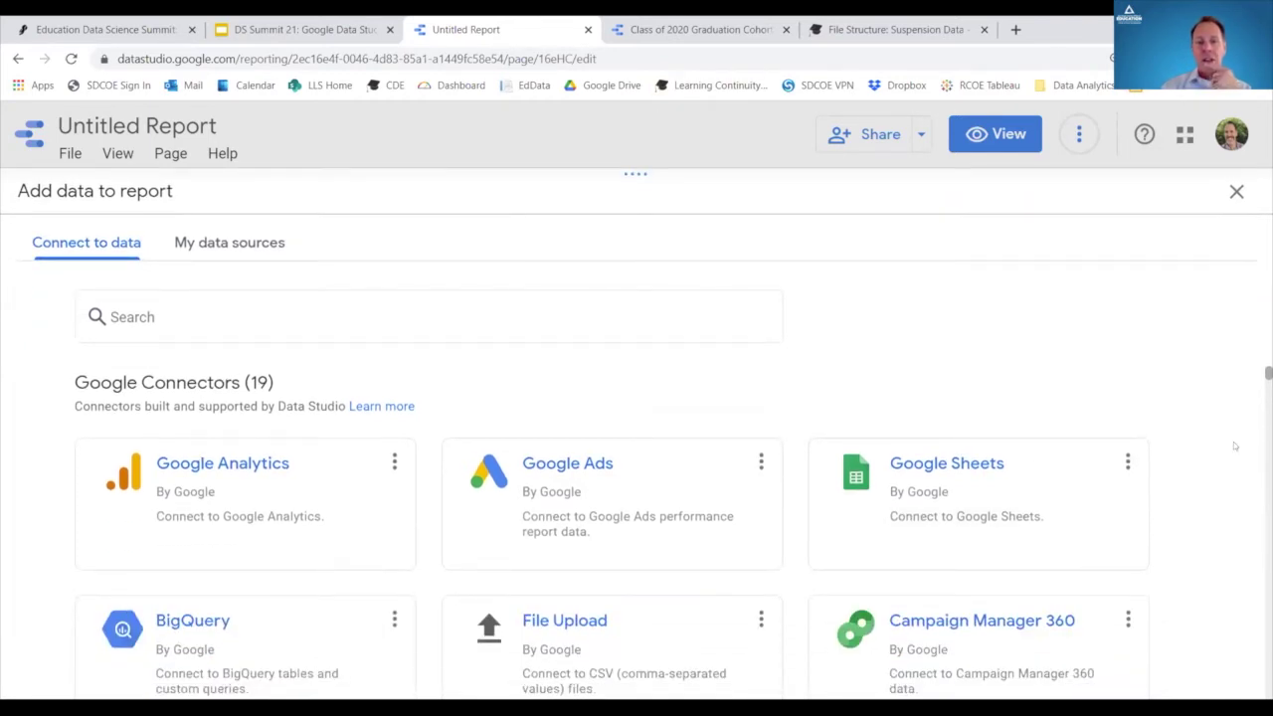
scroll(1220, 449, "down", 4)
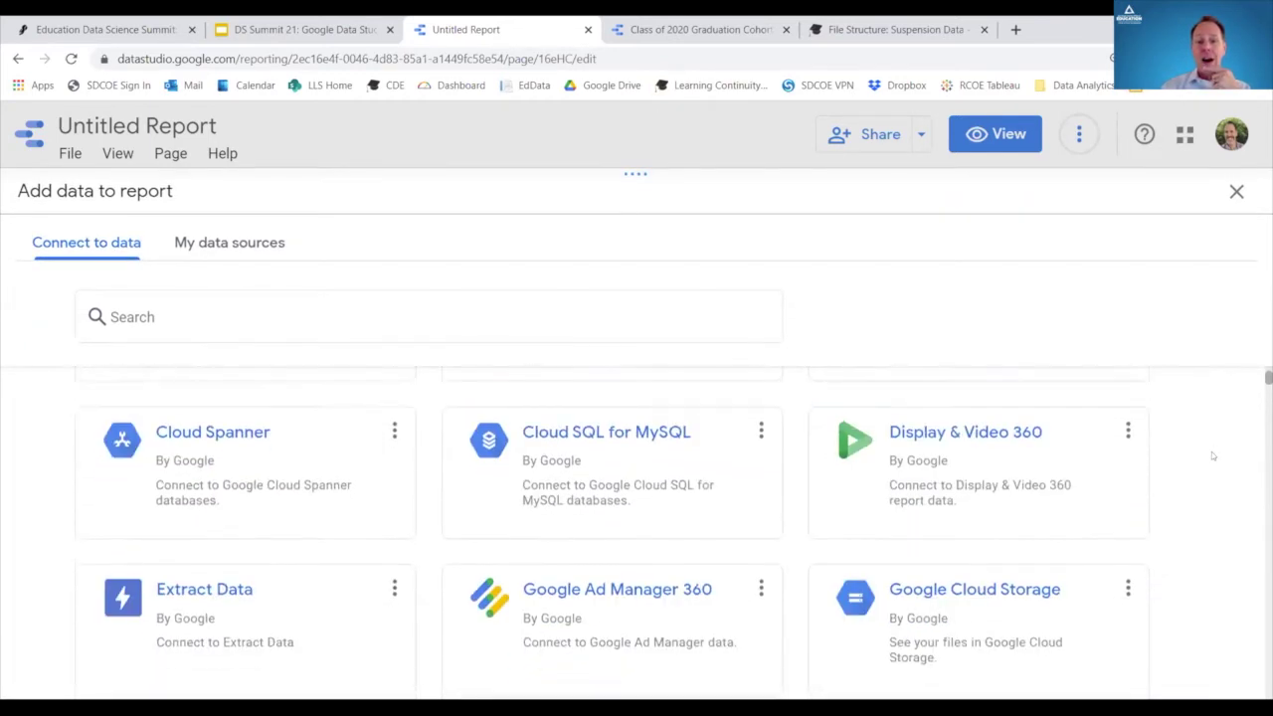
scroll(1211, 452, "down", 5)
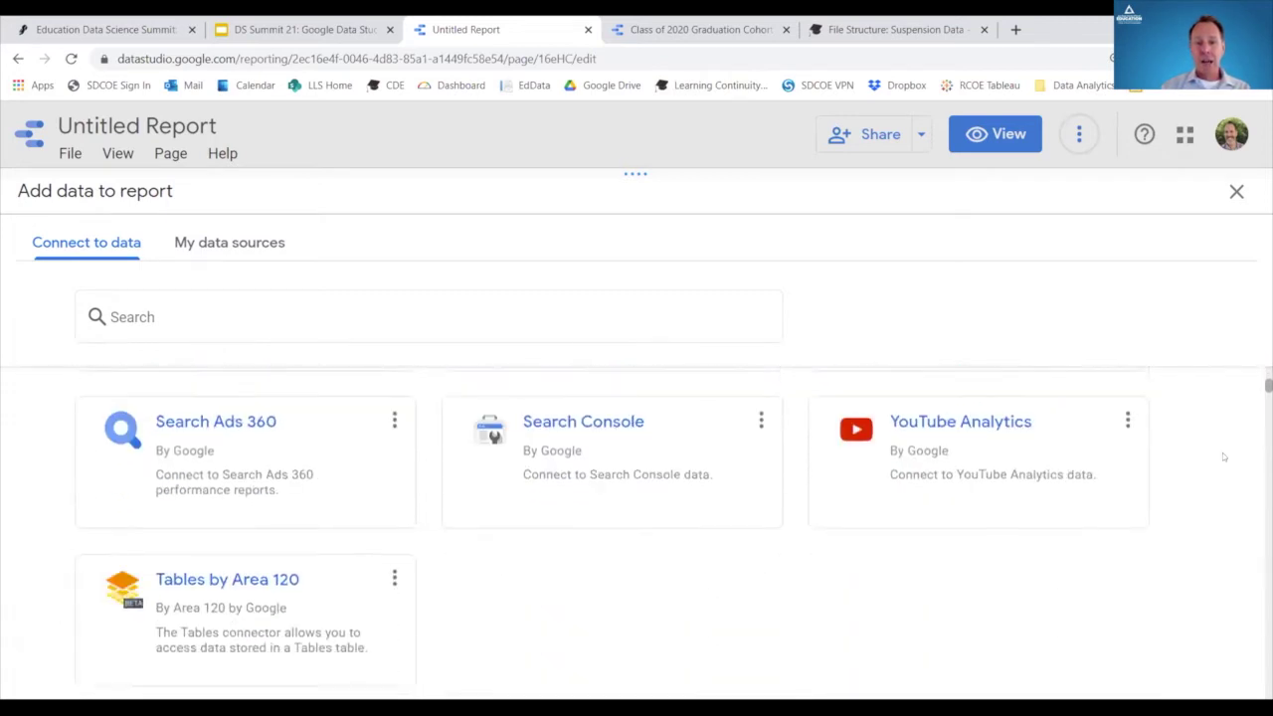
scroll(1221, 456, "down", 1)
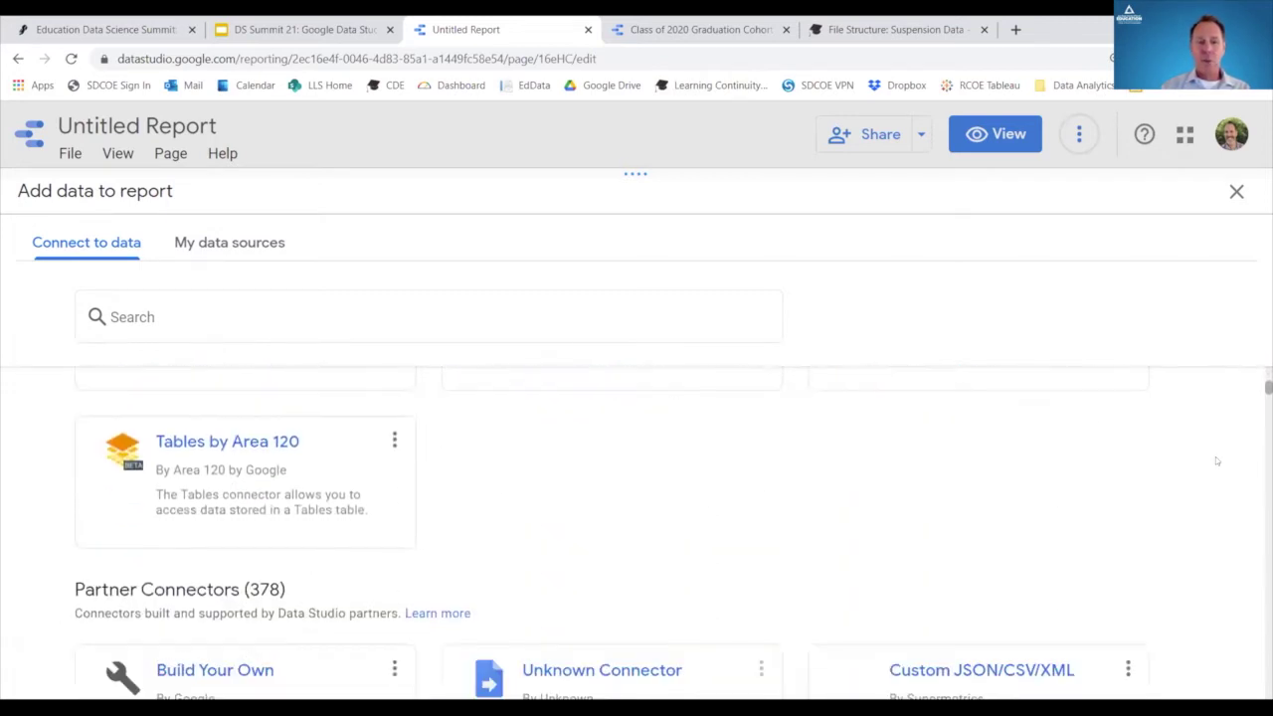
scroll(1216, 456, "down", 1)
scroll(1212, 455, "up", 4)
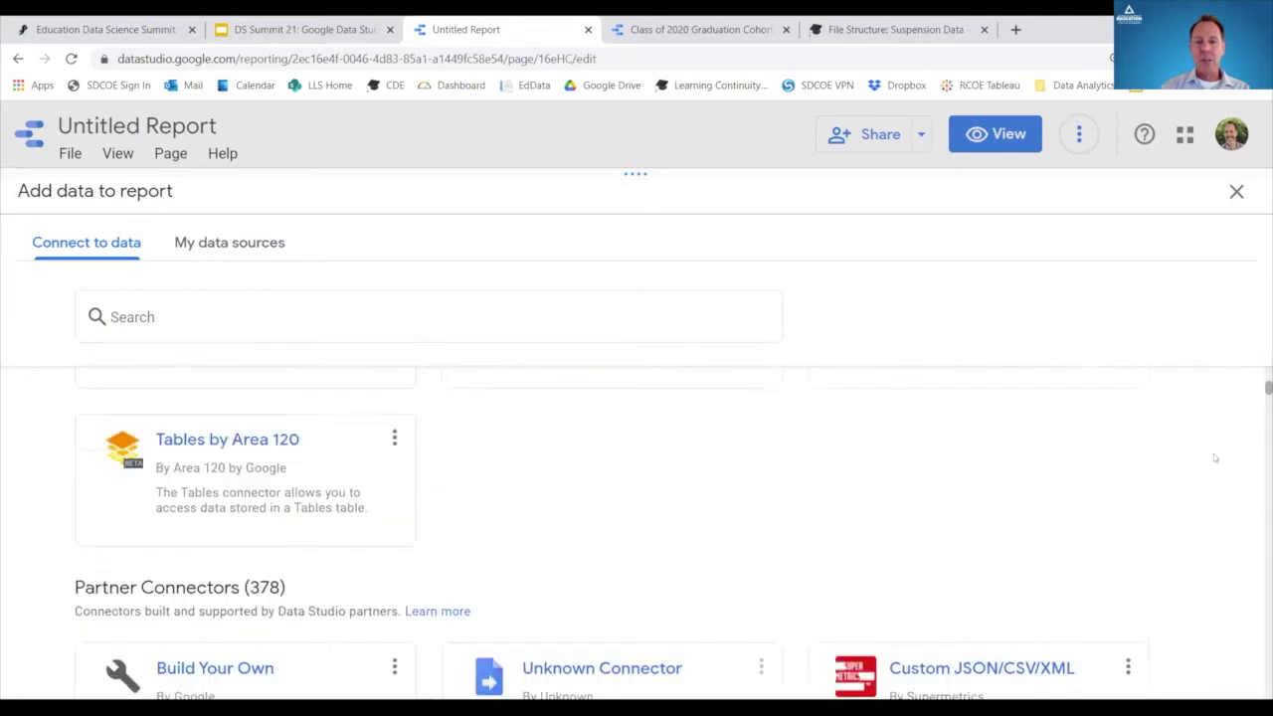
scroll(1221, 447, "up", 7)
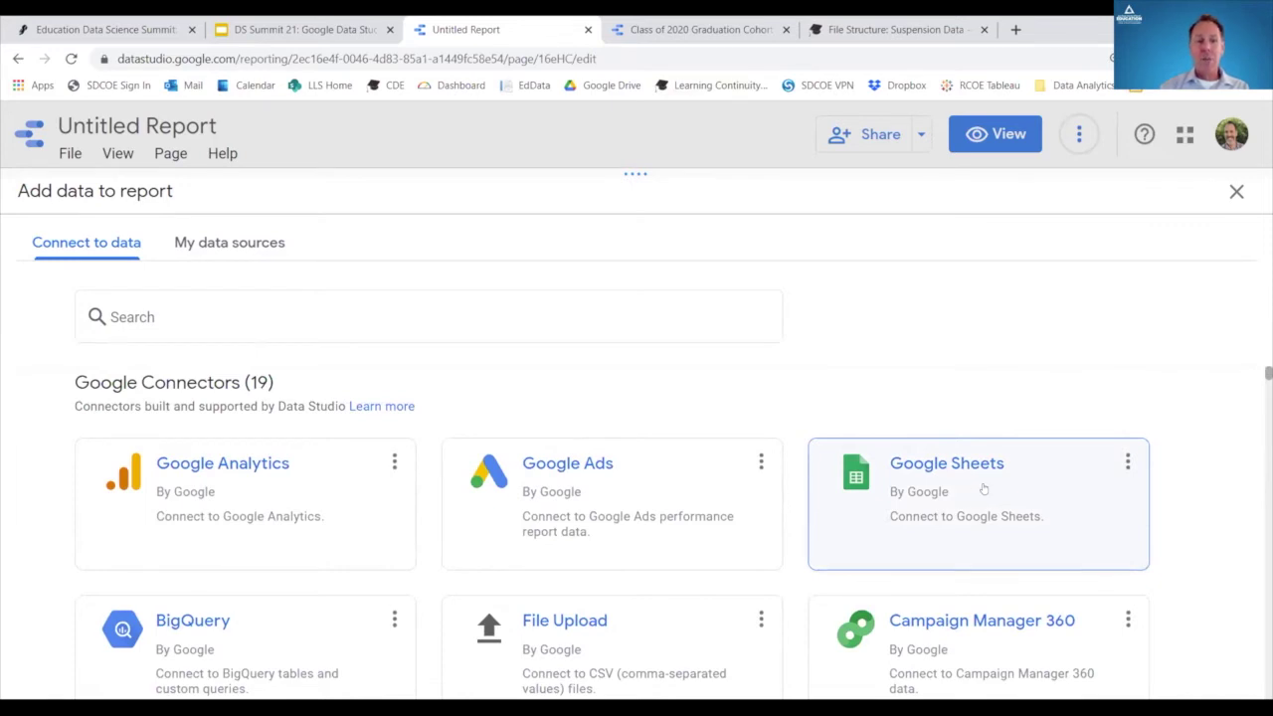
scroll(981, 489, "down", 1)
scroll(1007, 490, "down", 1)
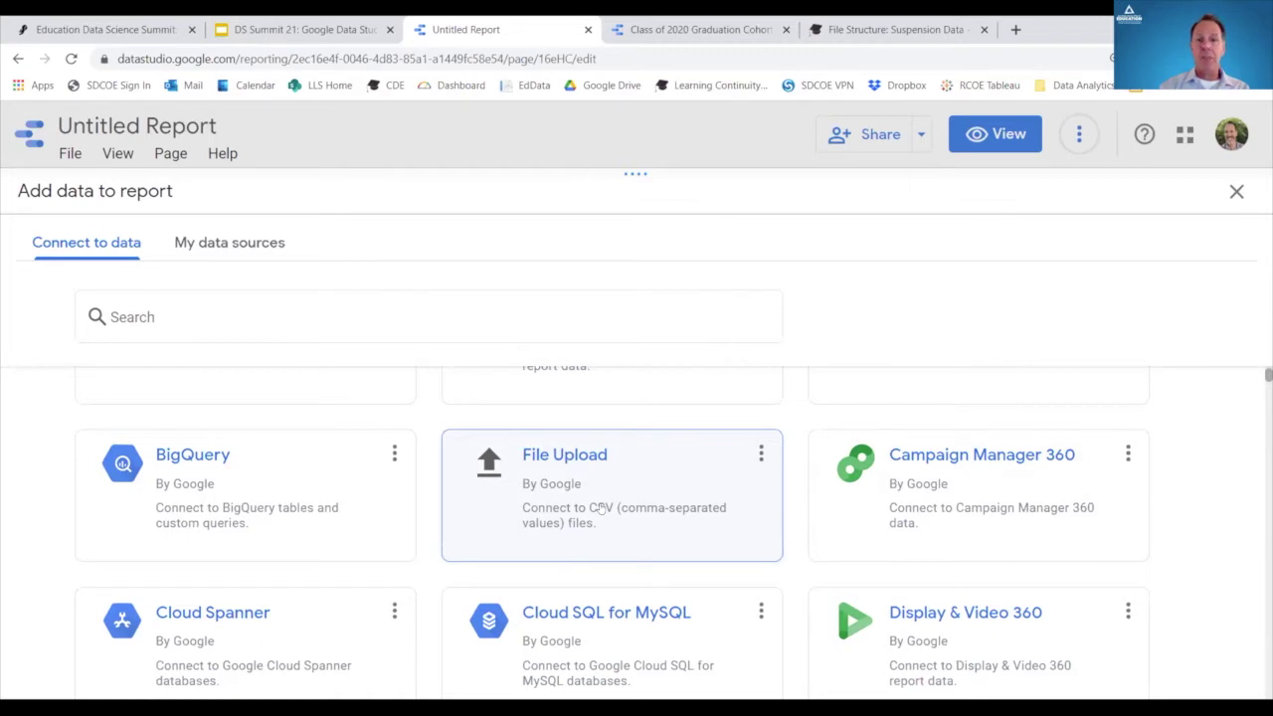
scroll(602, 509, "up", 2)
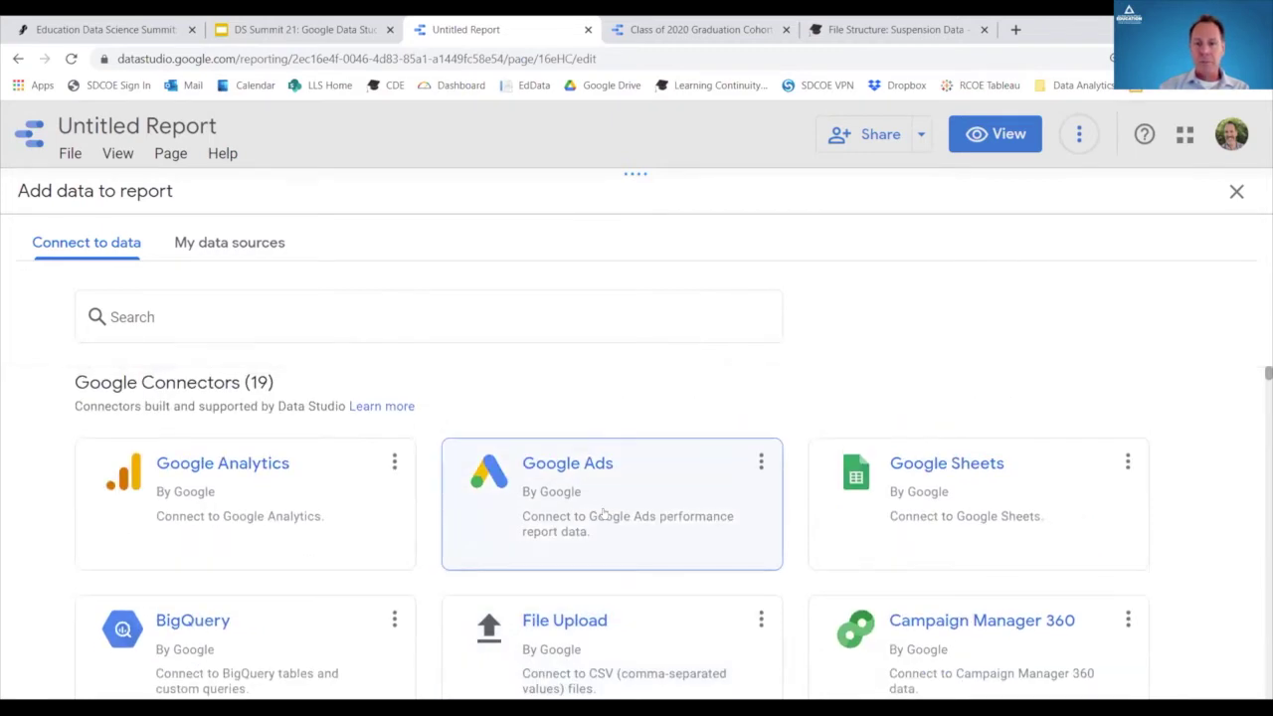
- Add the Reduced susp1920 worksheet from the Google Sheets file "susp1920 - Reduced for demo" as the report's data
left_click(996, 490)
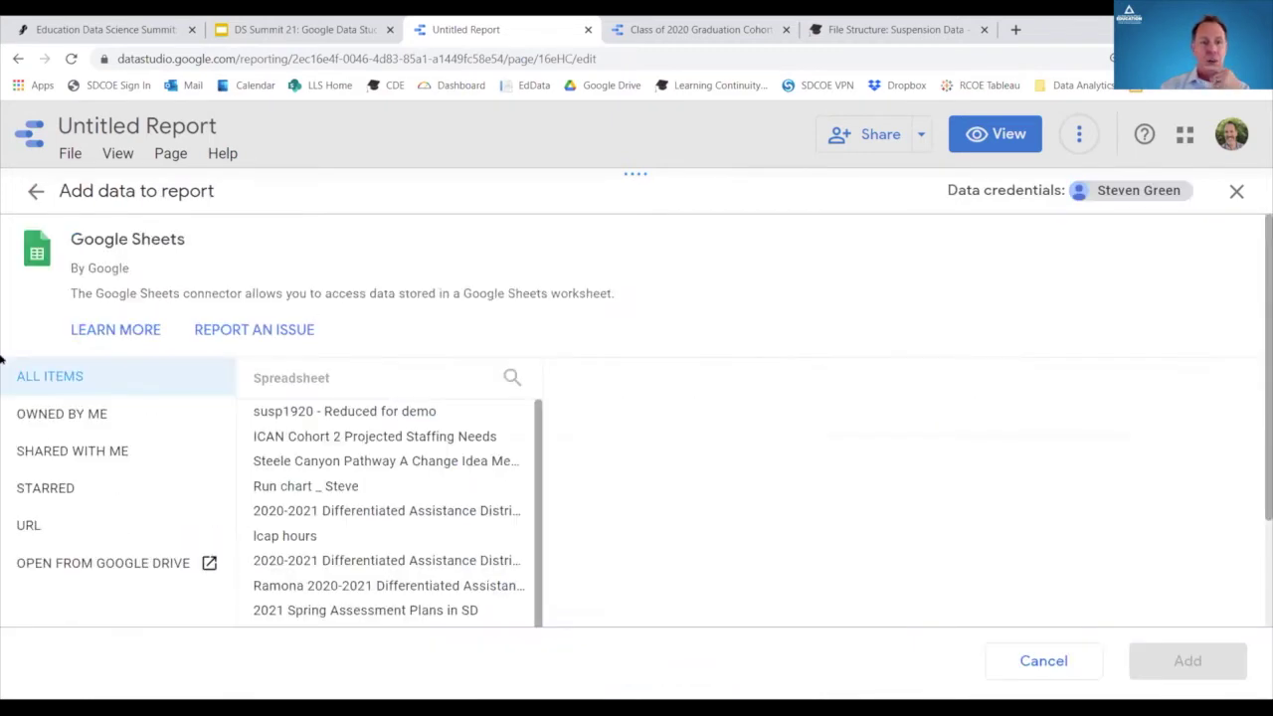
left_click(304, 414)
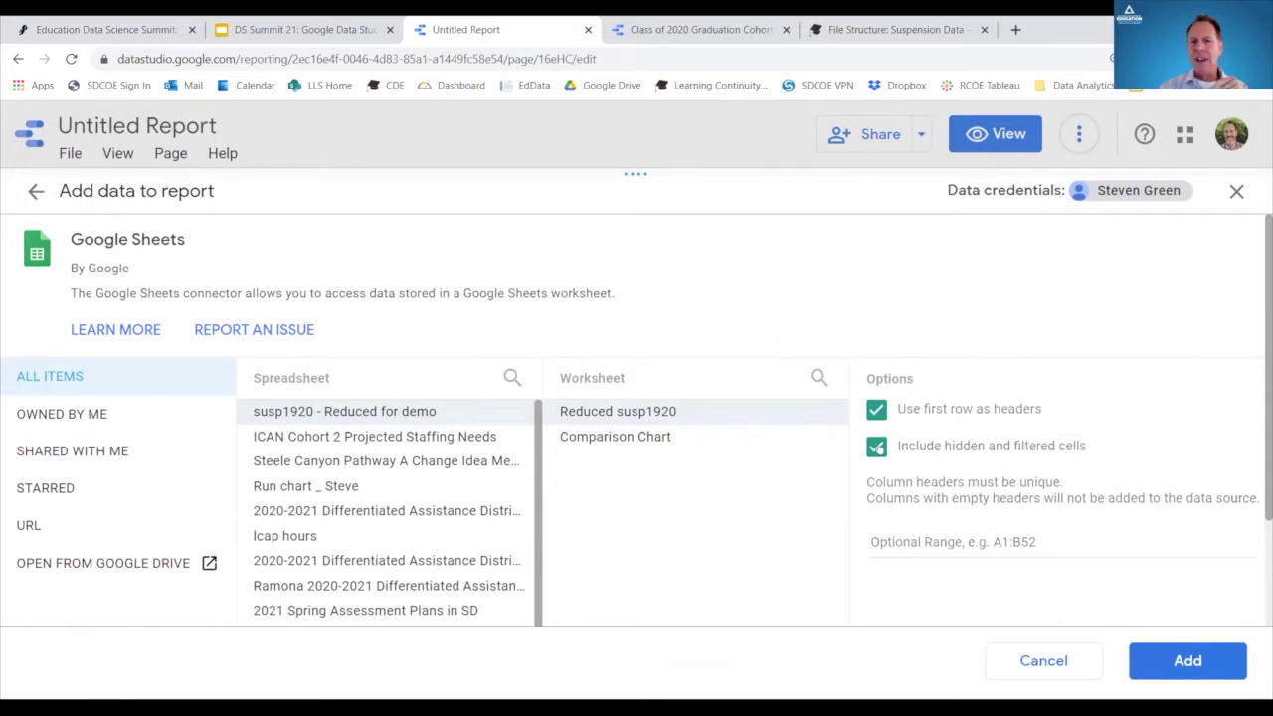
left_click(1196, 662)
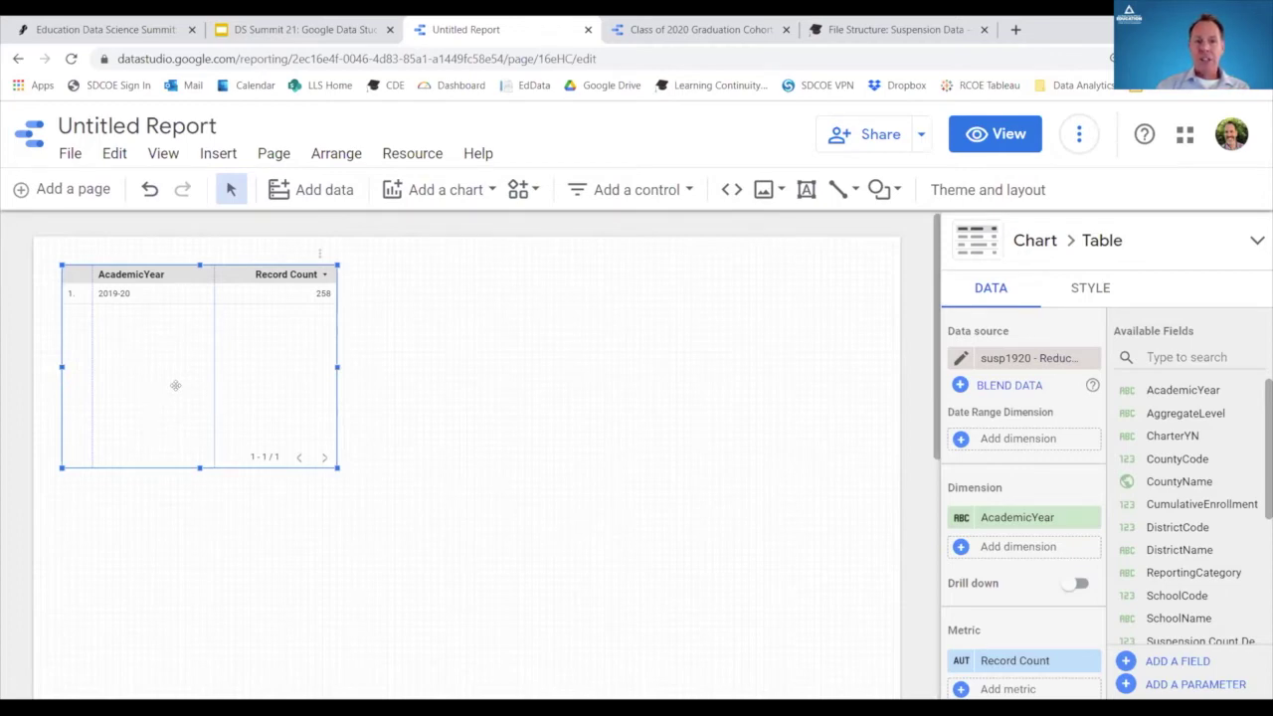
- Widen the default table to nearly the full page width and move it down to leave space above it
left_click_drag(339, 367, 866, 367)
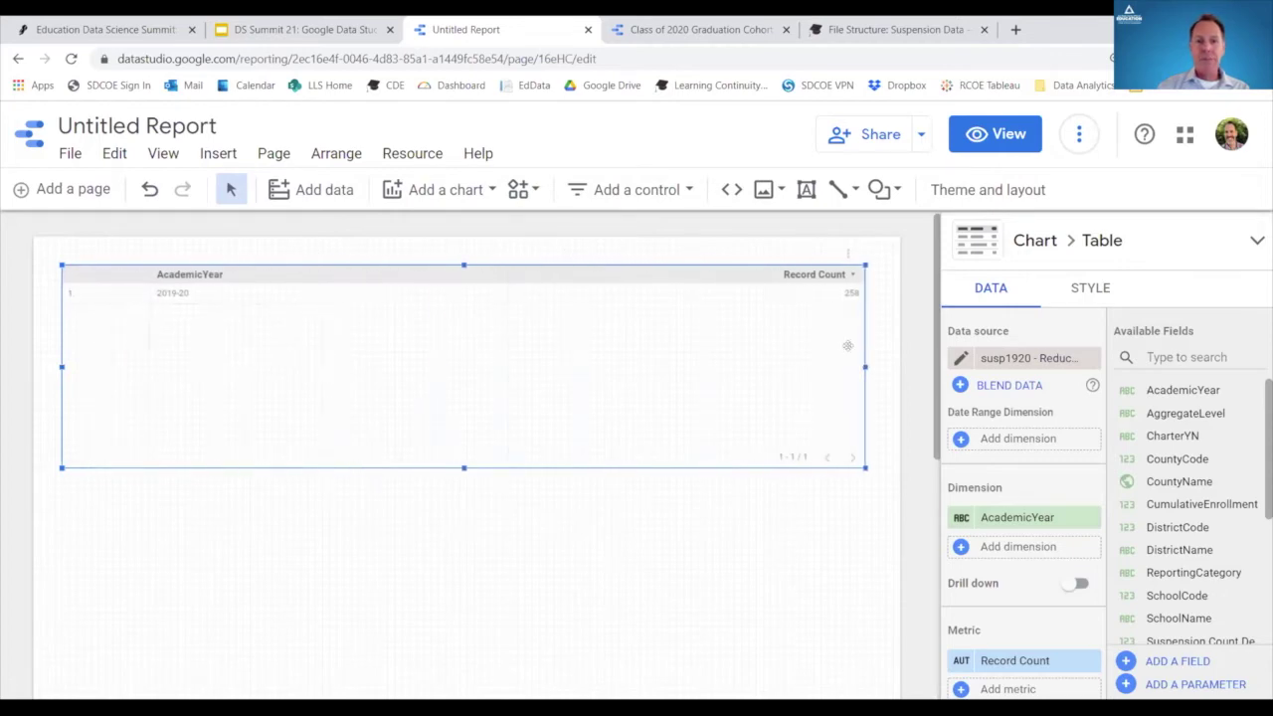
left_click_drag(527, 278, 531, 341)
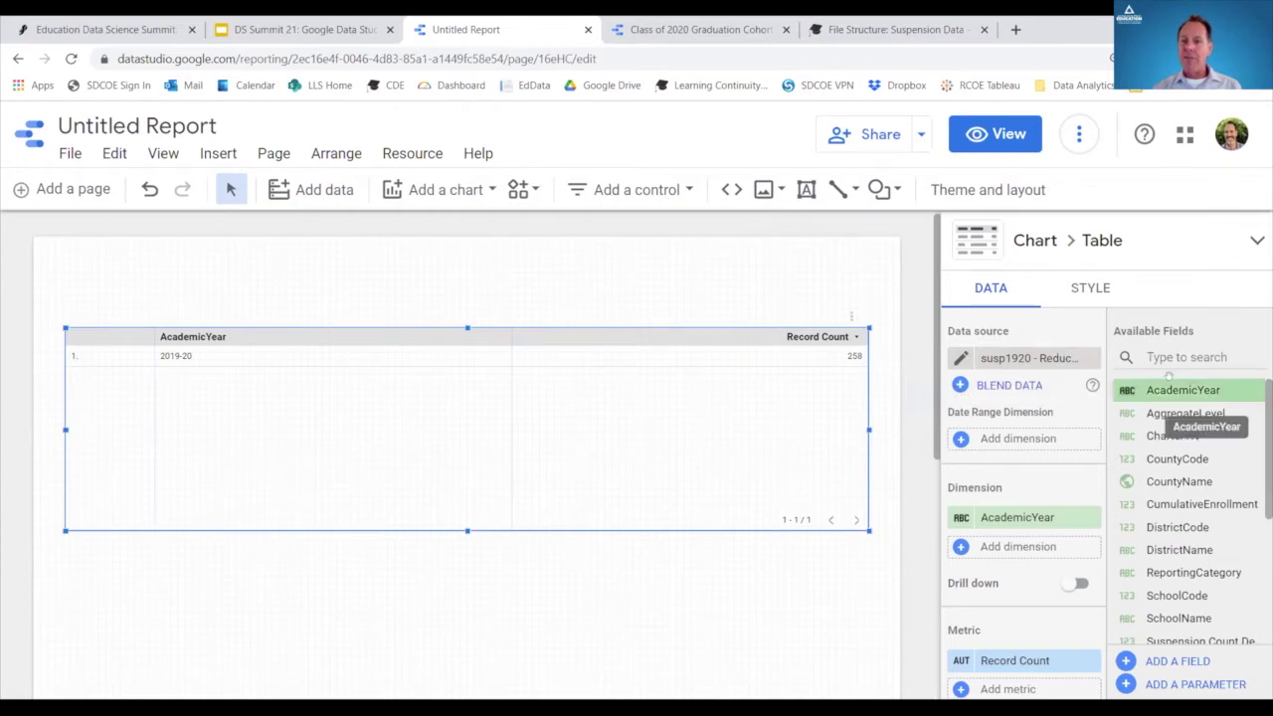
- Examine the data source's available fields, from AcademicYear through the suspension counts to Record Count
scroll(1189, 507, "down", 4)
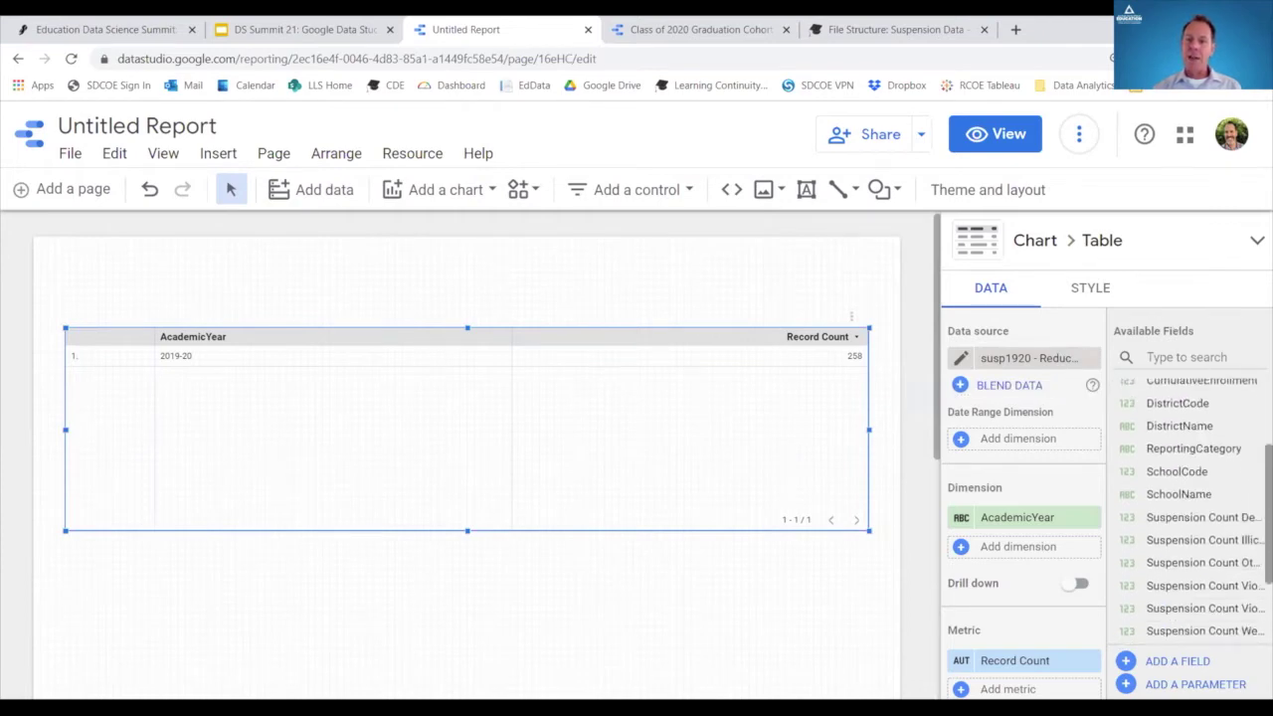
scroll(1189, 507, "down", 2)
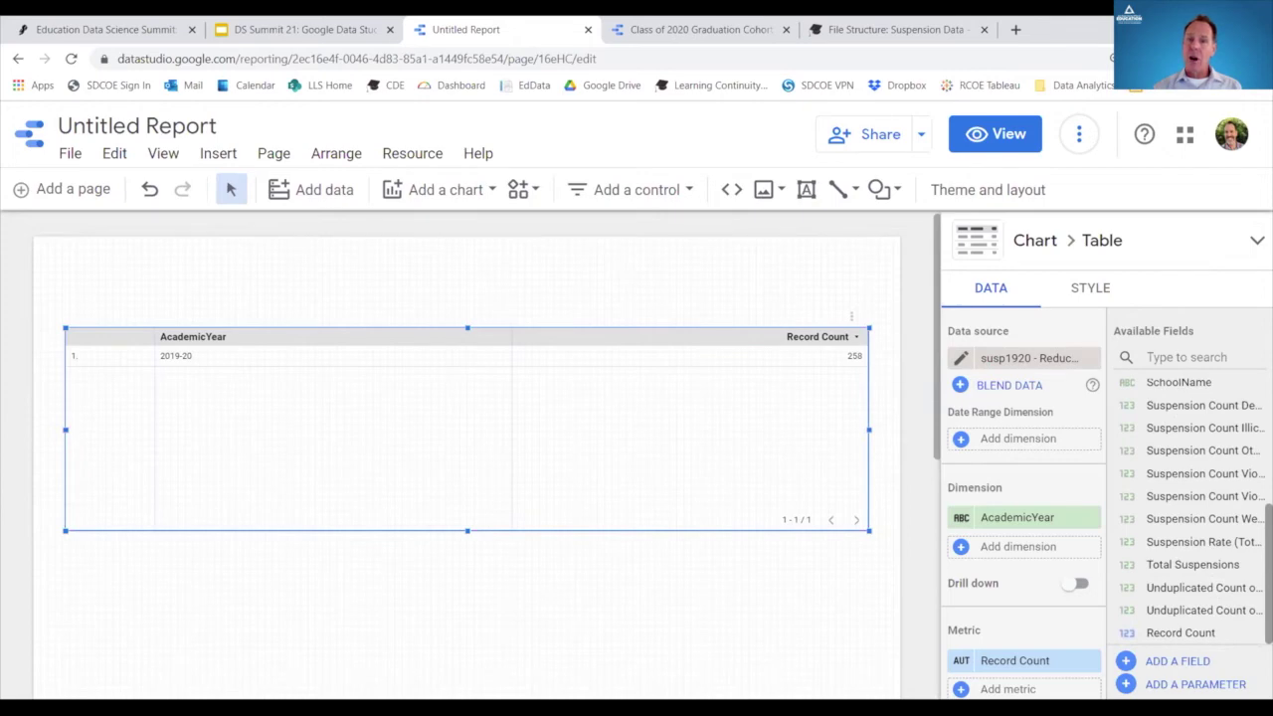
scroll(1189, 497, "up", 6)
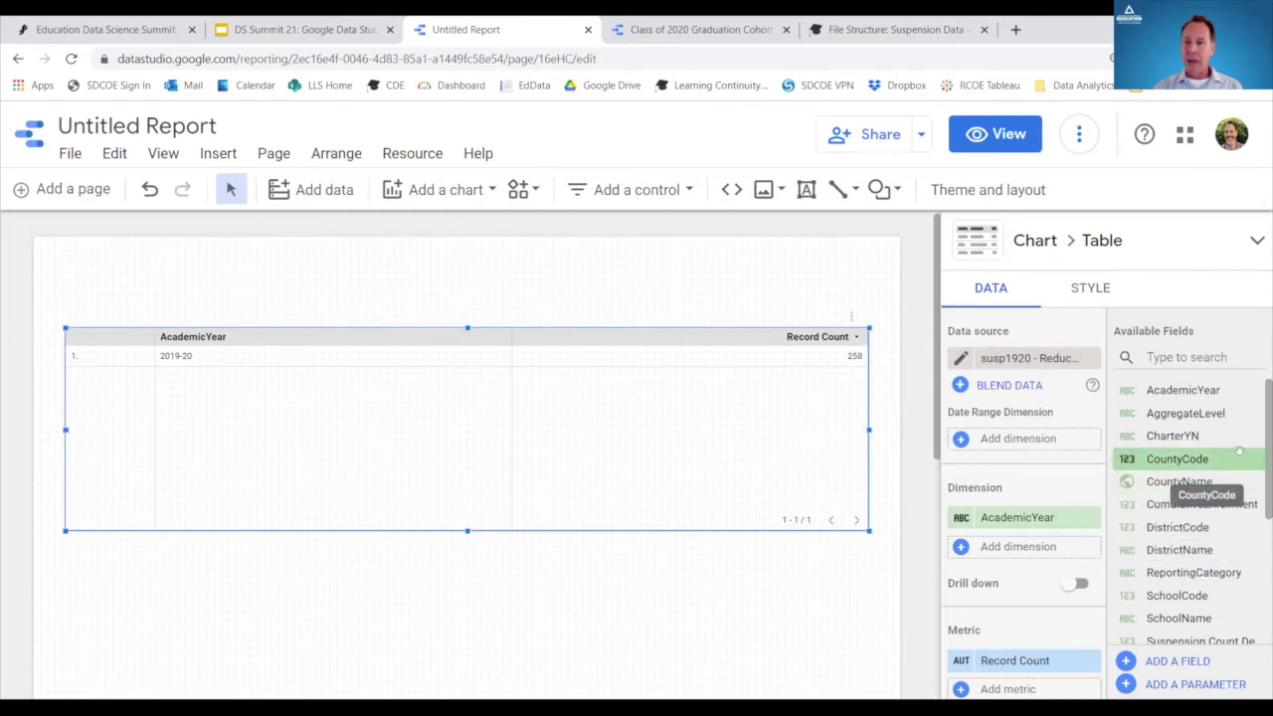
scroll(1184, 477, "down", 1)
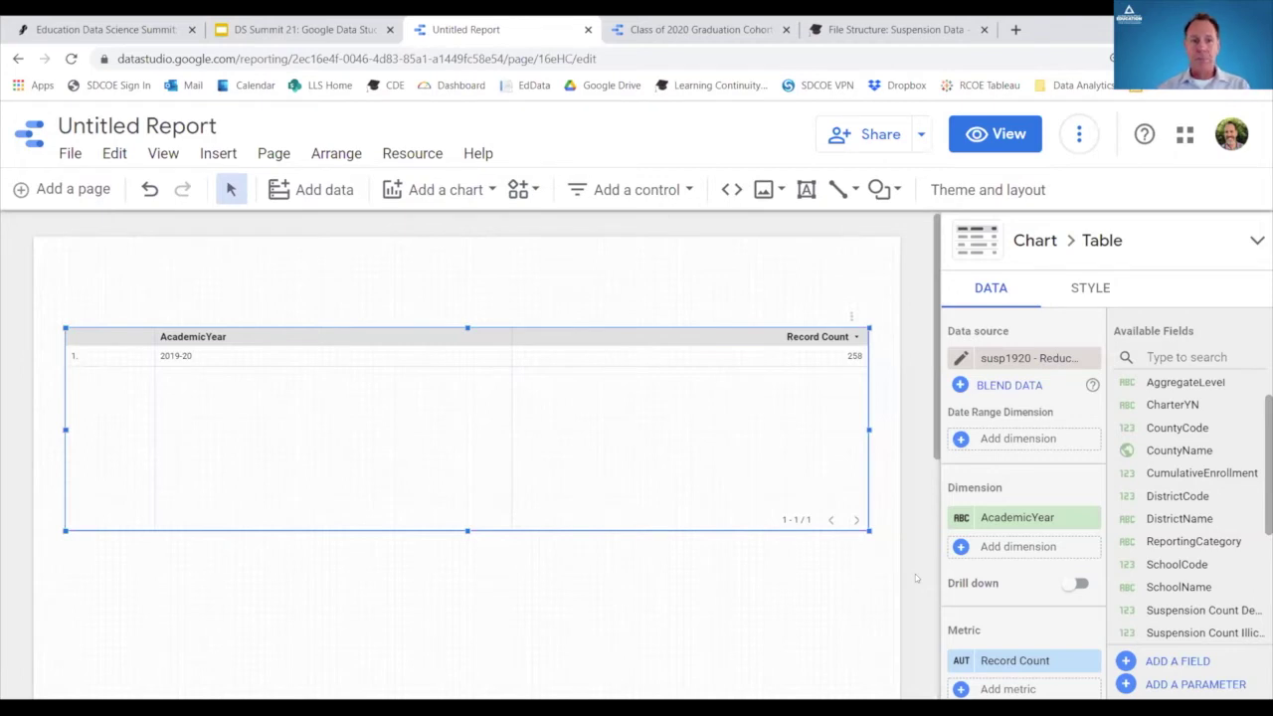
scroll(1189, 507, "down", 1)
scroll(1189, 508, "up", 2)
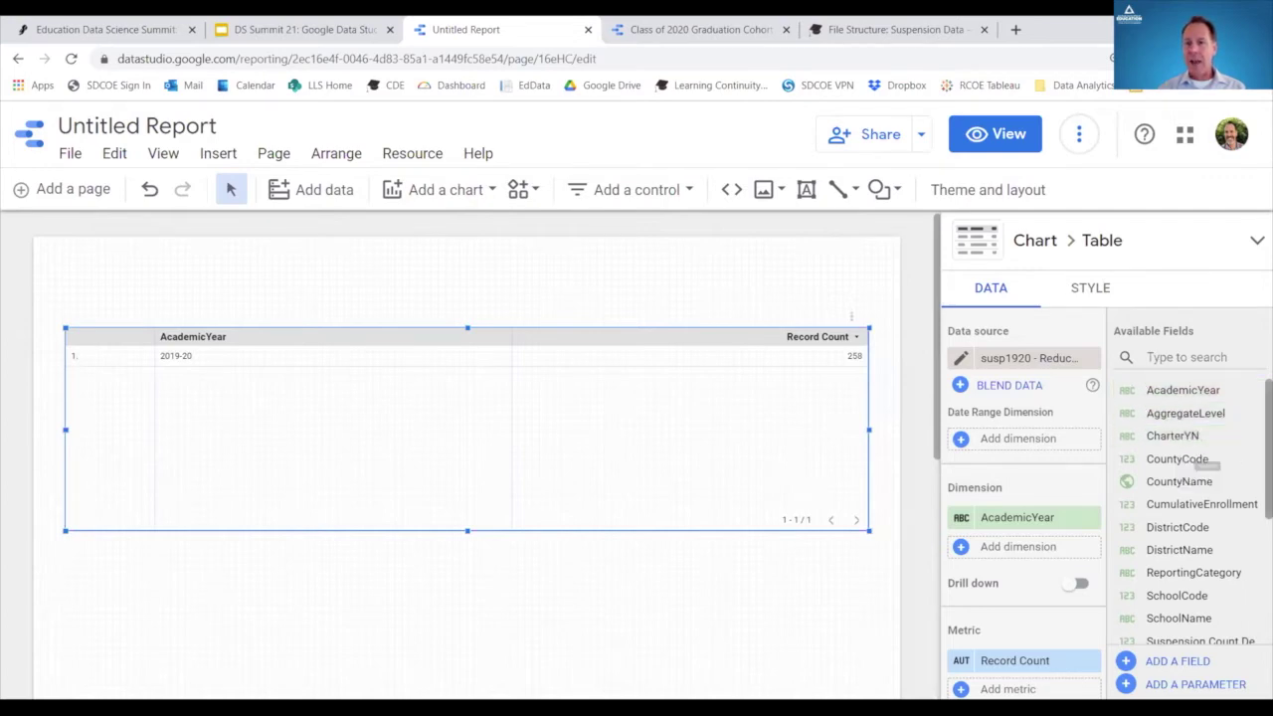
scroll(1259, 505, "down", 1)
scroll(1194, 418, "up", 1)
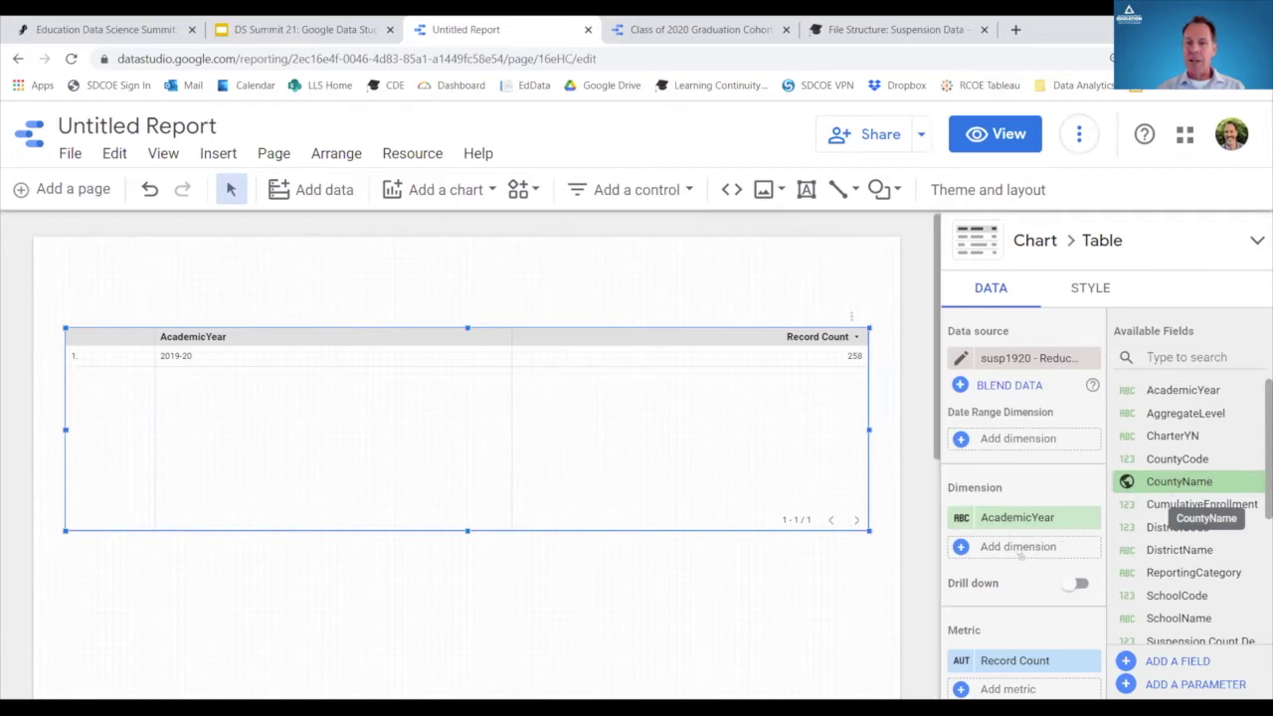
- Add CountyName as a table dimension after AcademicYear and narrow the AcademicYear column to fit its contents
left_click_drag(1013, 557, 1012, 553)
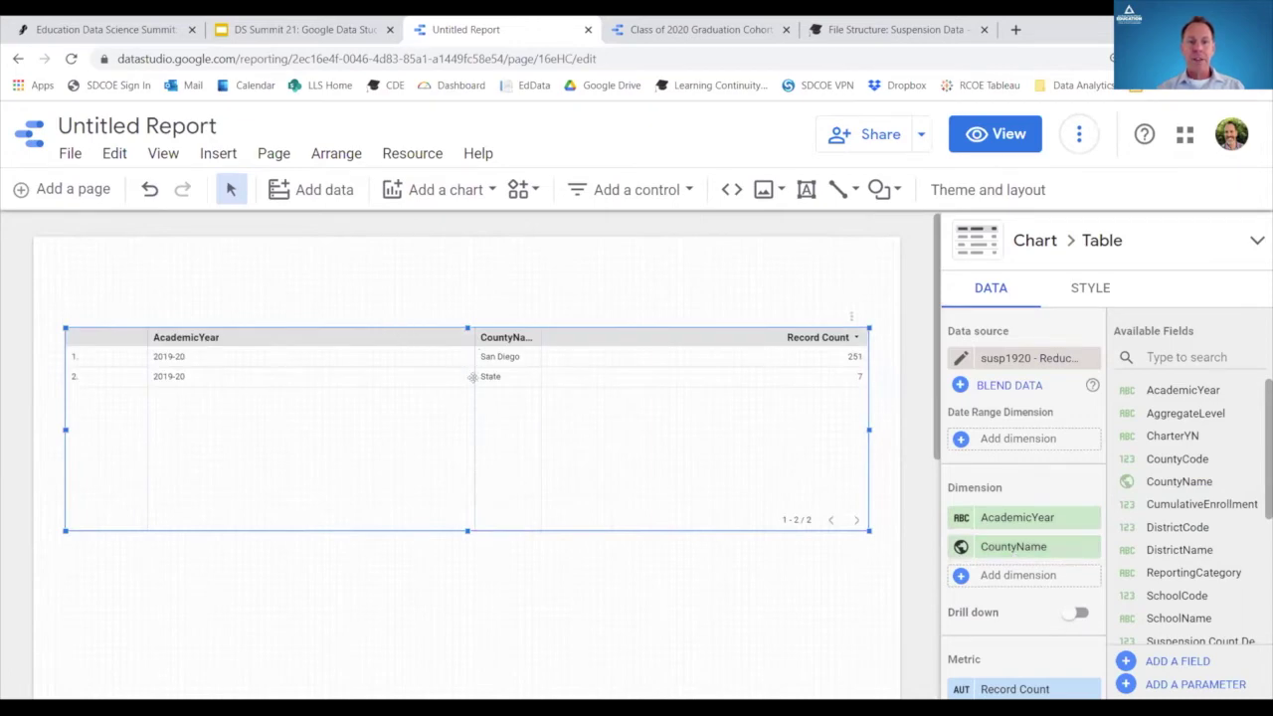
left_click_drag(472, 376, 398, 370)
left_click_drag(302, 374, 241, 370)
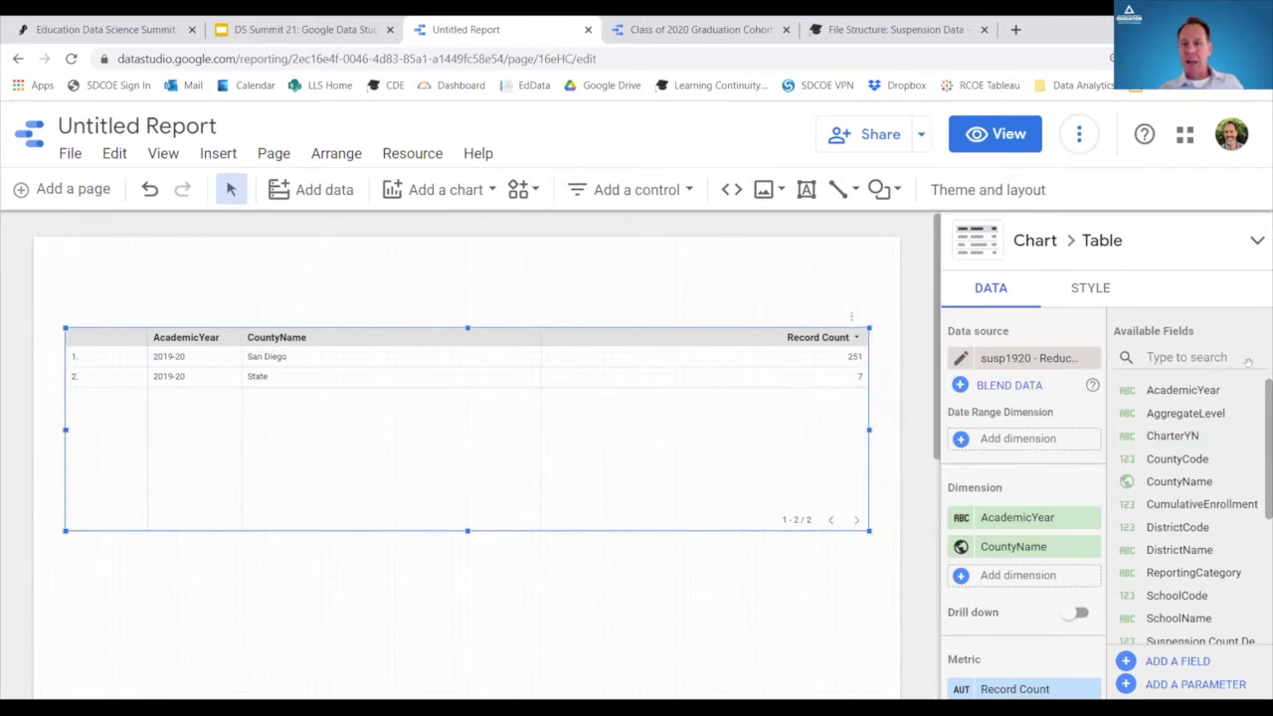
- Add DistrictName as a table dimension after CountyName and narrow the CountyName and DistrictName columns to fit their contents
scroll(1186, 497, "down", 1)
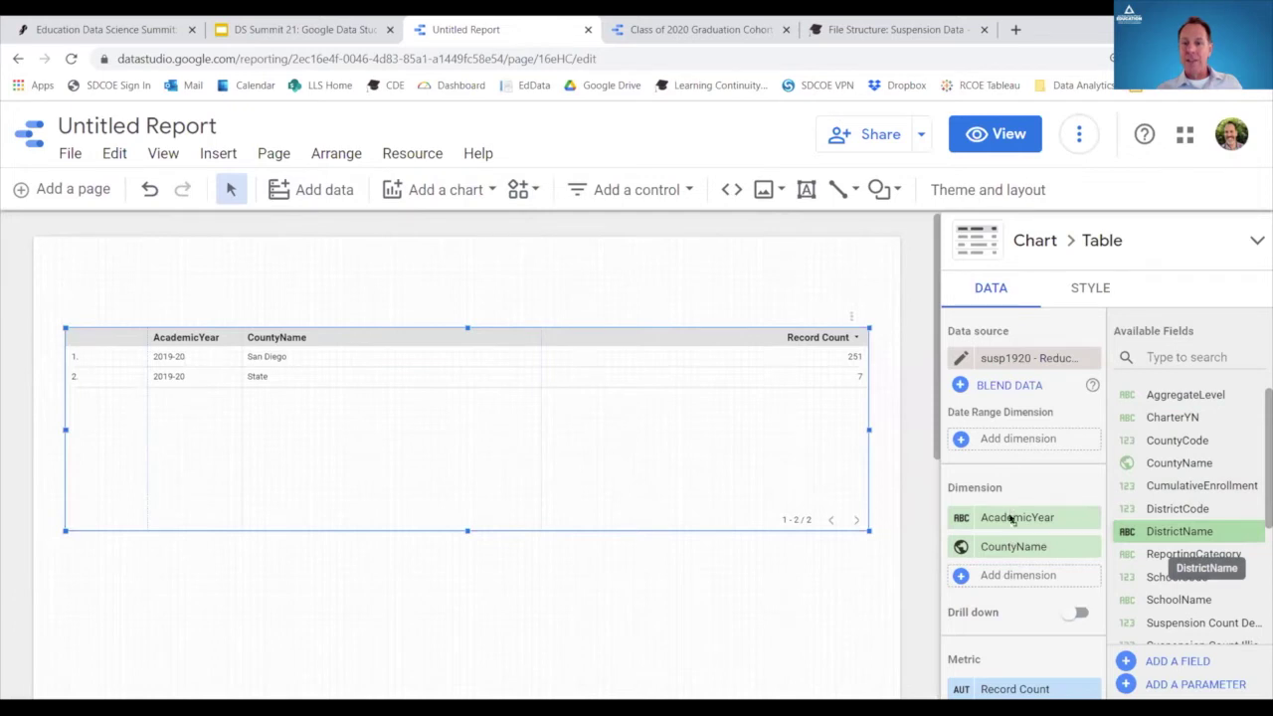
left_click_drag(1003, 595, 1011, 577)
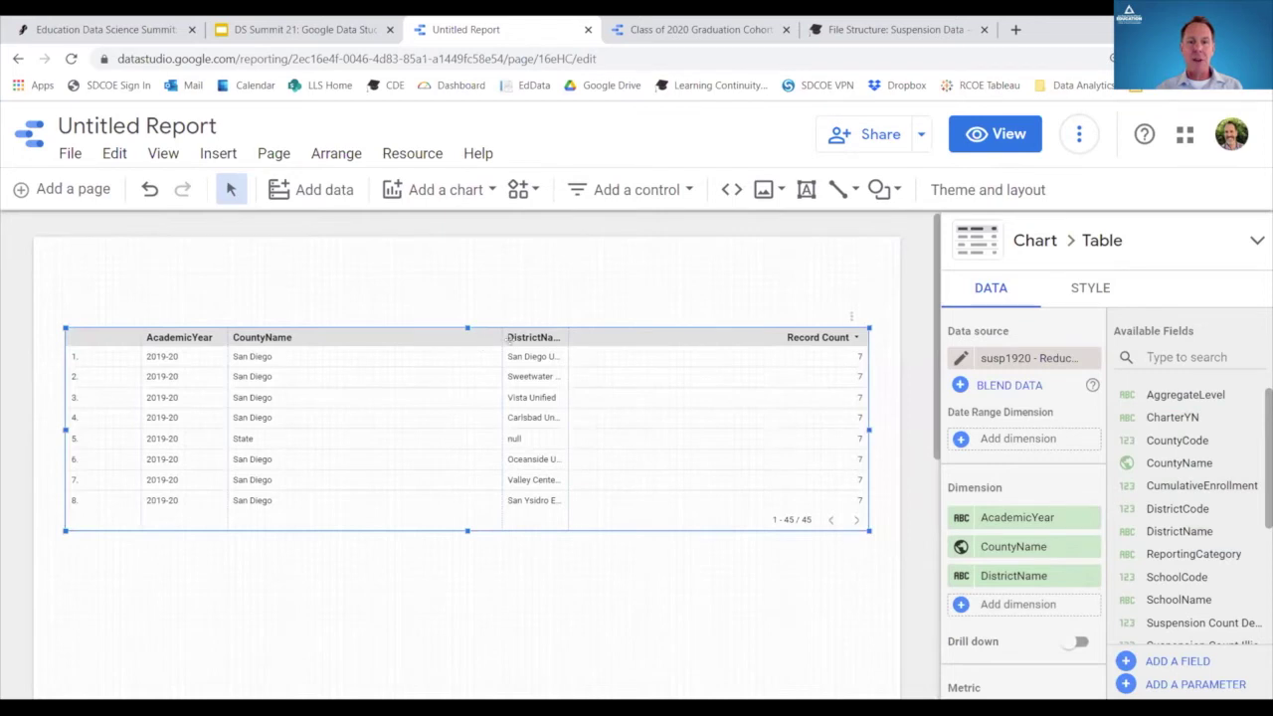
left_click_drag(495, 336, 332, 337)
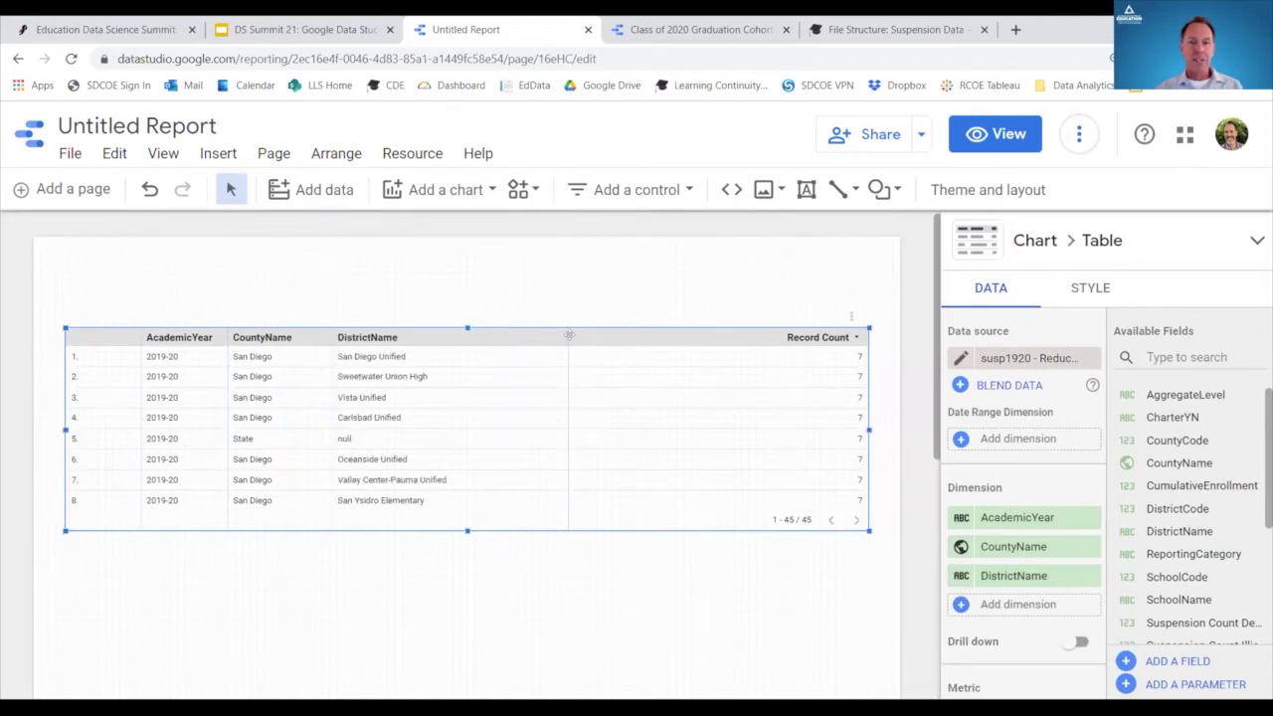
left_click_drag(568, 336, 461, 335)
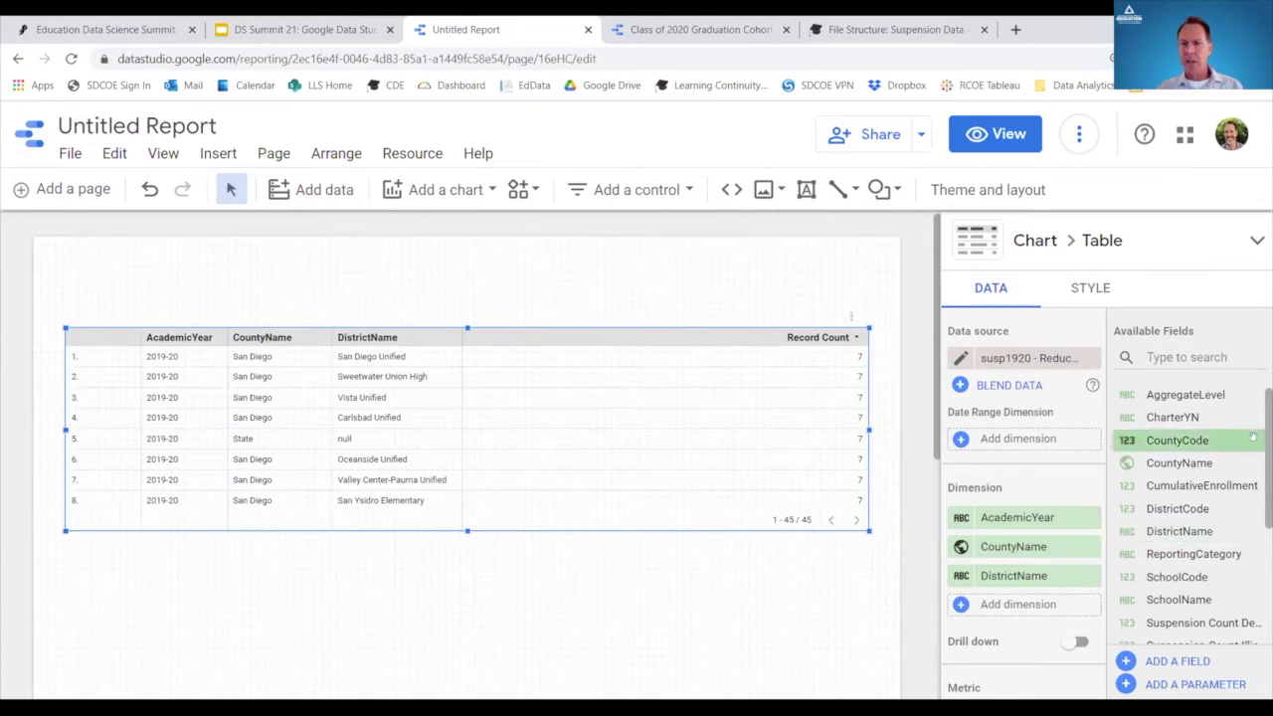
- Add ReportingCategory as a table dimension after DistrictName and widen its column to show the full heading
scroll(1183, 477, "down", 2)
scroll(1184, 448, "down", 2)
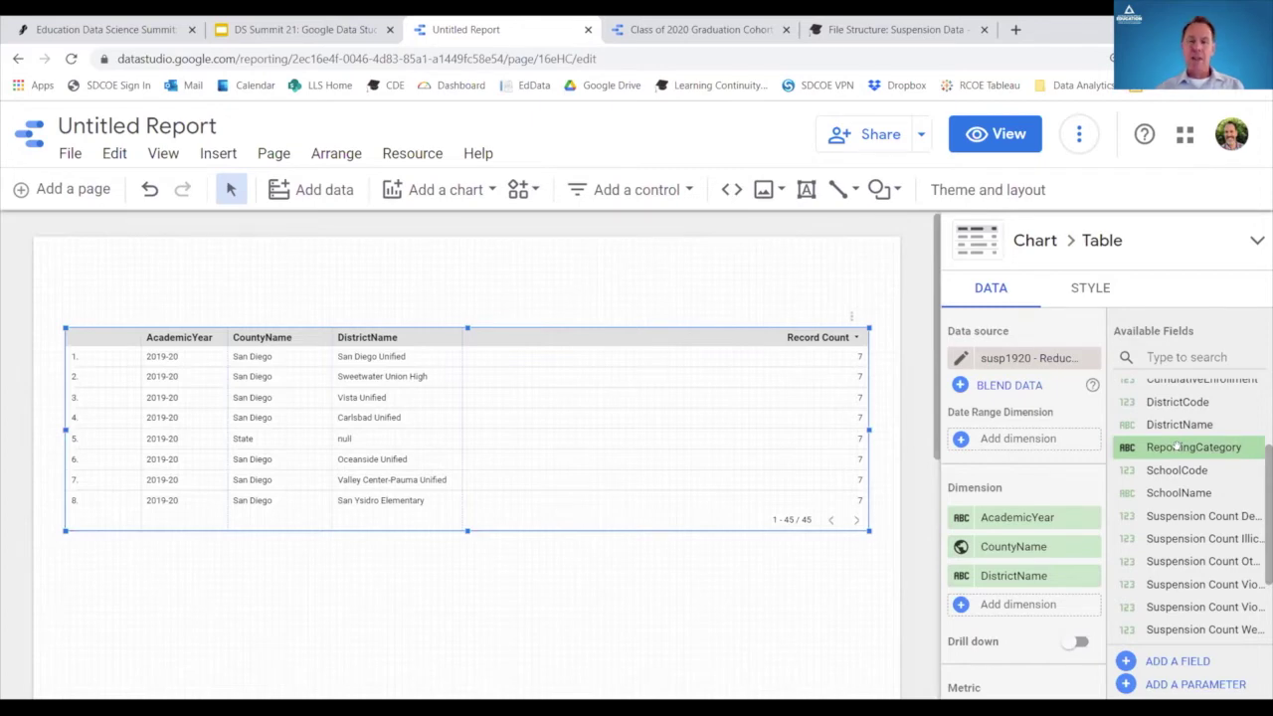
left_click_drag(1177, 447, 1003, 608)
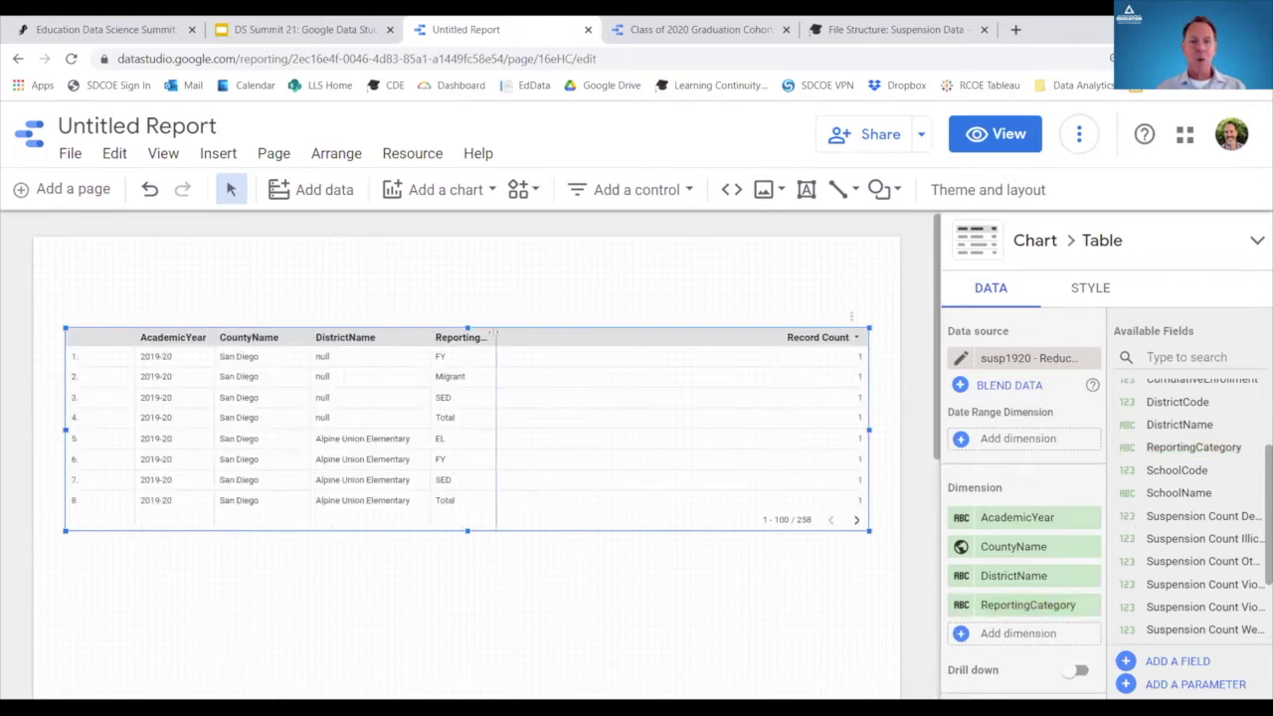
left_click_drag(494, 334, 532, 335)
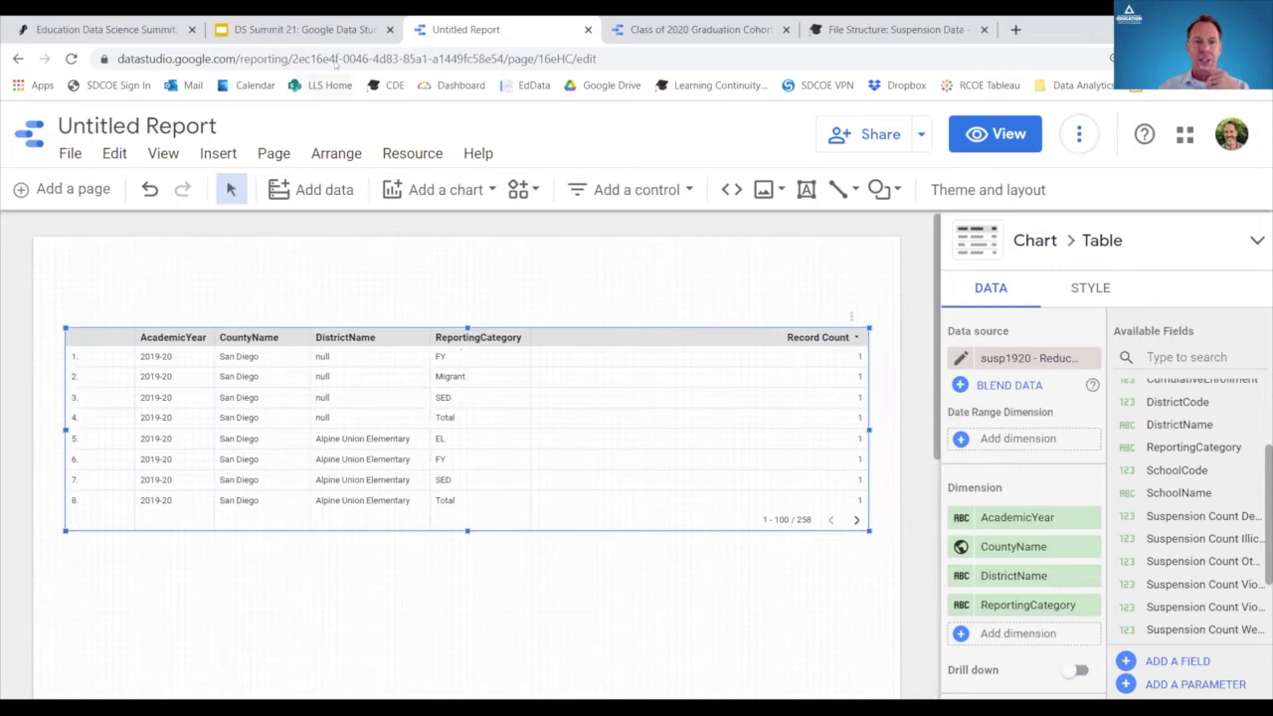
- Switch to the Google Slides deck to review the Reporting Categories code list and return to the Untitled Report
left_click(299, 29)
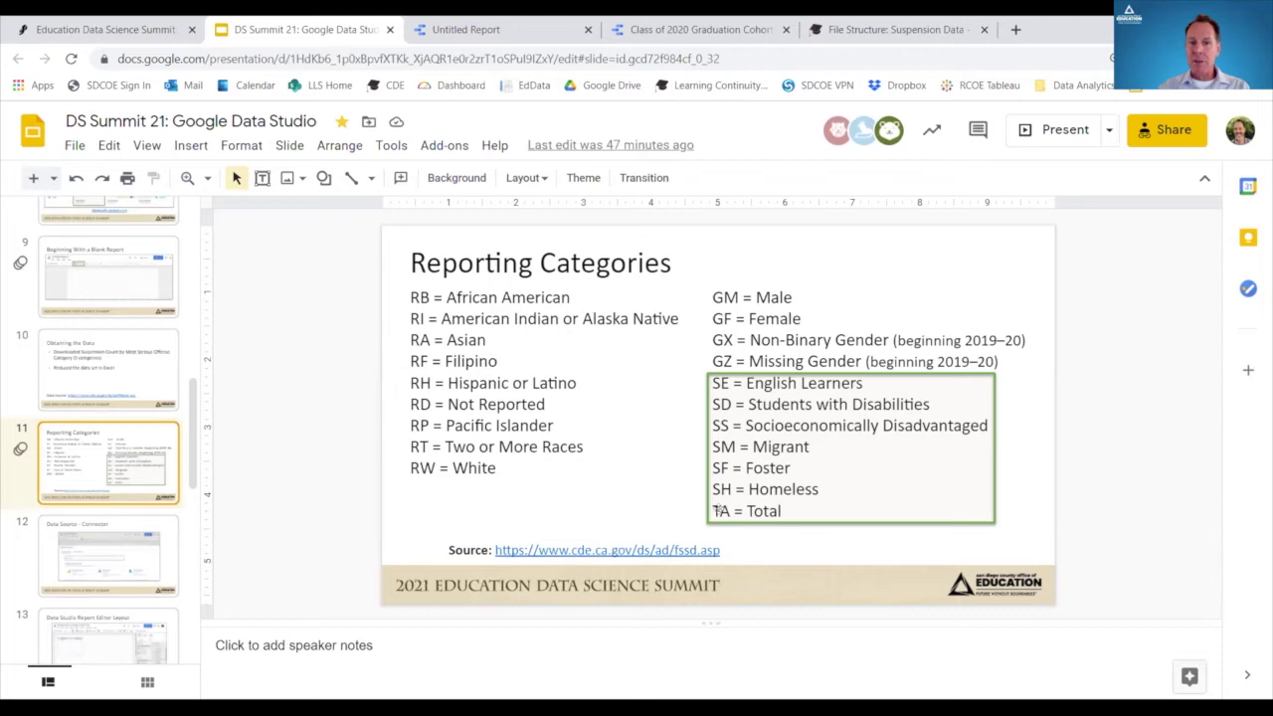
left_click(467, 29)
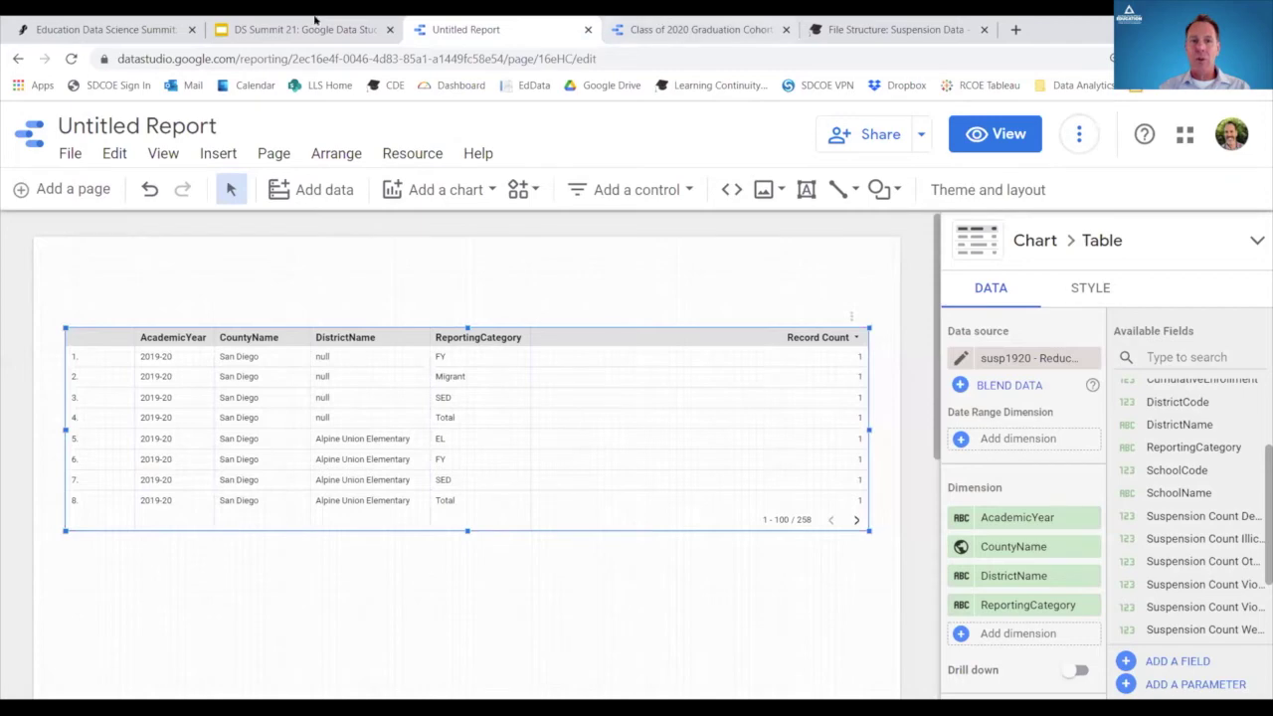
left_click(317, 26)
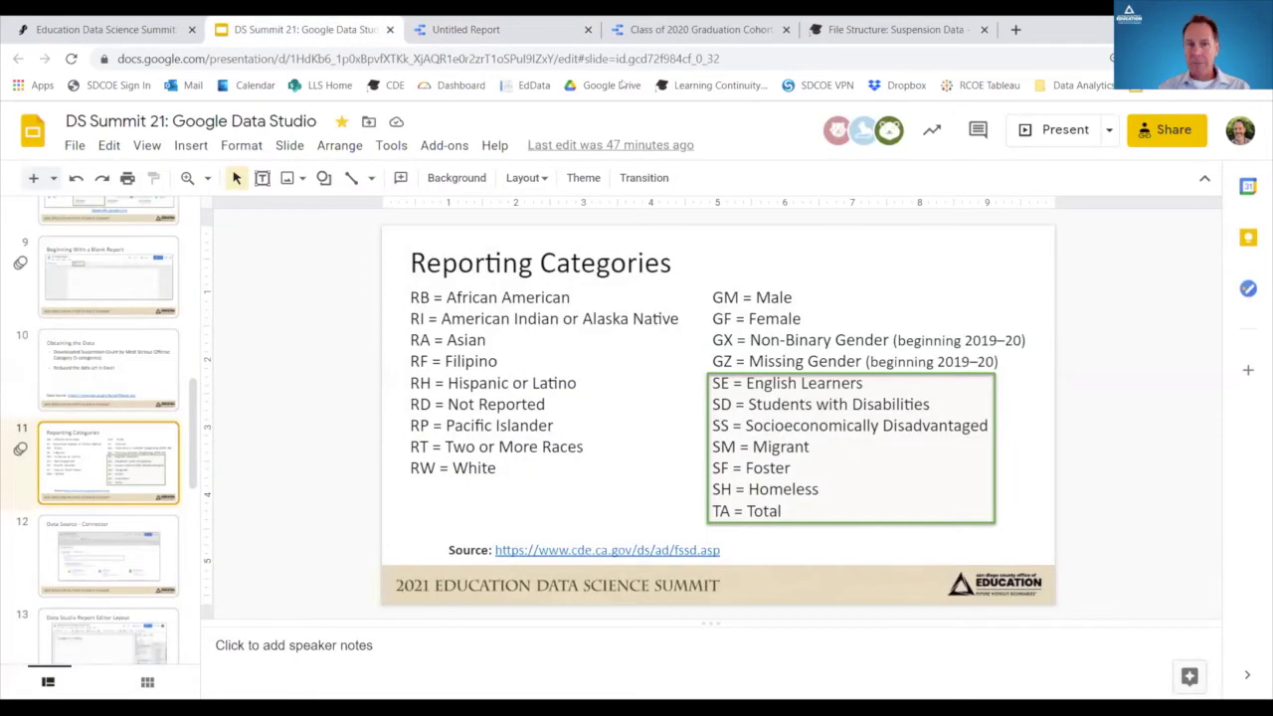
left_click(516, 22)
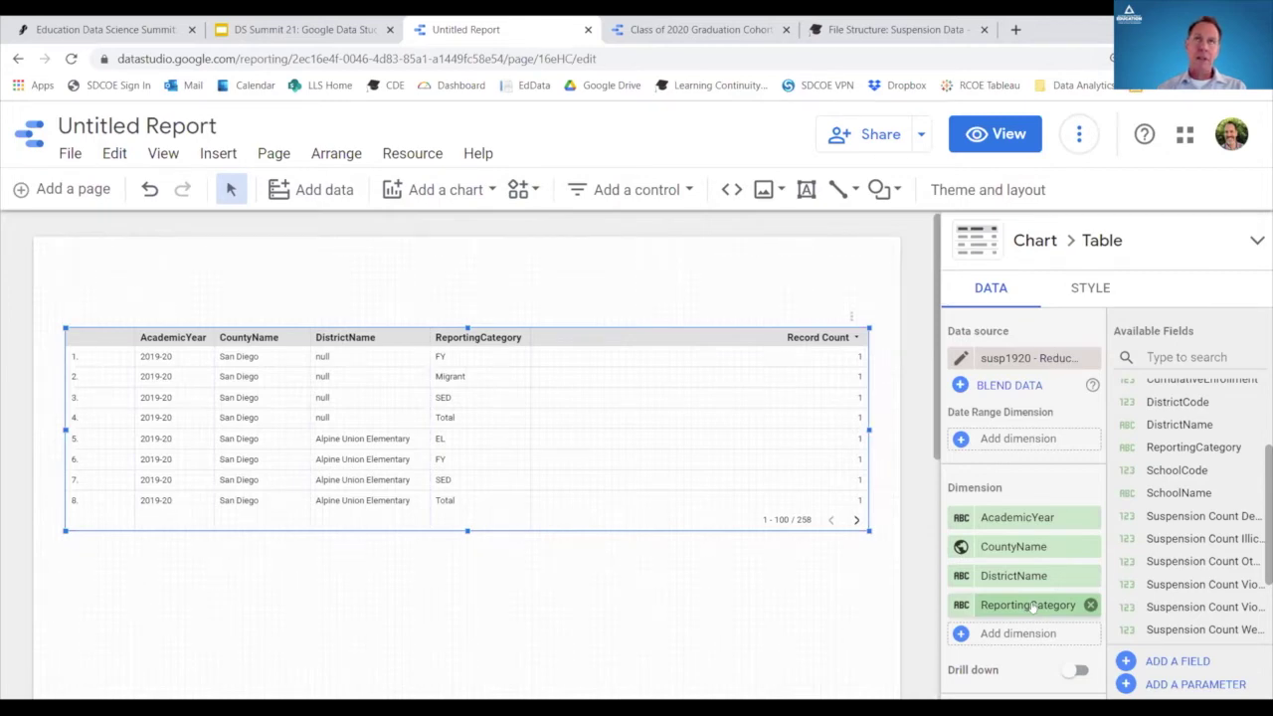
- Rename the table's ReportingCategory dimension as Student Group
left_click(960, 603)
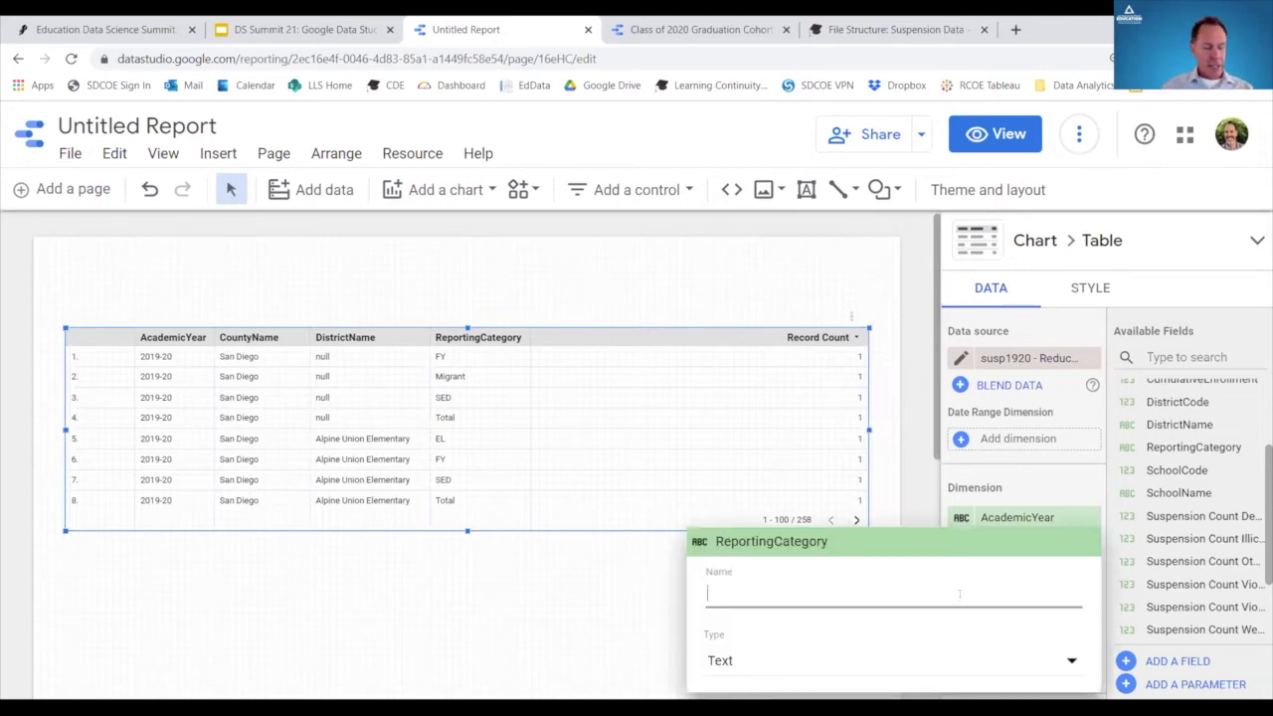
type("Student Gruop")
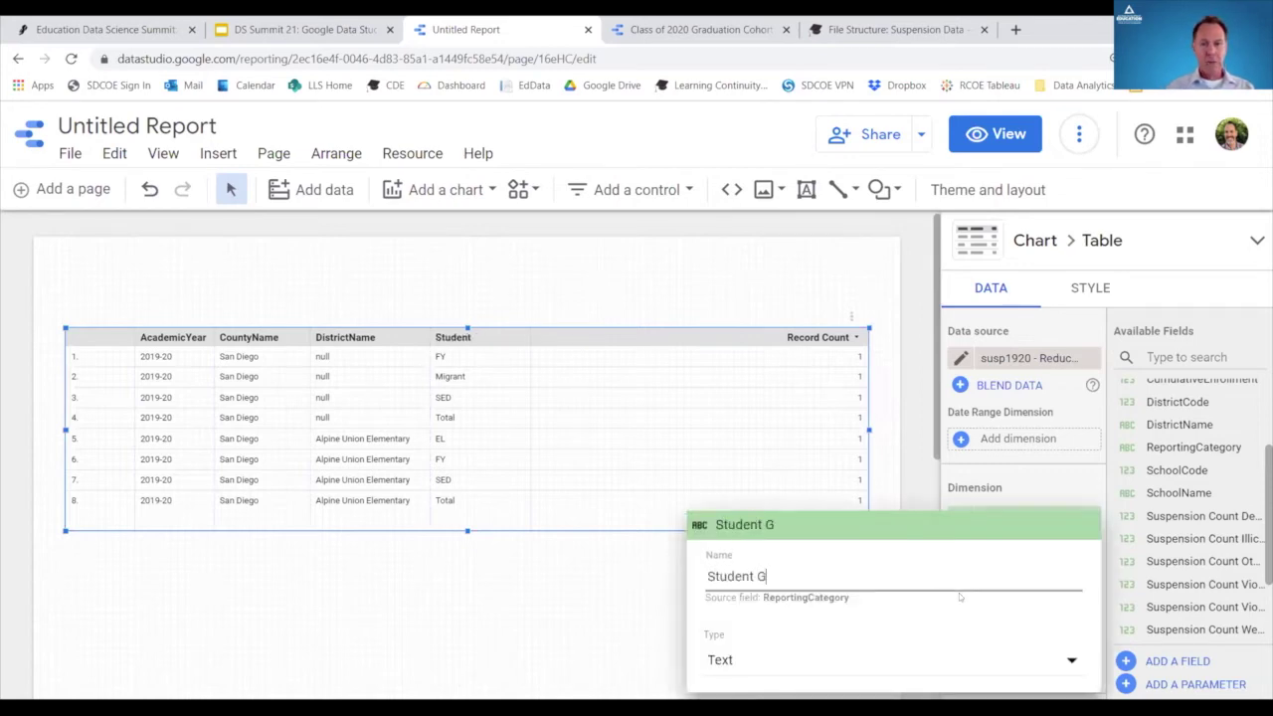
key("BackSpace")
key("BackSpace")
key("BackSpace")
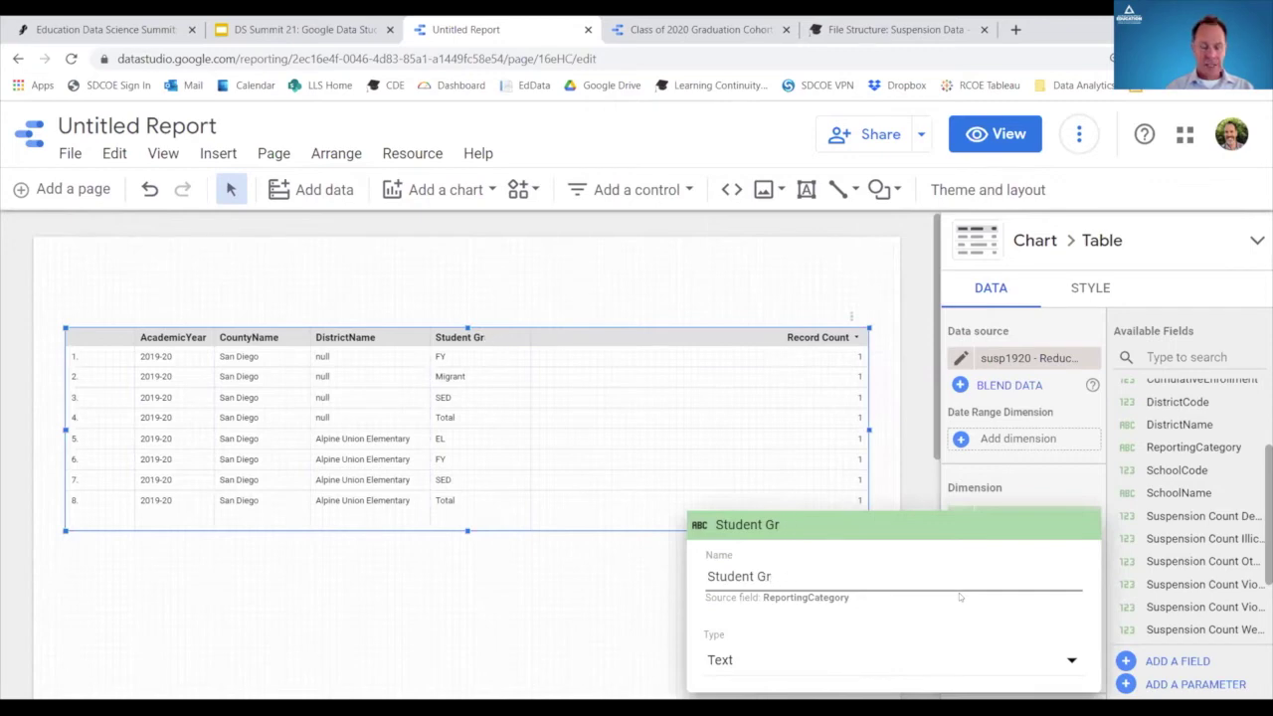
type("oup")
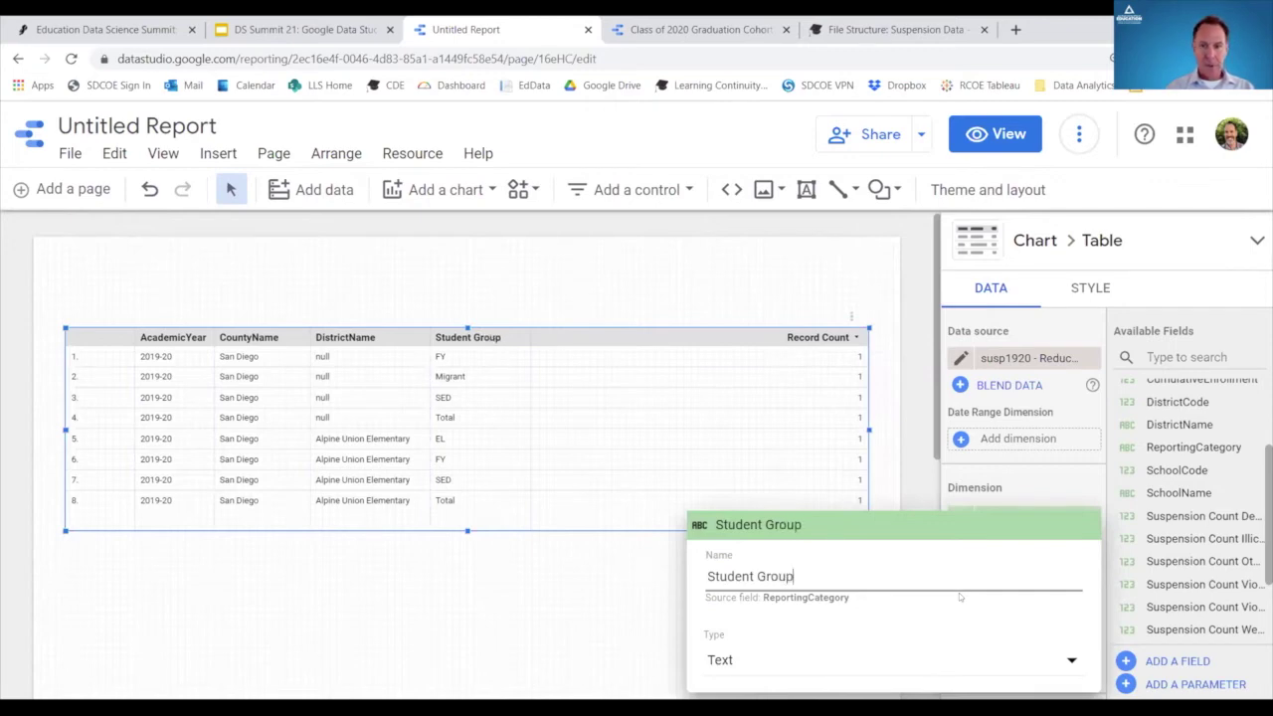
key("Return")
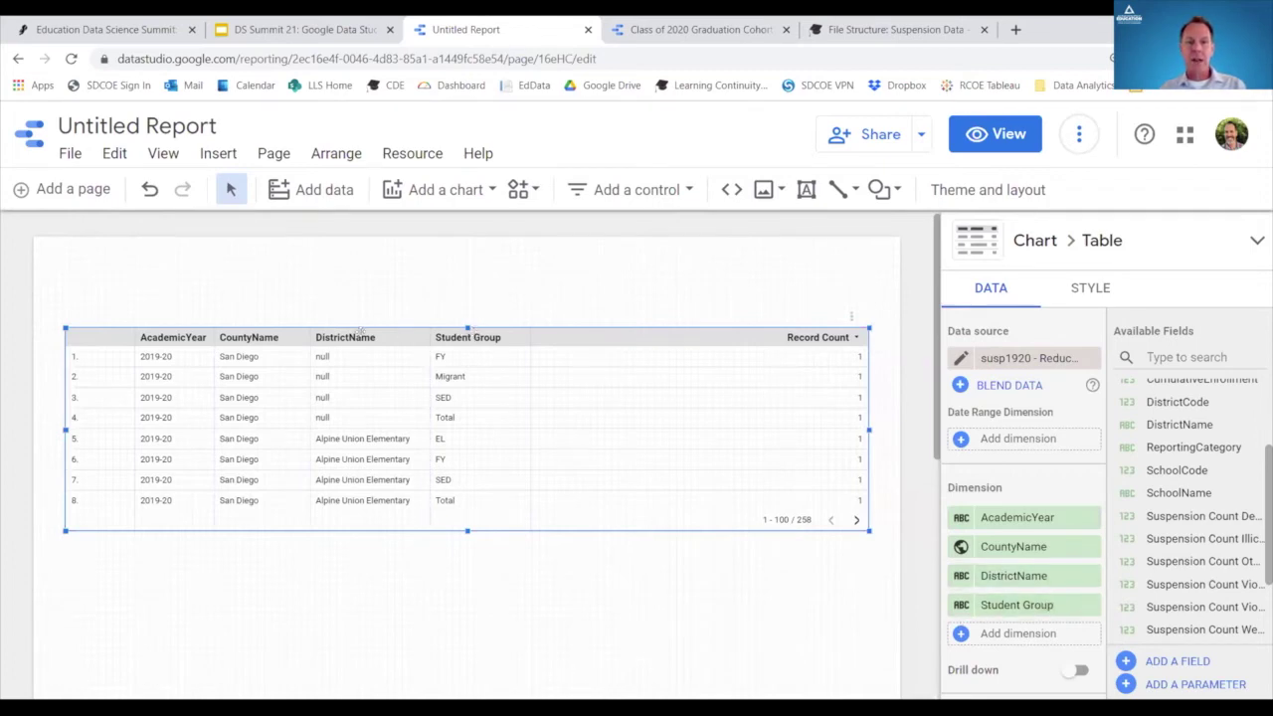
- Rename the table's DistrictName dimension as District Name
left_click(1039, 575)
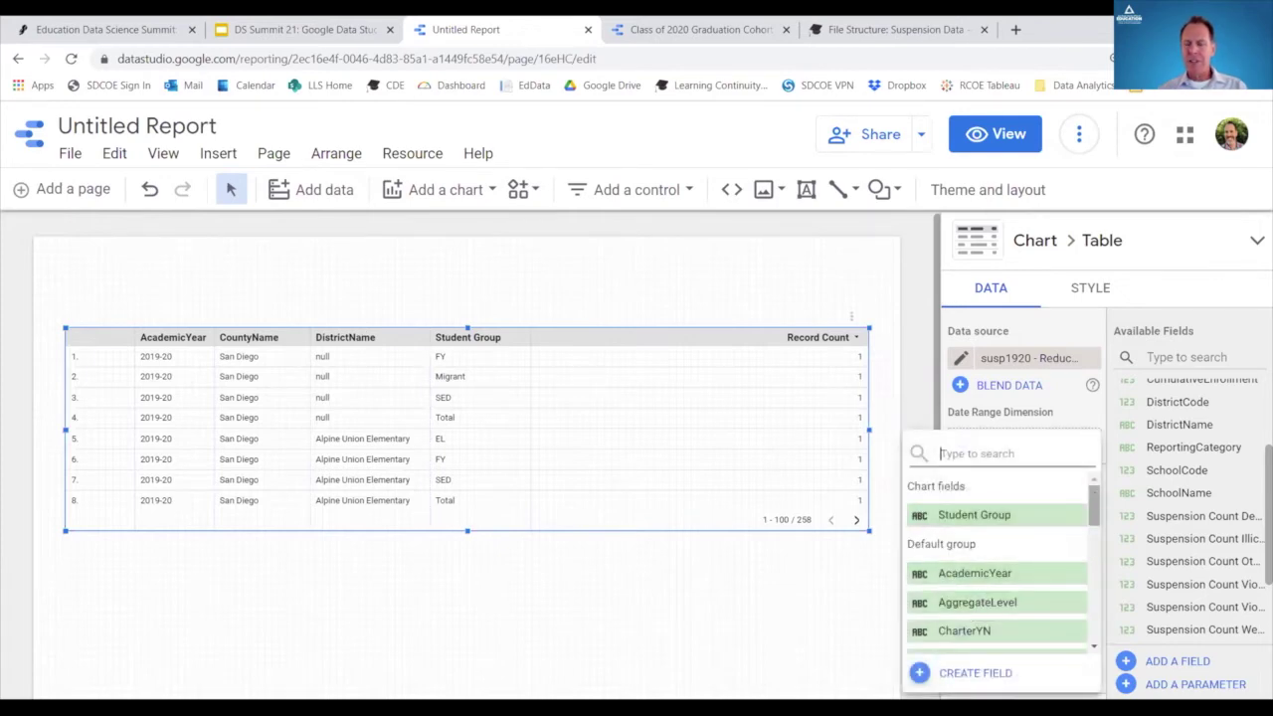
left_click(855, 602)
left_click(960, 576)
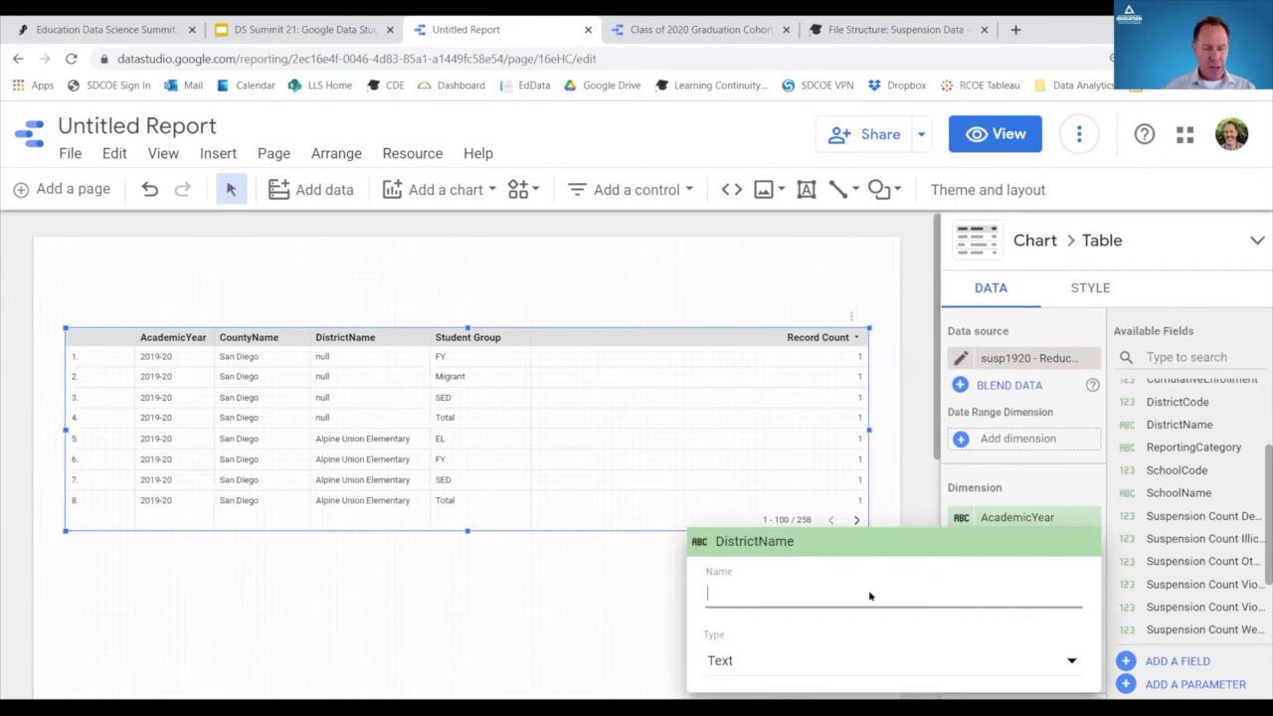
type("Distri")
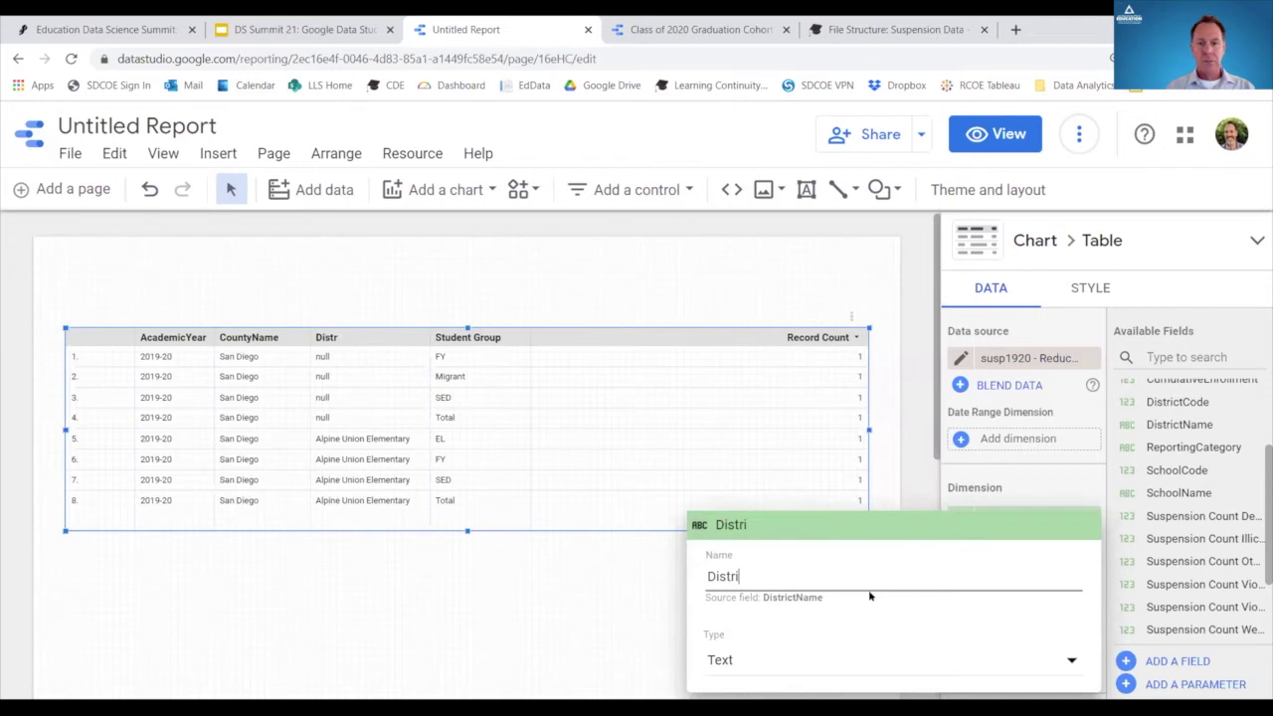
type("ct Name")
key("BackSpace")
key("BackSpace")
key("BackSpace")
type("ame")
key("Return")
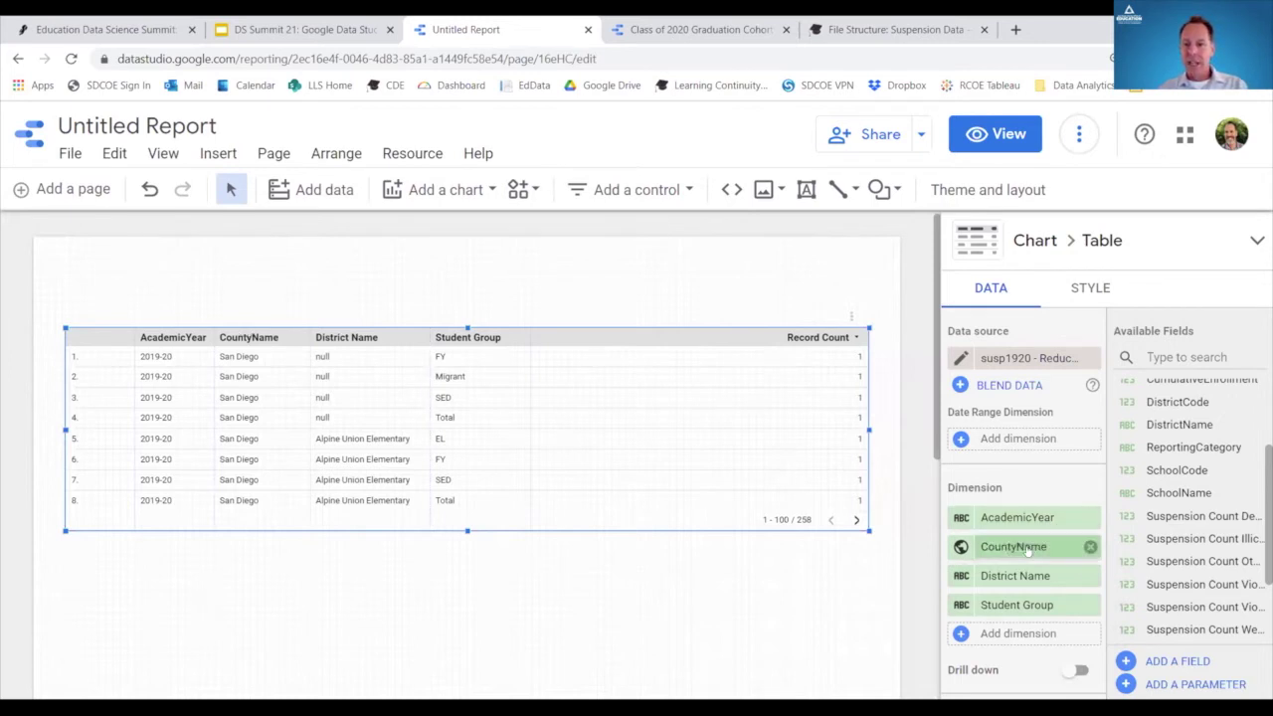
- Rename the table's CountyName dimension as County
left_click(967, 549)
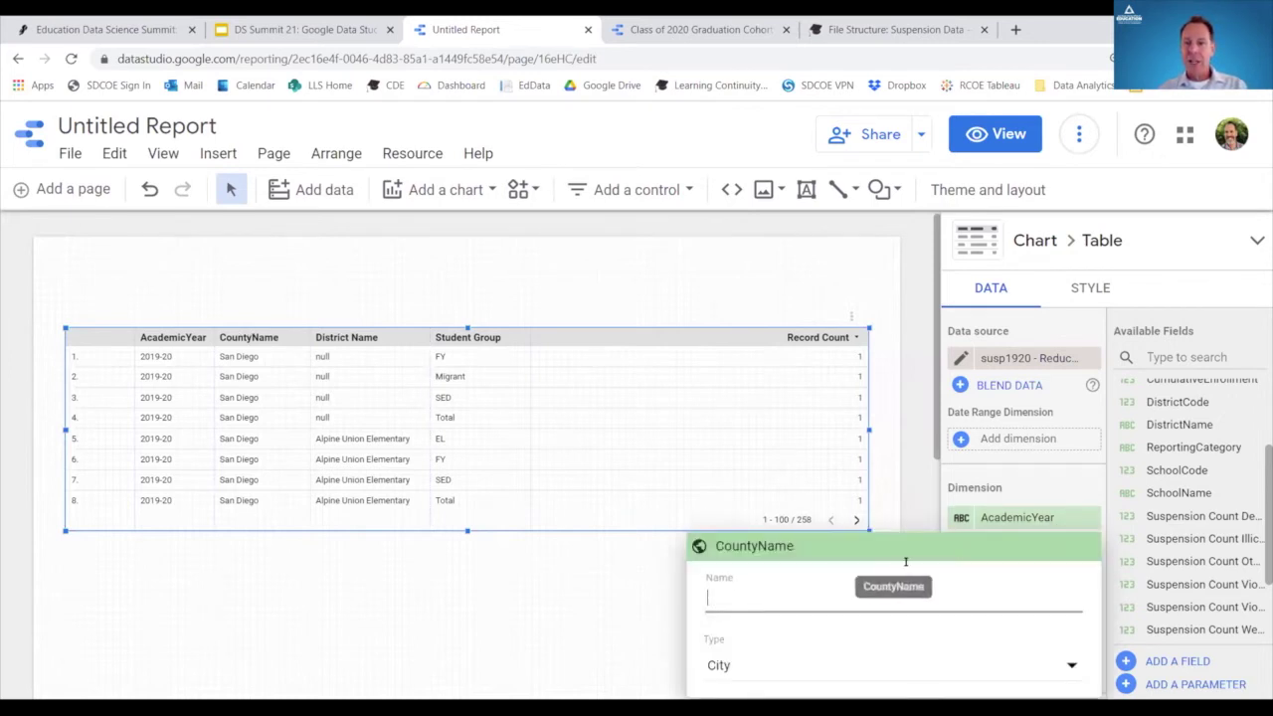
type("County")
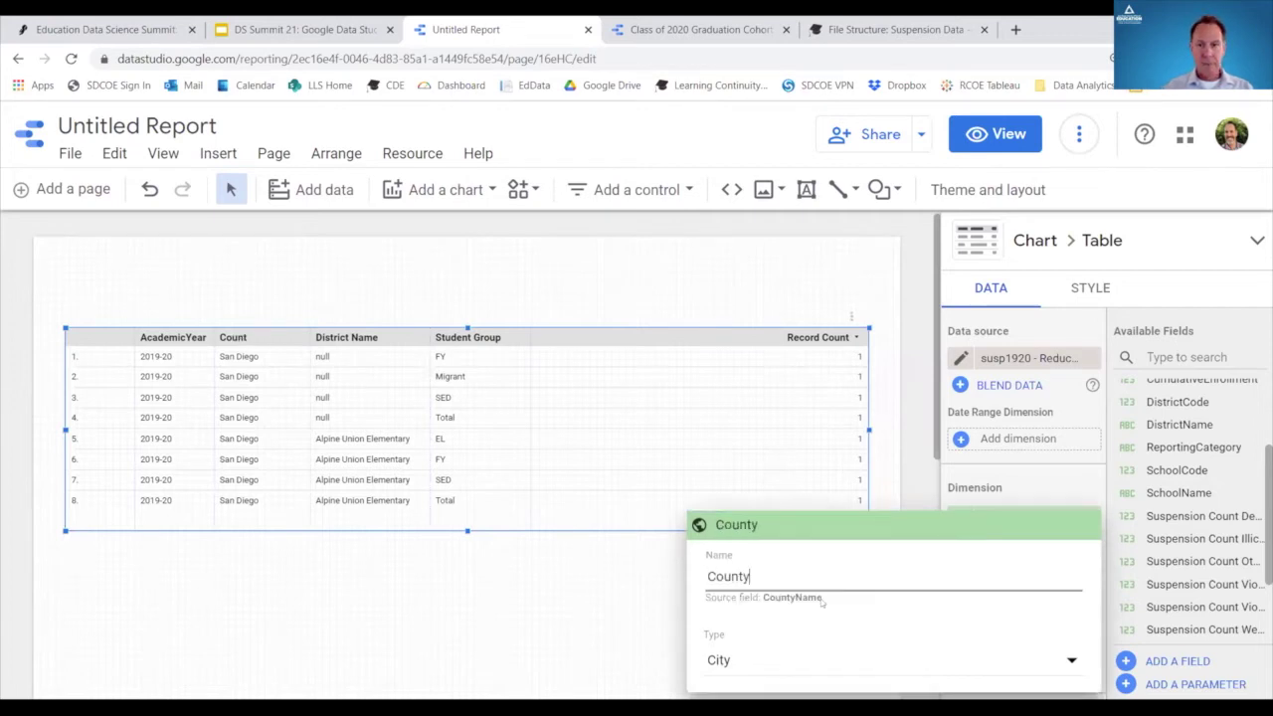
key("Return")
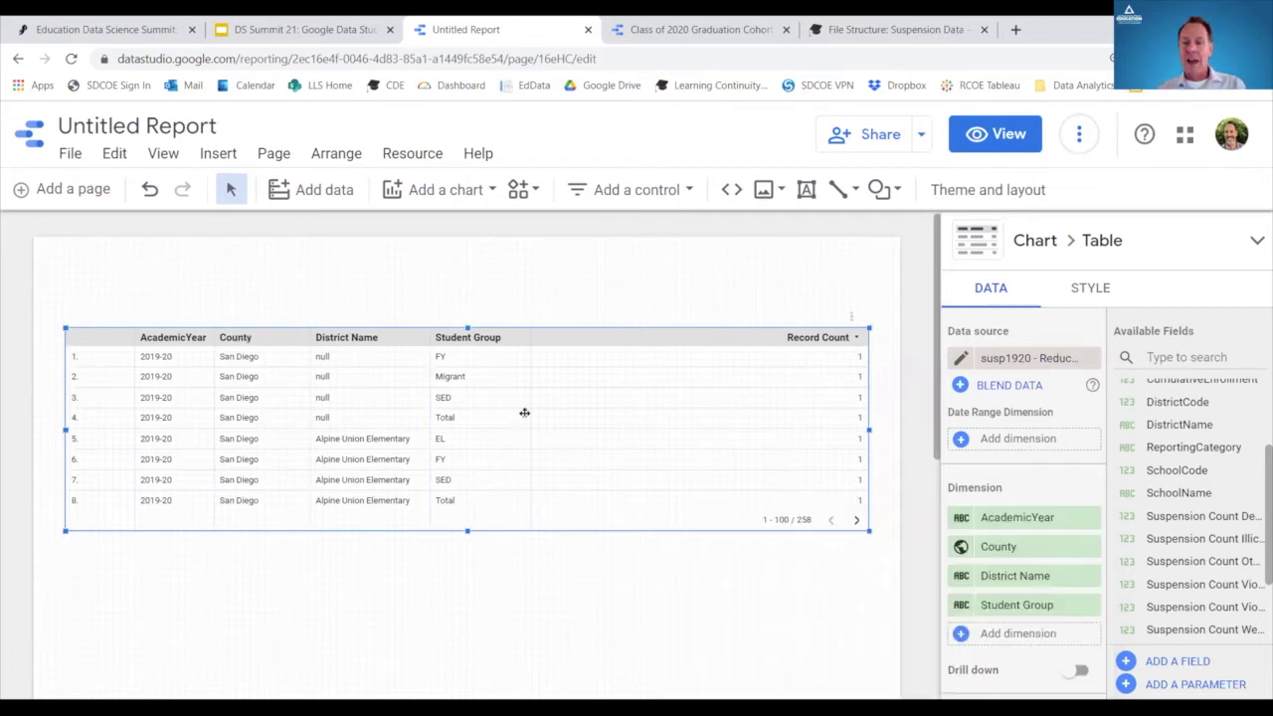
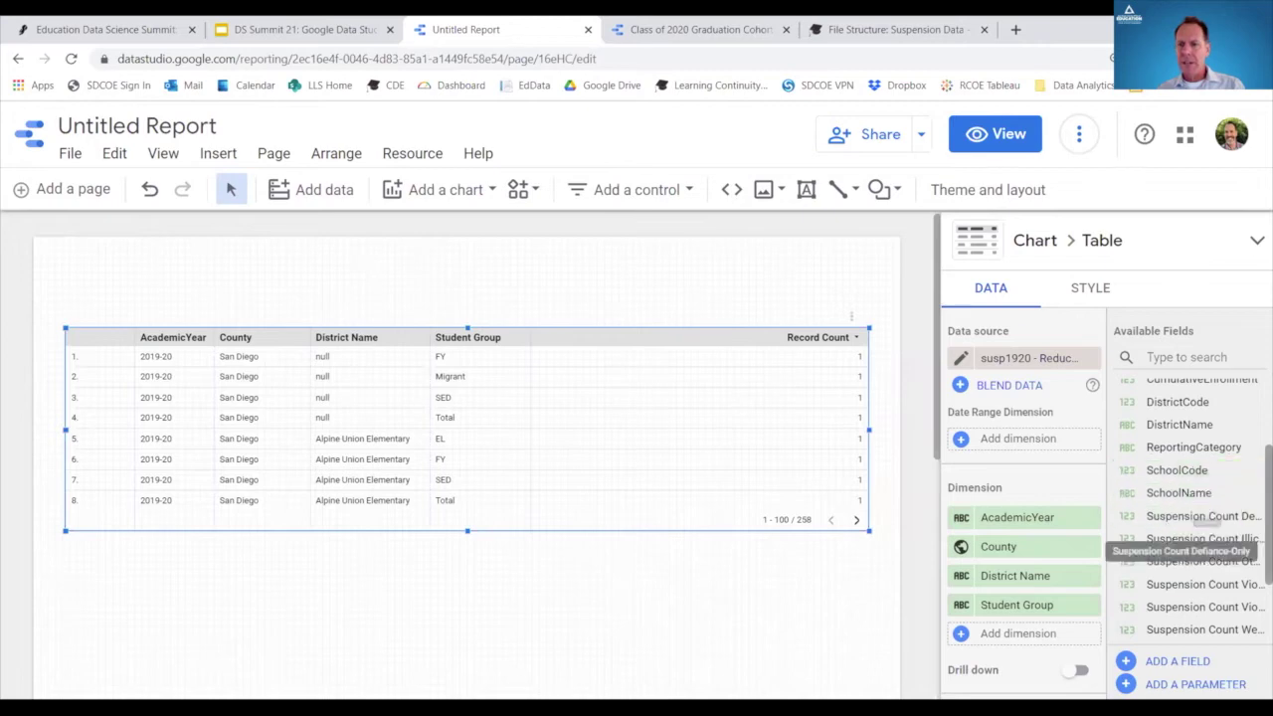
- Add Total Suspensions as a dimension after Student Group and widen the Student Group and Total Suspensions columns
scroll(1212, 565, "down", 2)
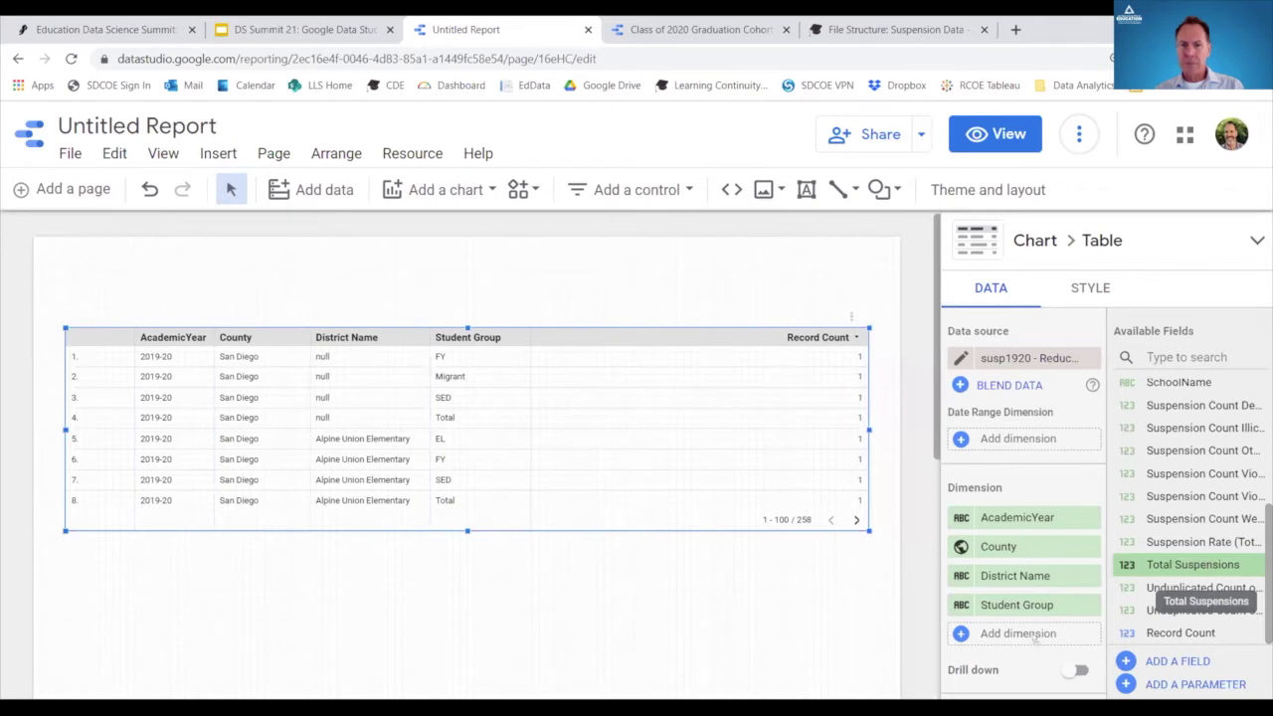
left_click_drag(1035, 642, 1035, 640)
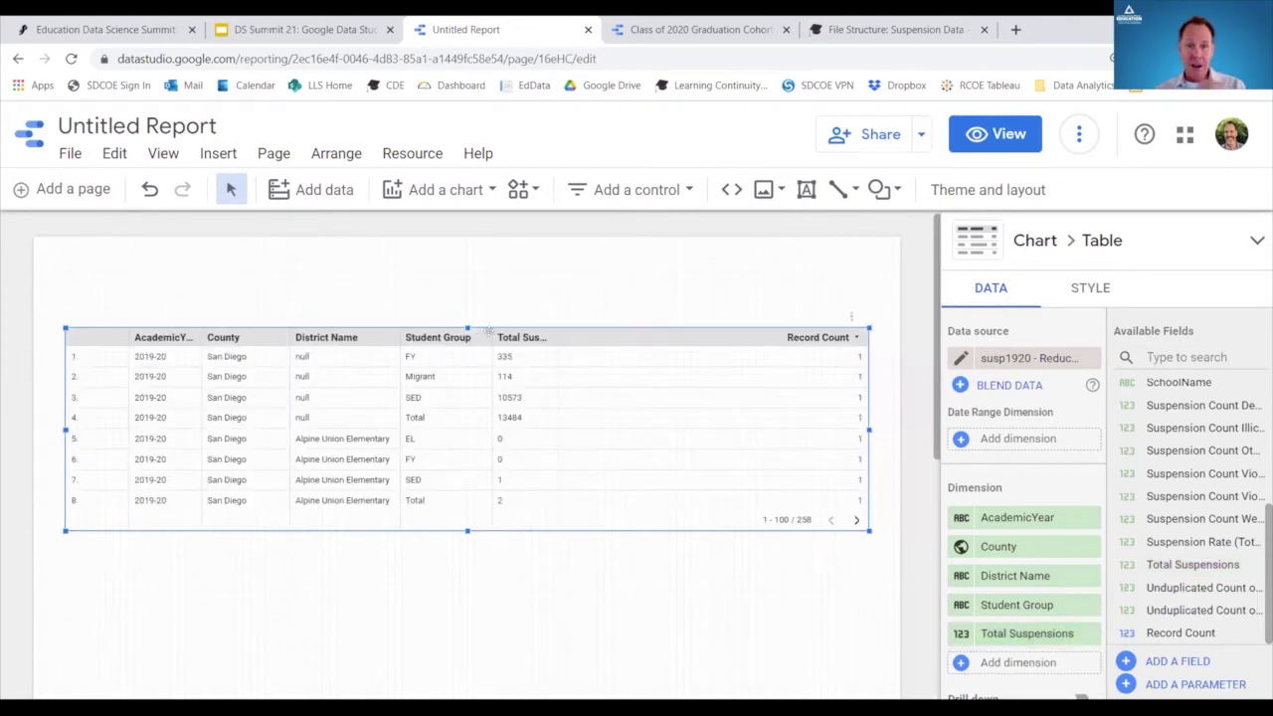
left_click_drag(494, 337, 561, 337)
left_click_drag(654, 336, 664, 337)
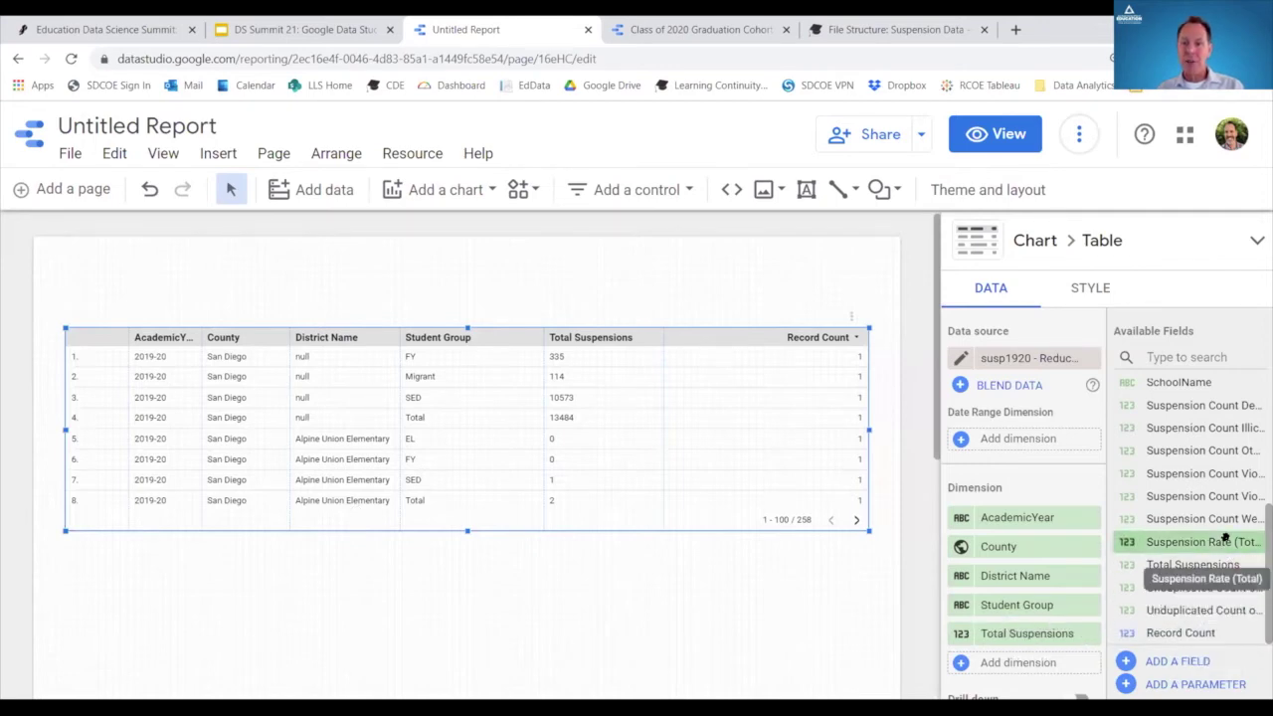
- Add Suspension Rate (Total) as a table dimension after Total Suspensions
left_click_drag(1226, 537, 1037, 652)
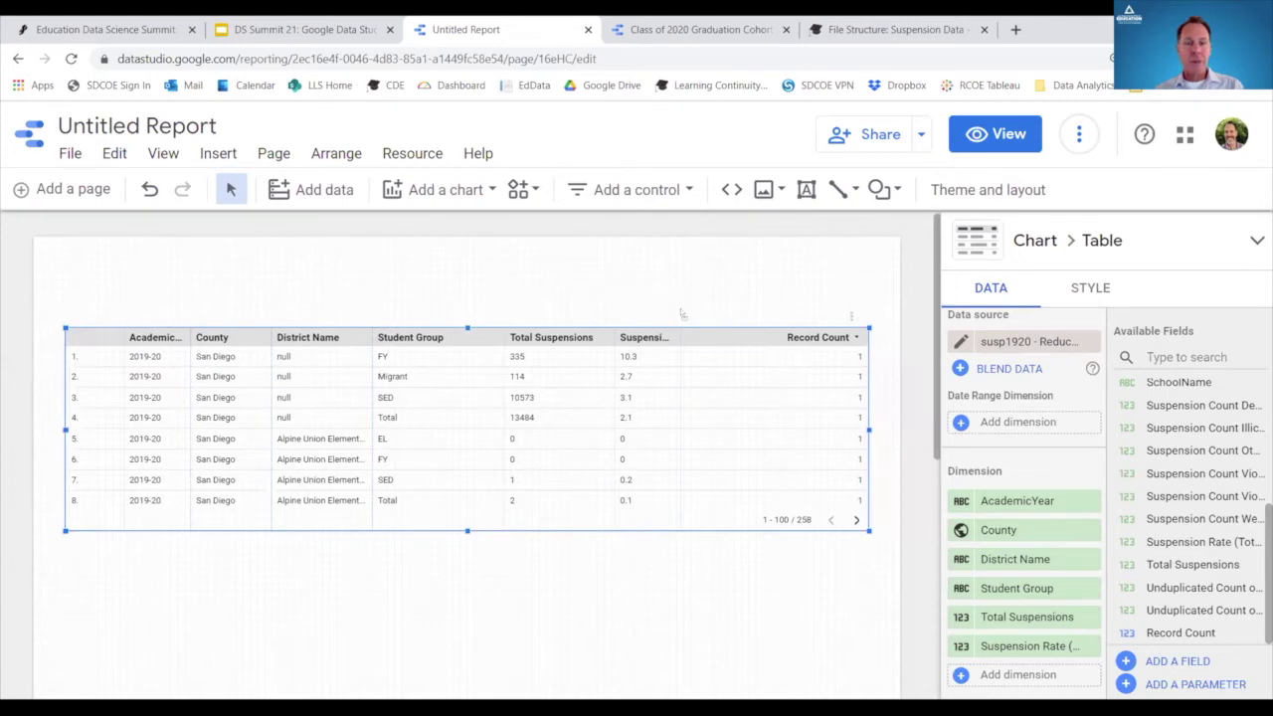
left_click(662, 574)
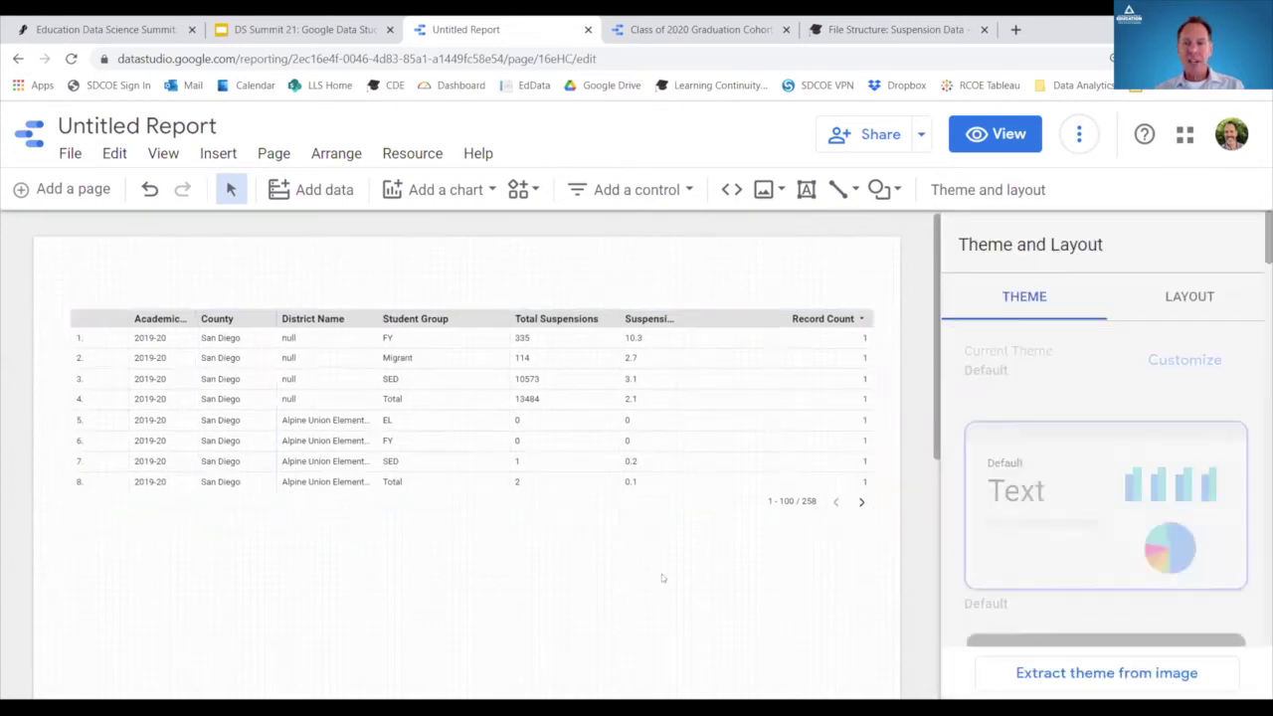
left_click(733, 435)
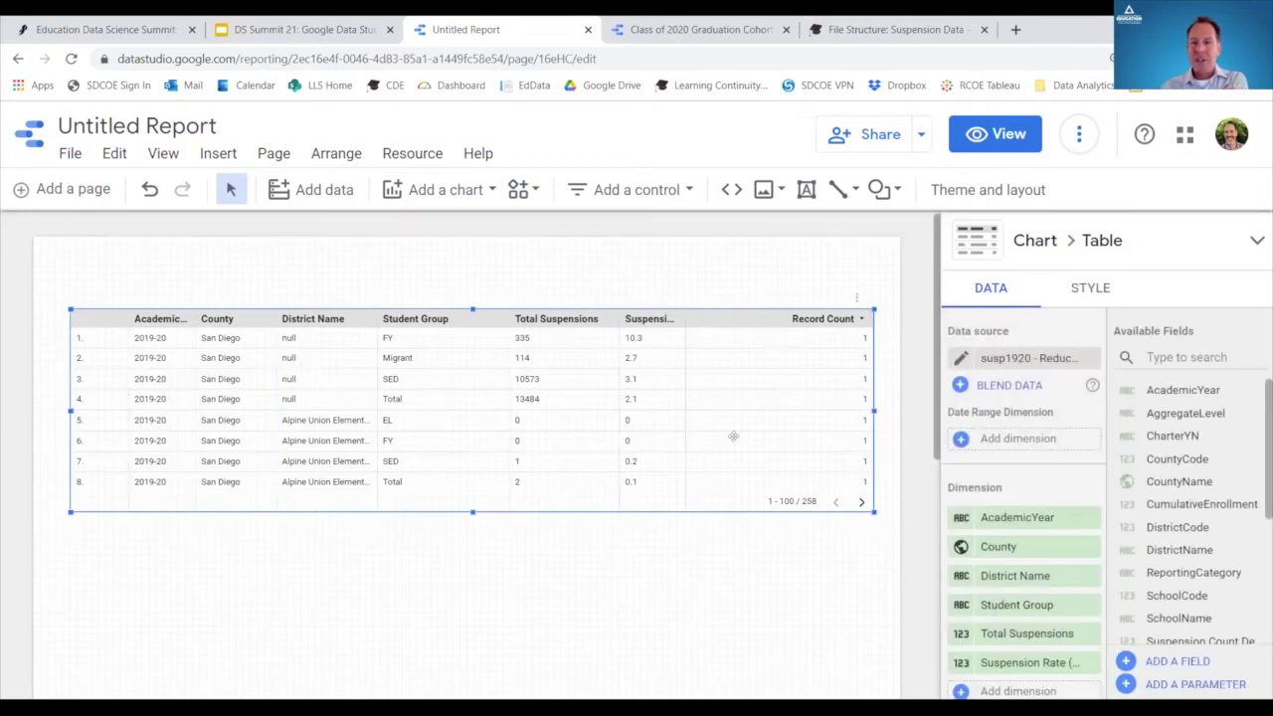
left_click_drag(1198, 504, 1113, 547)
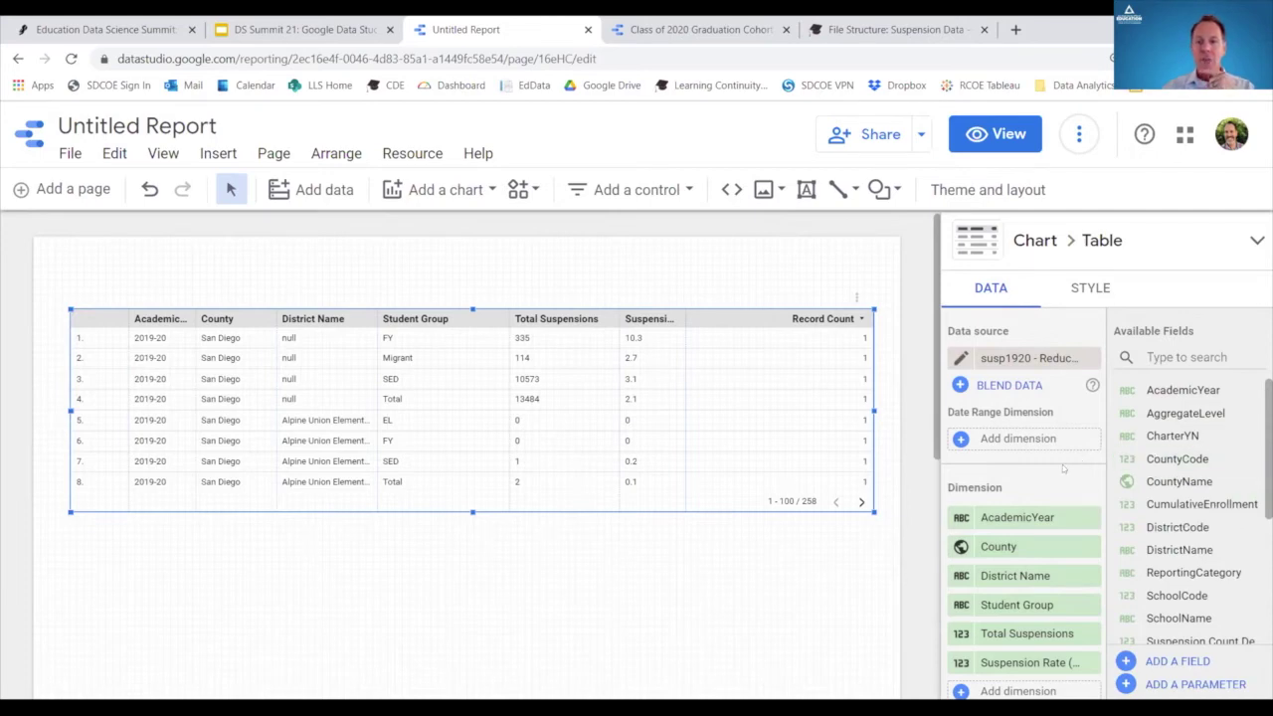
- Lengthen the table downward to fit eleven rows and set its rows per page to 250
scroll(1063, 465, "down", 3)
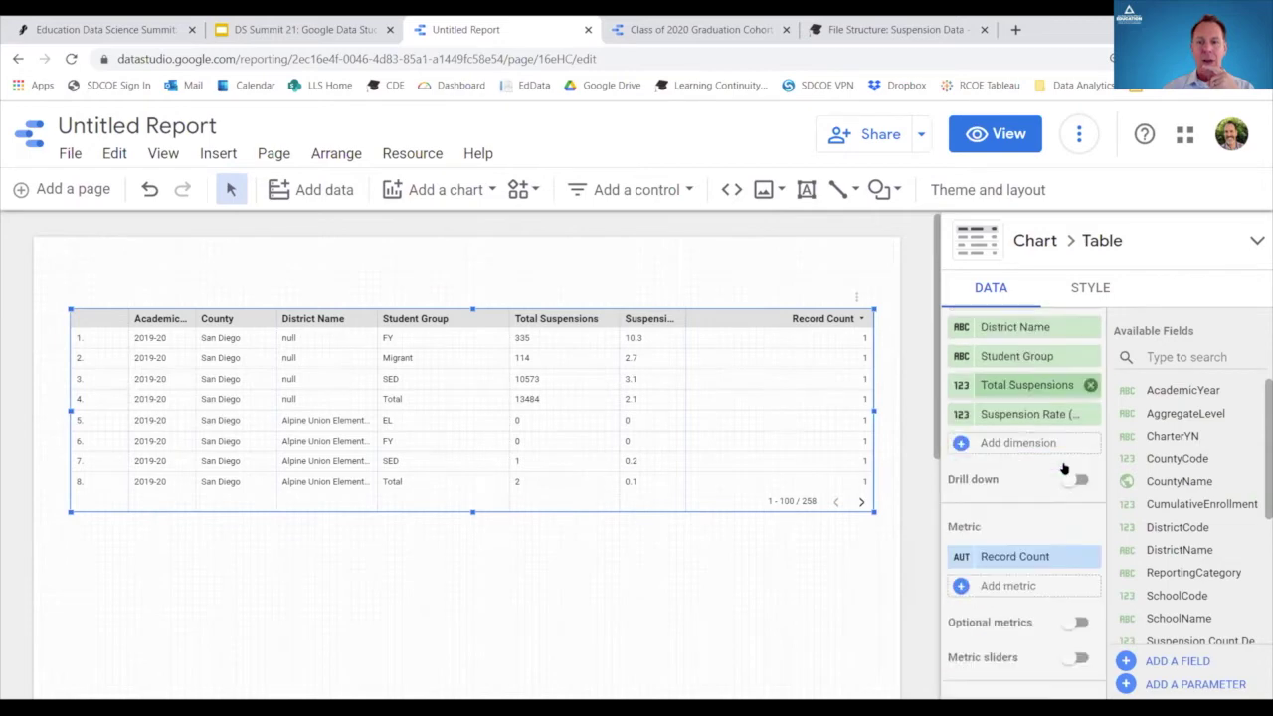
scroll(1064, 464, "down", 4)
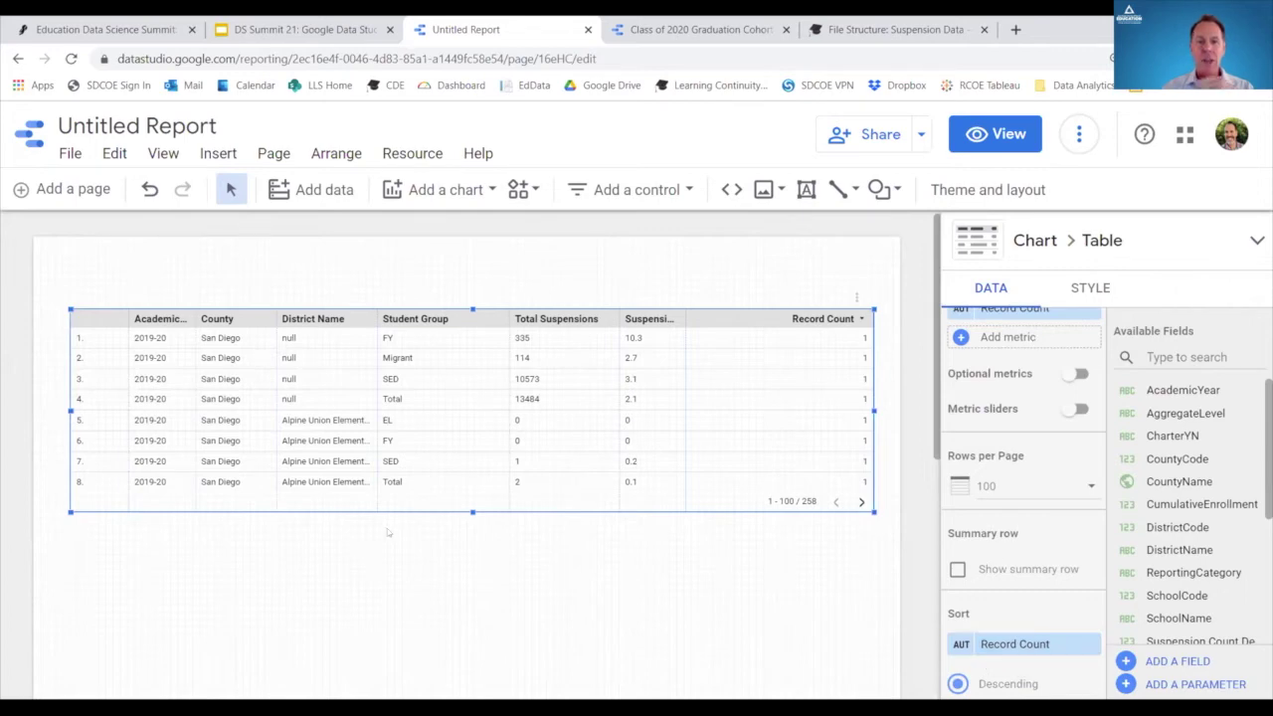
left_click_drag(473, 511, 473, 575)
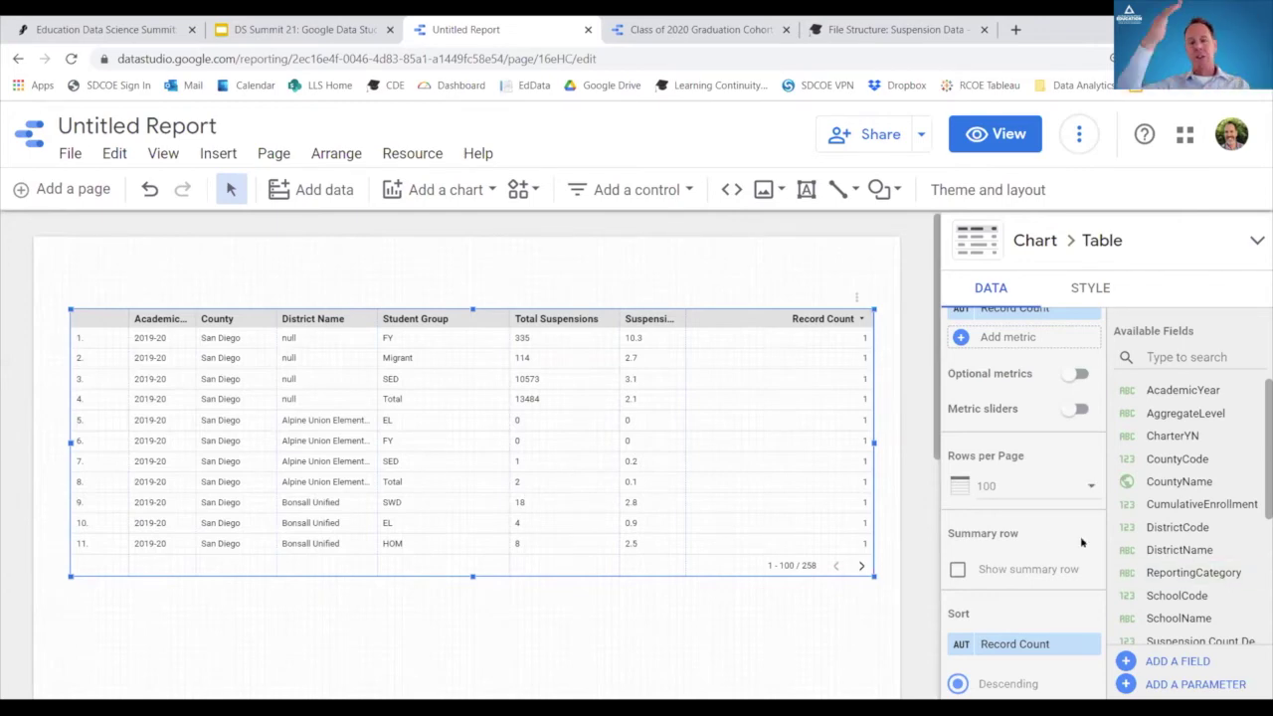
left_click(1092, 488)
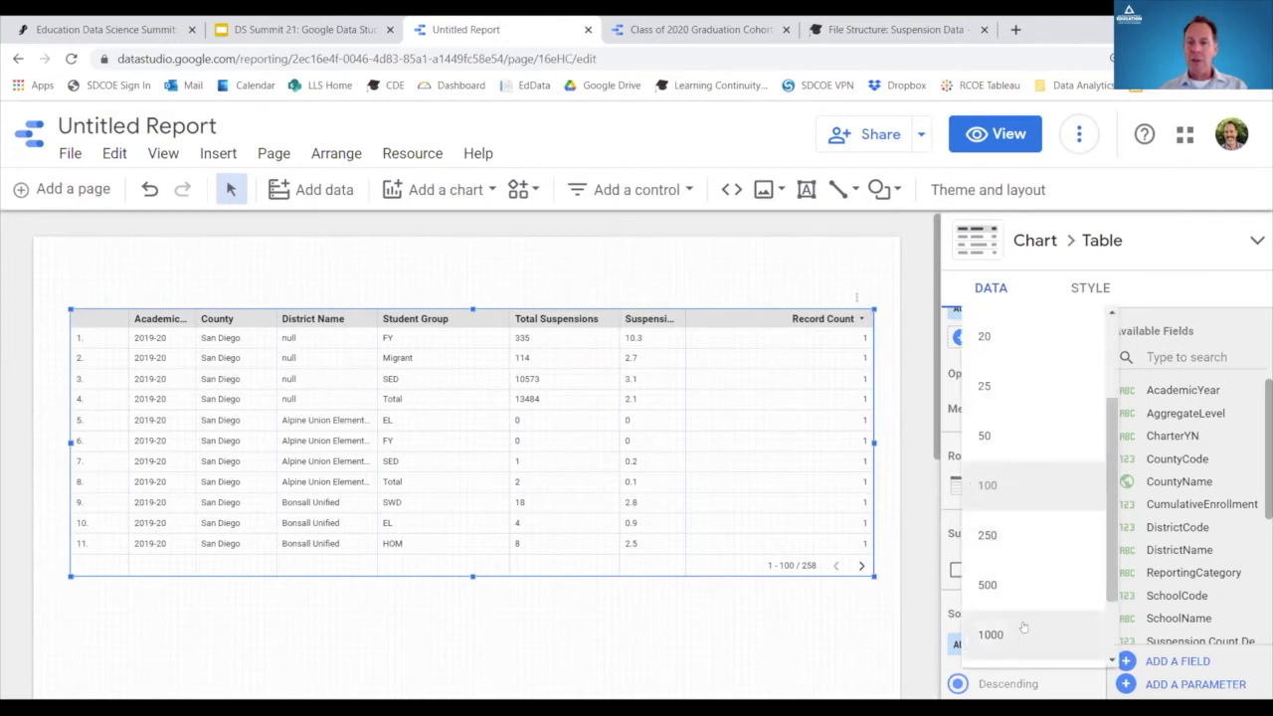
scroll(1023, 629, "down", 2)
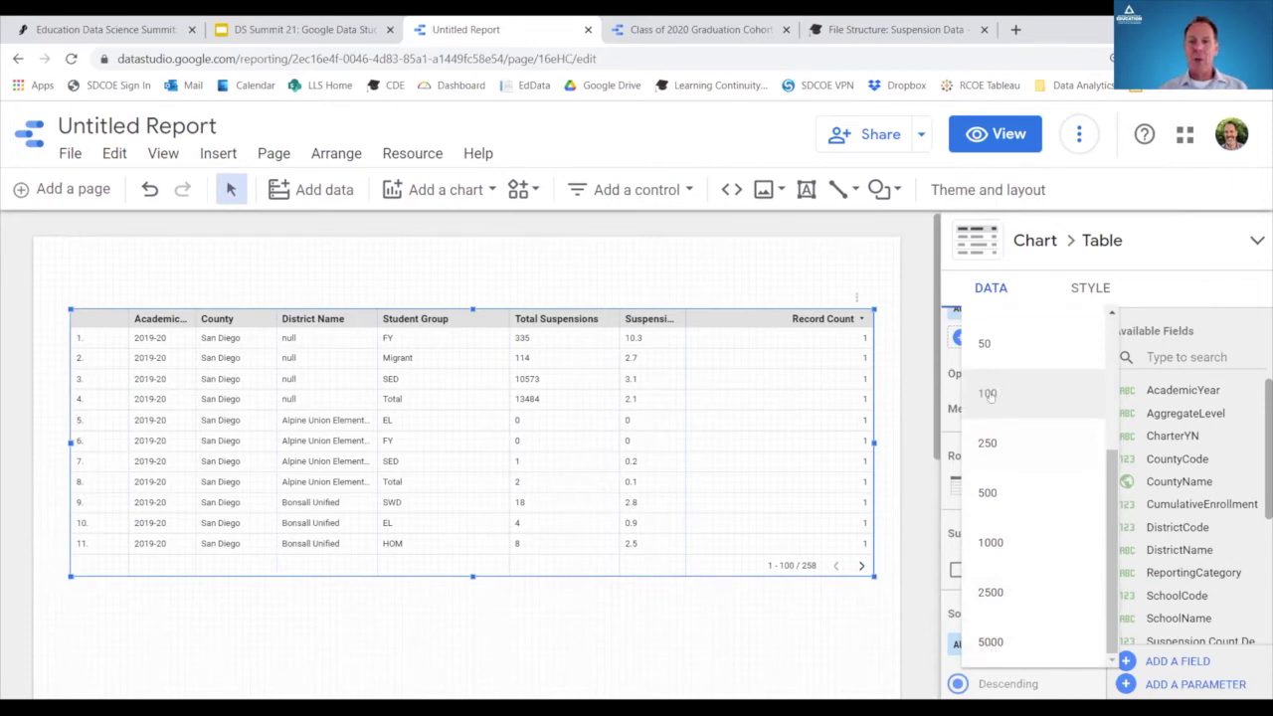
left_click(987, 444)
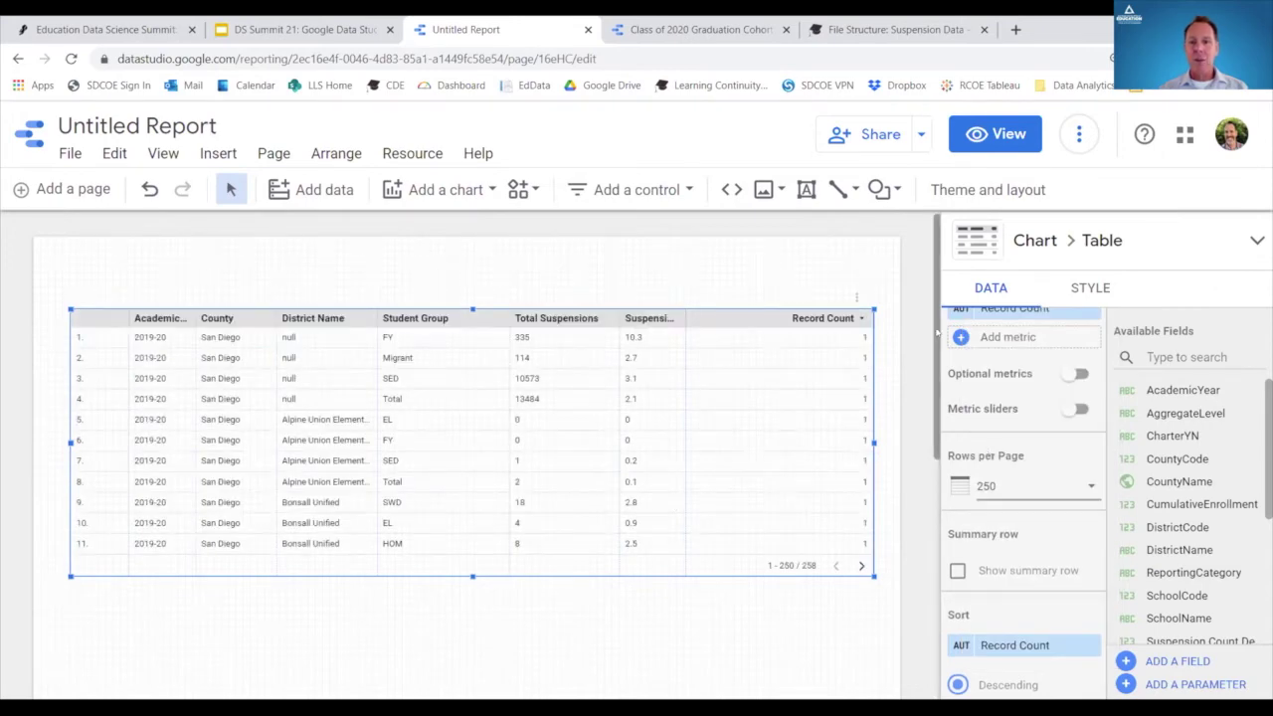
- Extend the table's lower edge to just above the bottom of the report page, making room for 24 rows
scroll(926, 384, "down", 1)
scroll(927, 384, "down", 2)
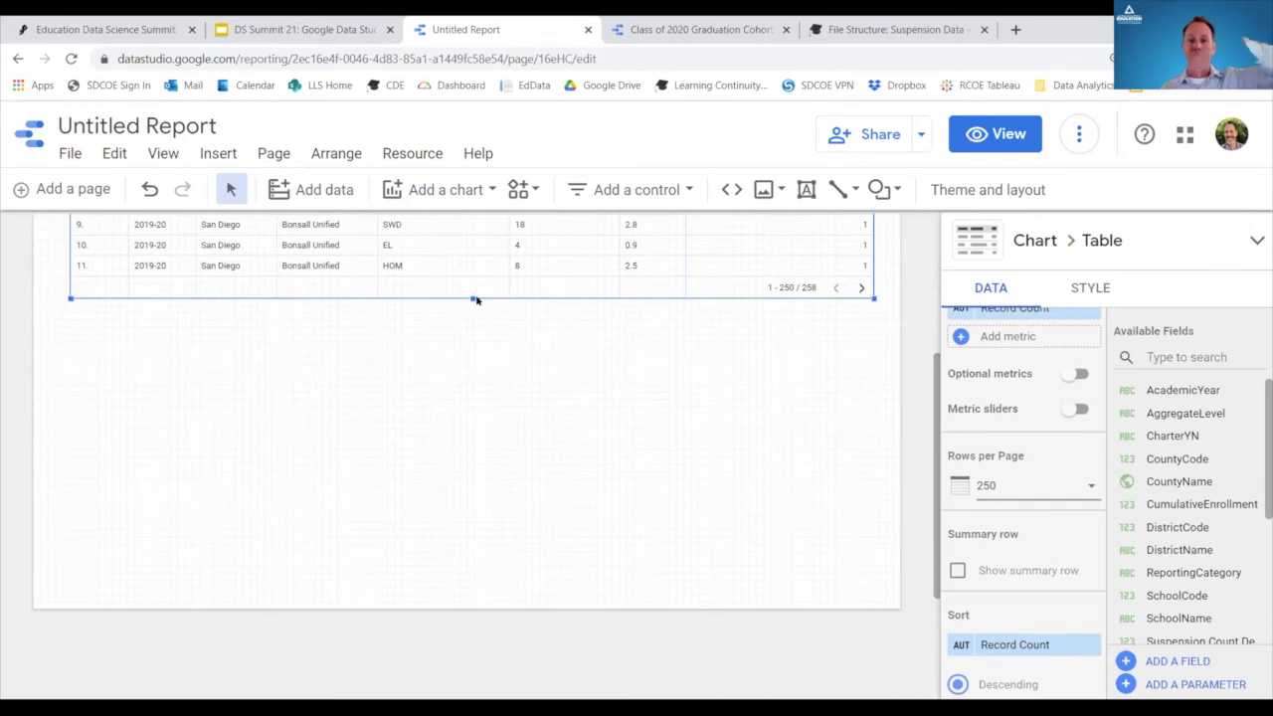
left_click_drag(476, 299, 534, 569)
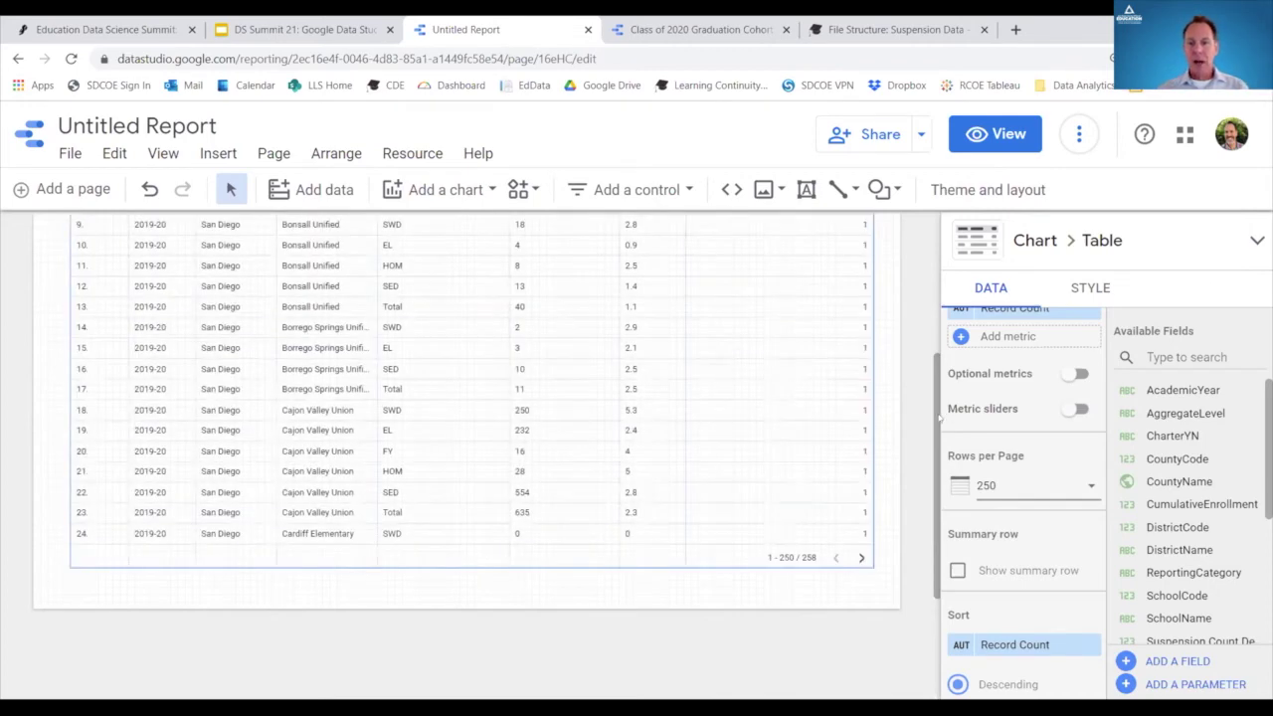
- Review the table's data settings, from dimensions and metric through rows per page, sorting, filter and interactions
scroll(792, 398, "up", 3)
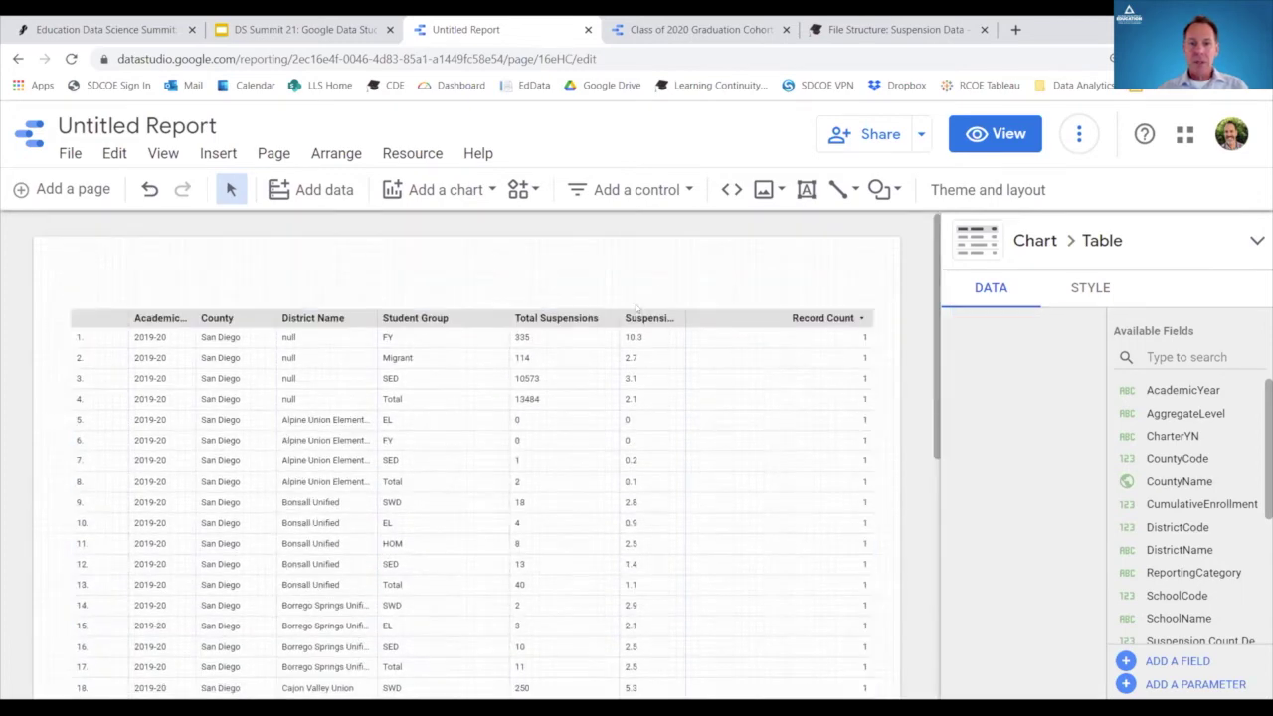
key("Escape")
left_click(643, 419)
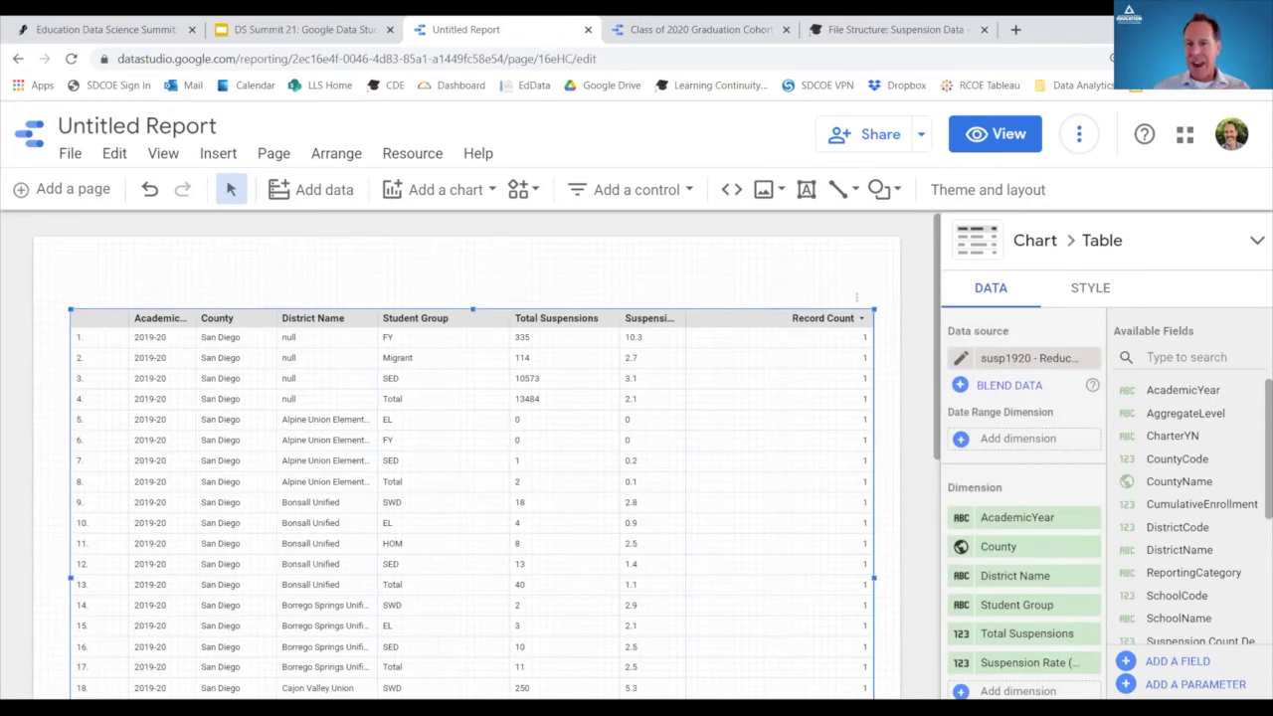
scroll(1068, 603, "down", 2)
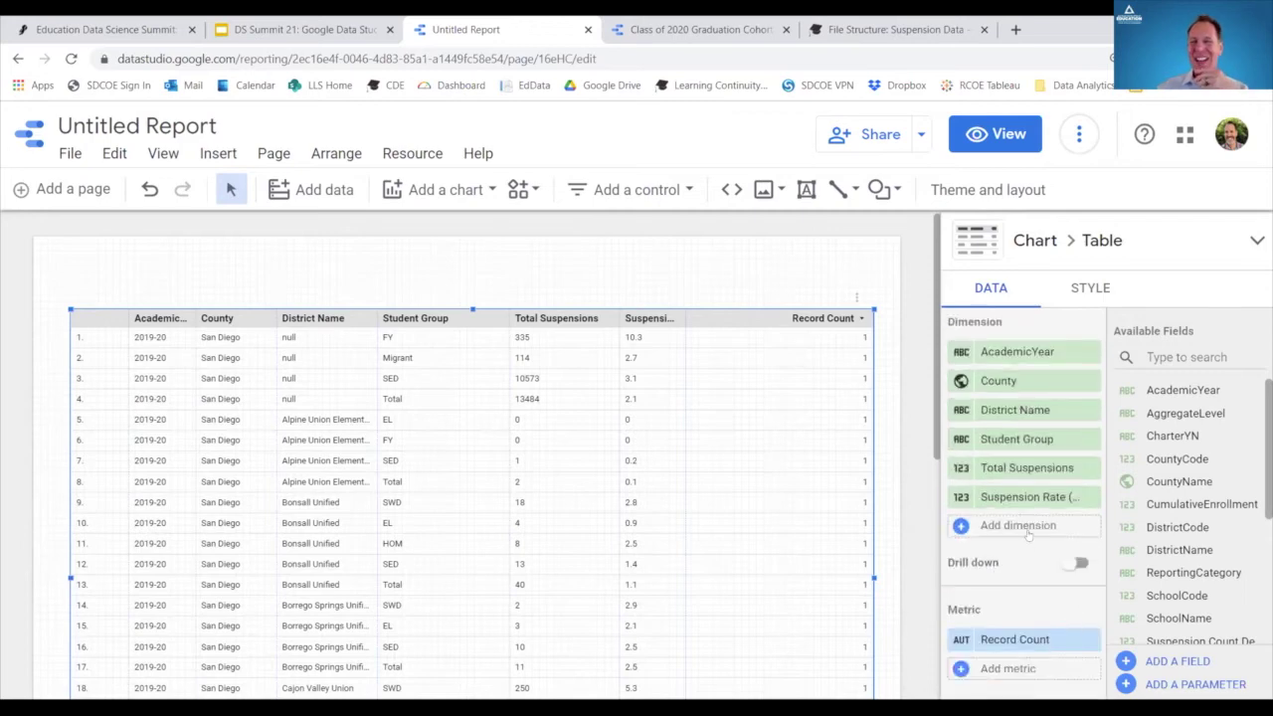
scroll(1030, 530, "down", 4)
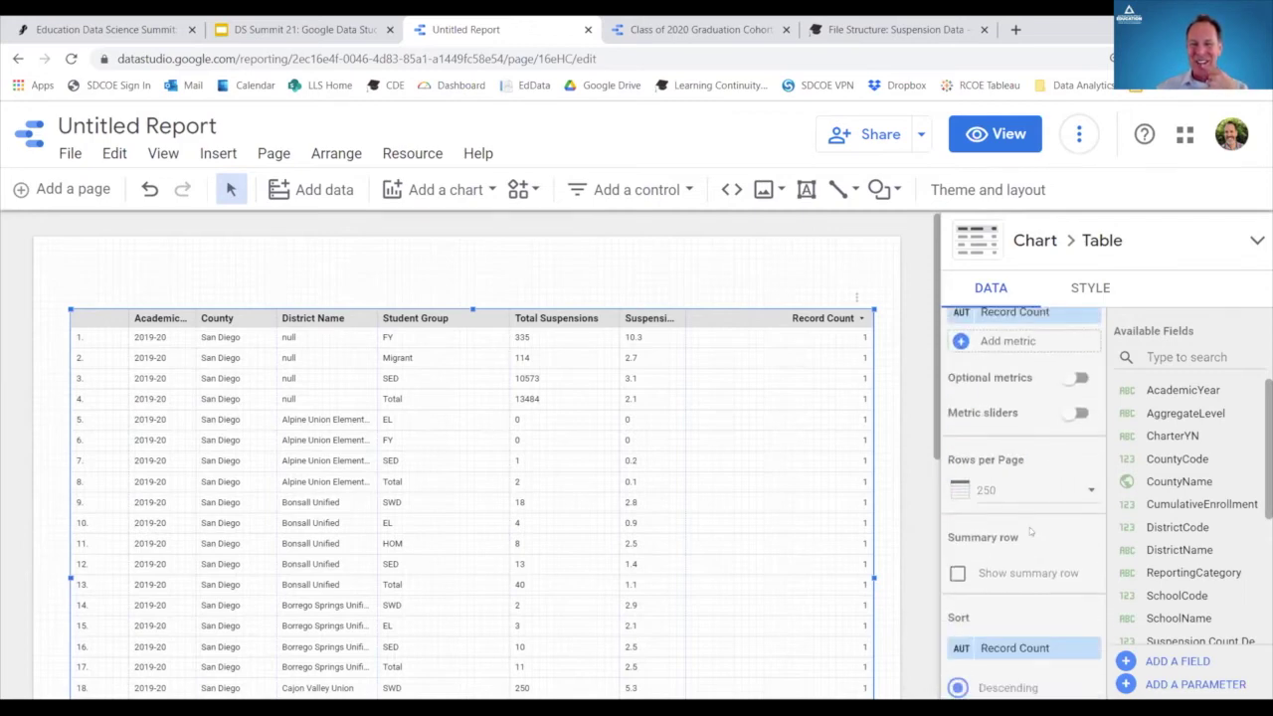
scroll(1025, 459, "down", 2)
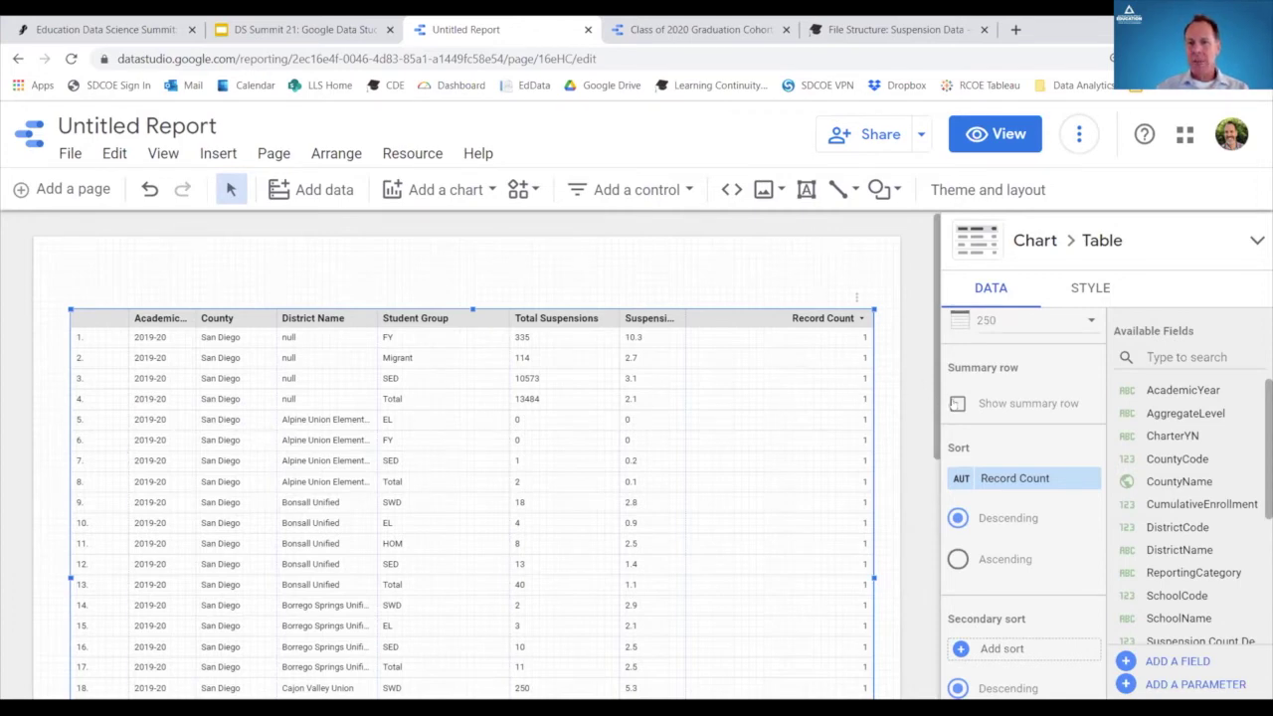
scroll(854, 416, "down", 1)
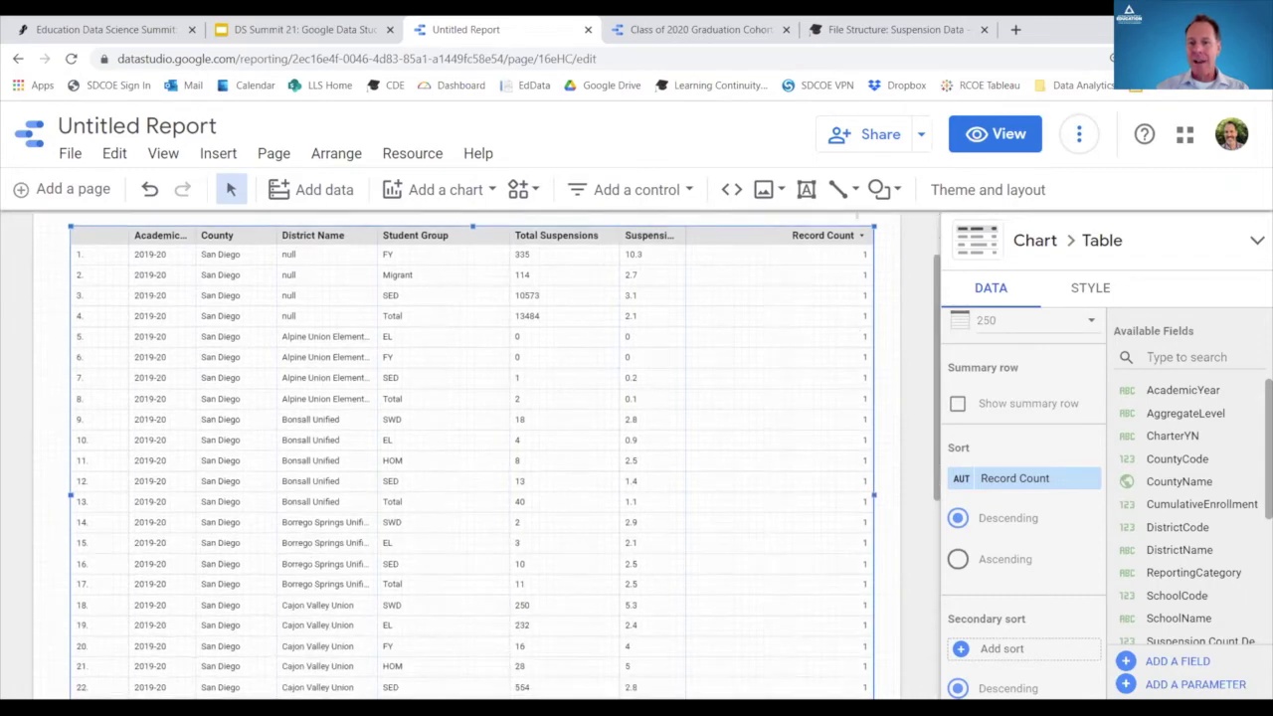
scroll(1054, 517, "down", 3)
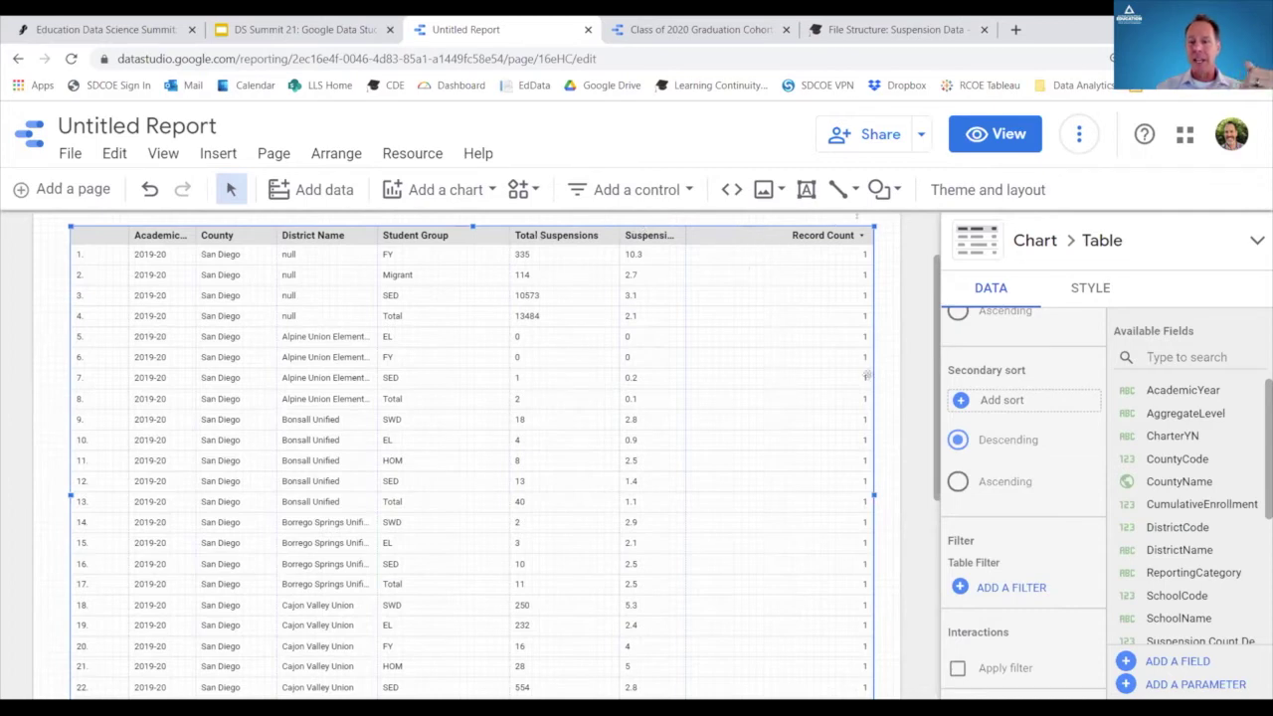
scroll(995, 423, "down", 3)
scroll(1002, 416, "down", 1)
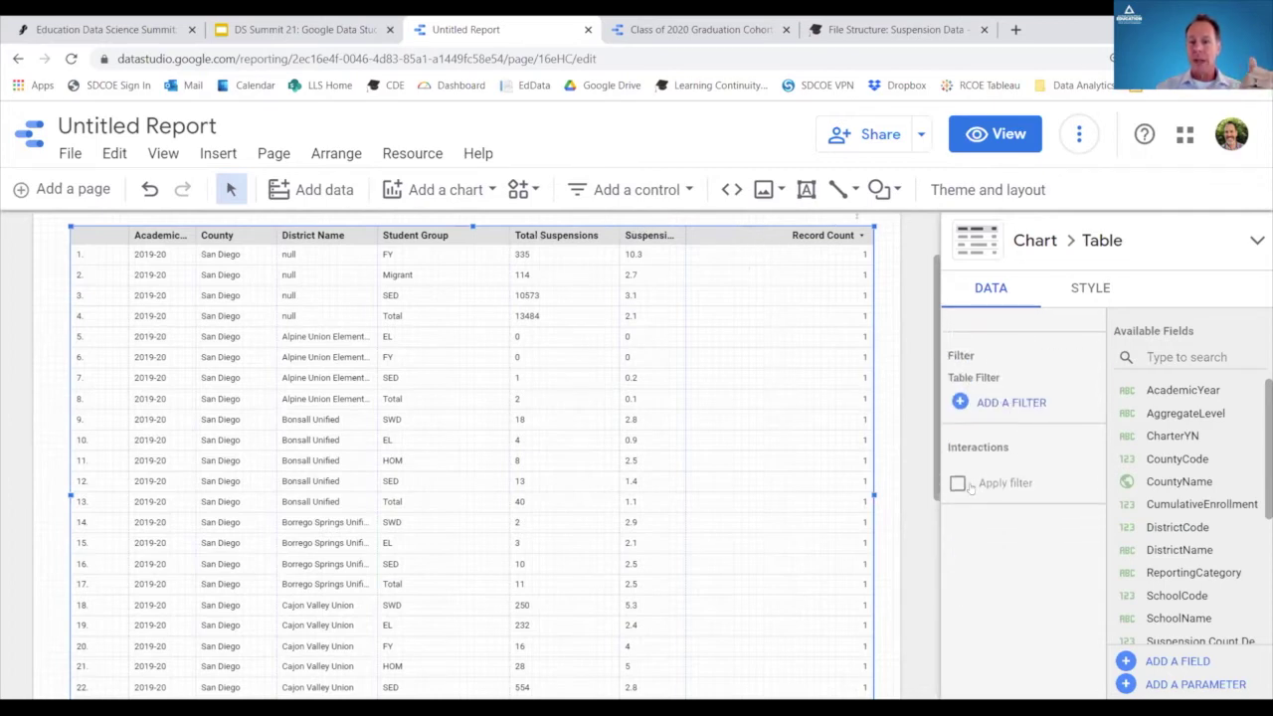
scroll(908, 454, "up", 2)
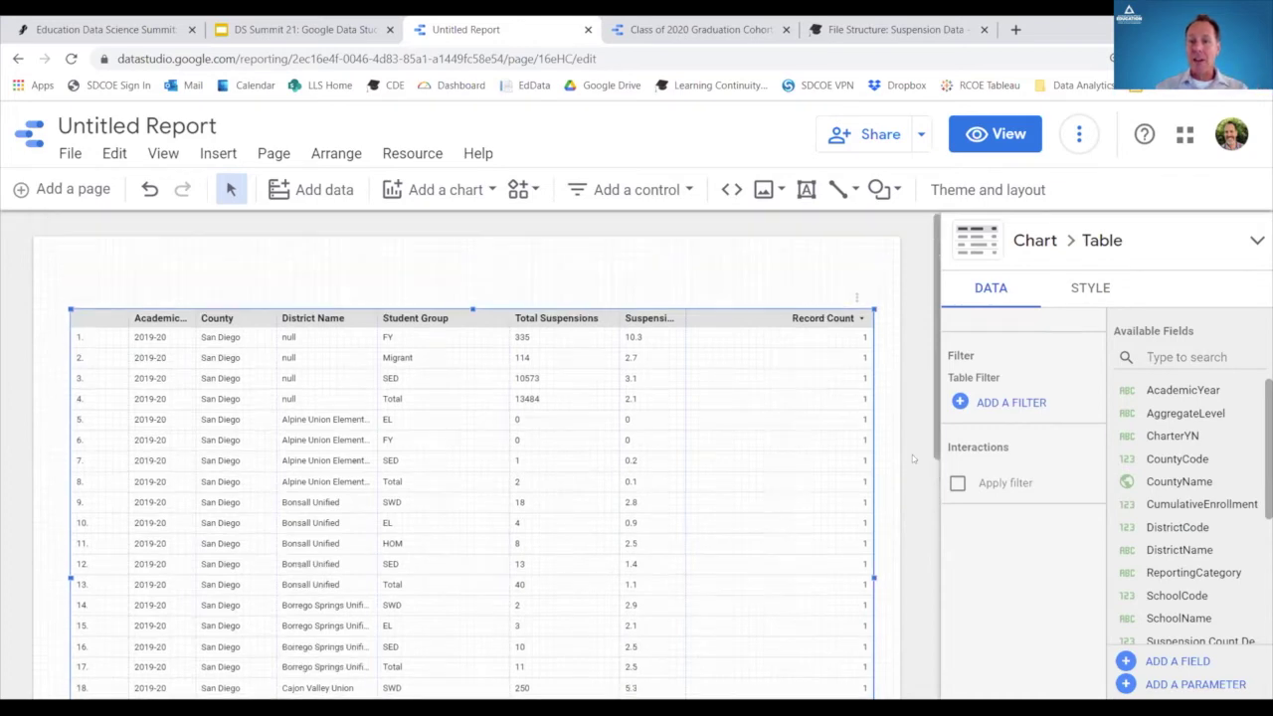
scroll(1062, 400, "up", 8)
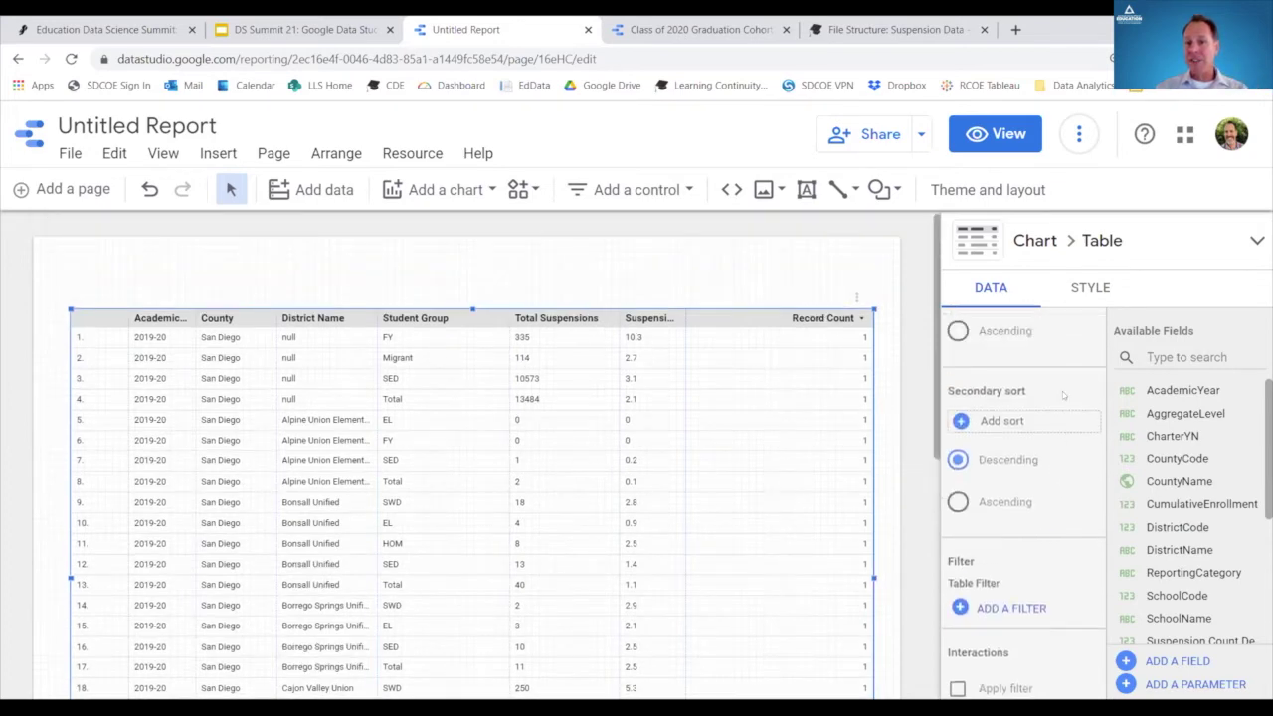
scroll(1062, 399, "up", 6)
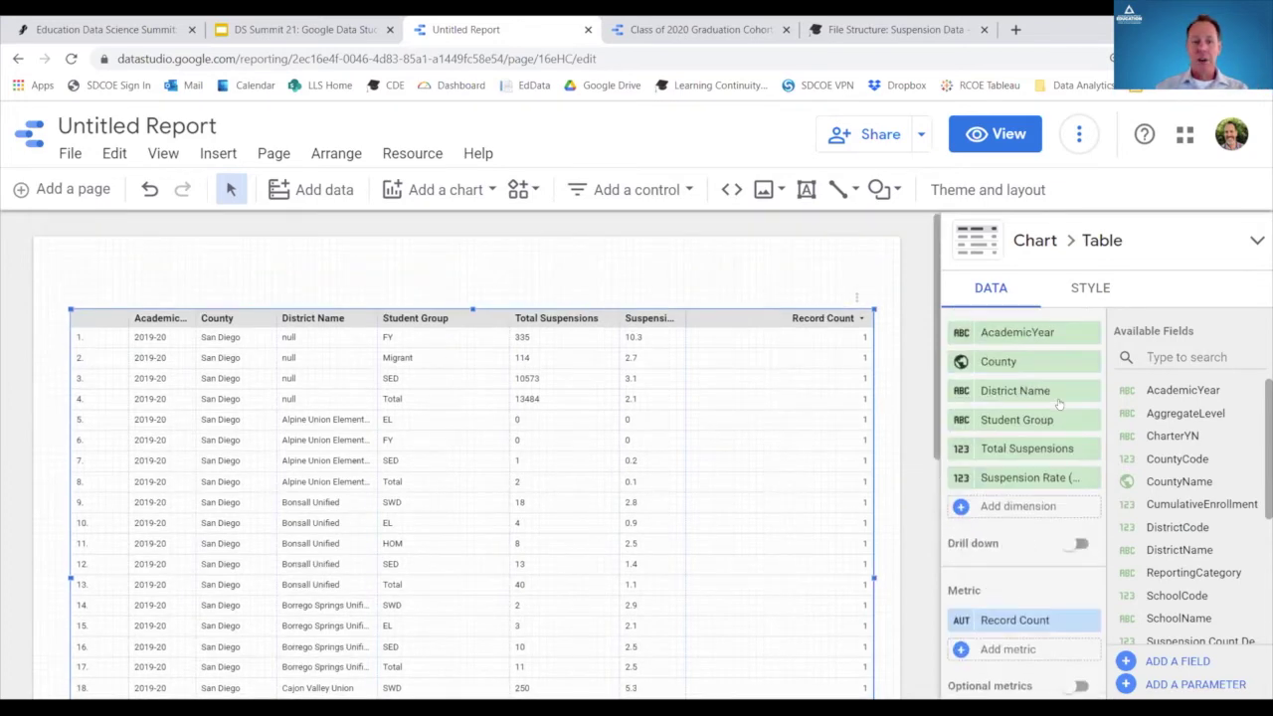
scroll(1062, 402, "down", 2)
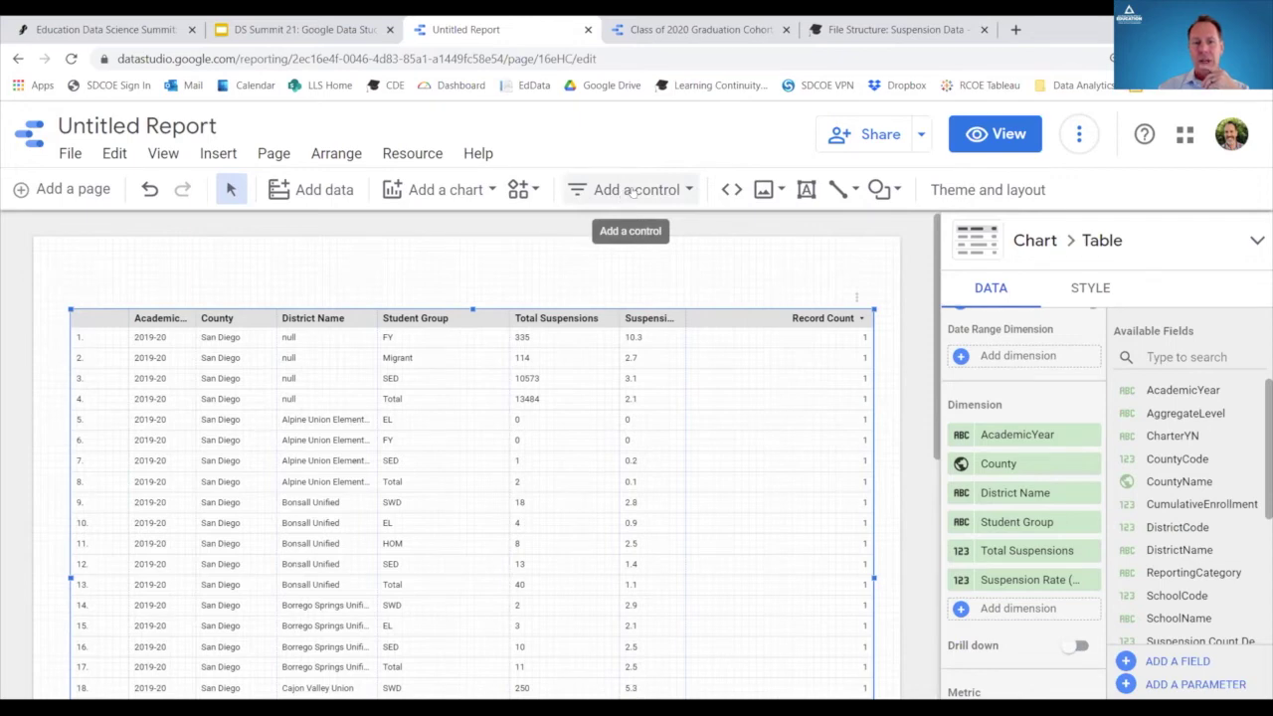
- Place a drop-down list control above the left end of the table and set its control field to DistrictName
left_click(689, 190)
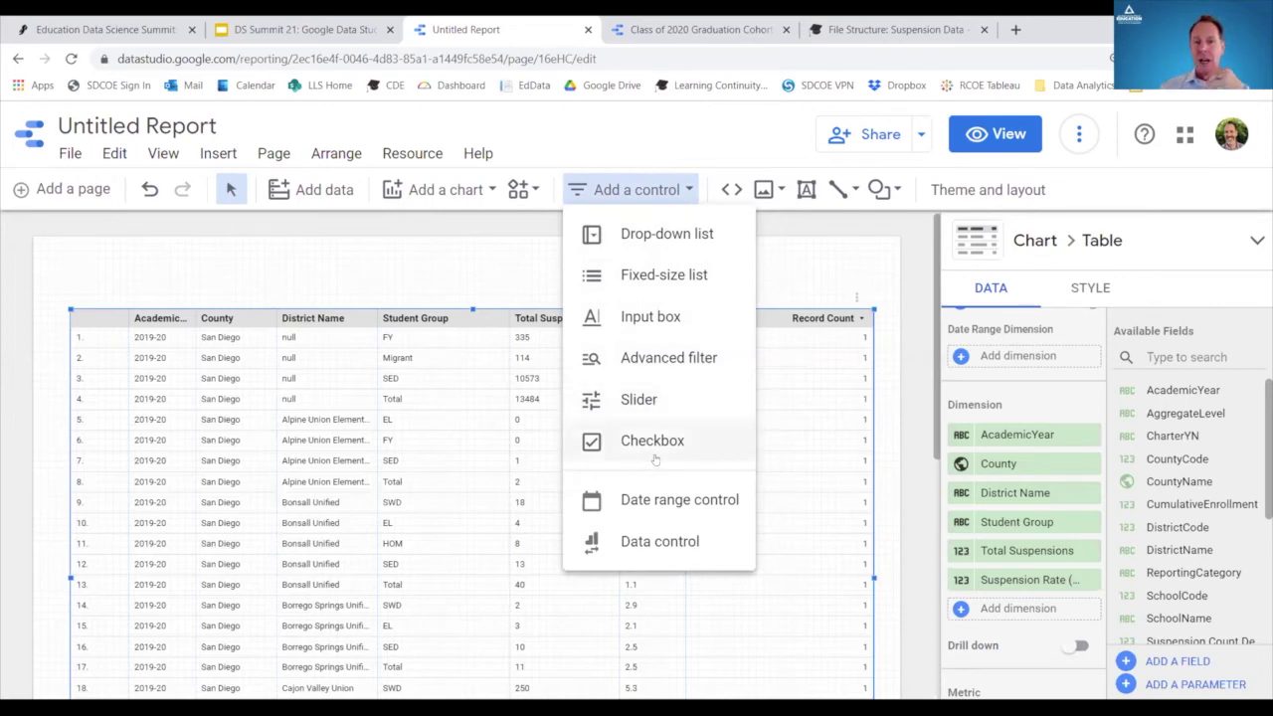
left_click(672, 234)
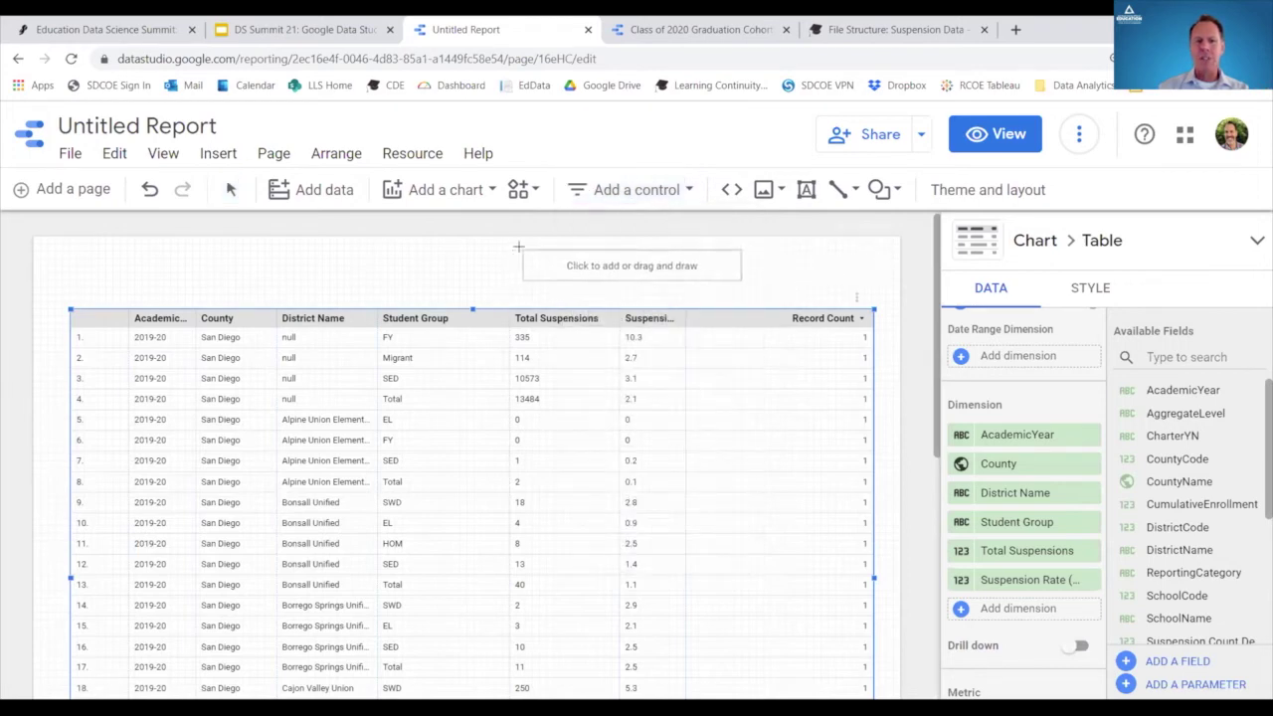
left_click(68, 245)
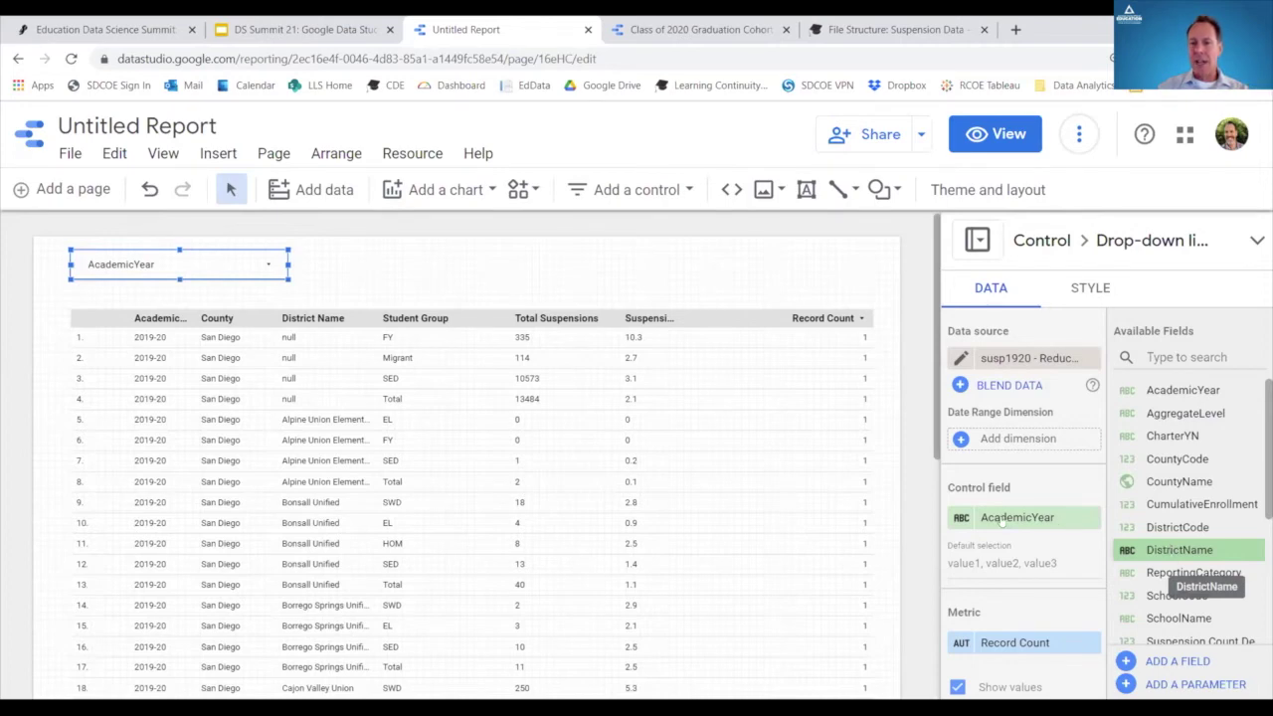
left_click_drag(1180, 550, 1003, 521)
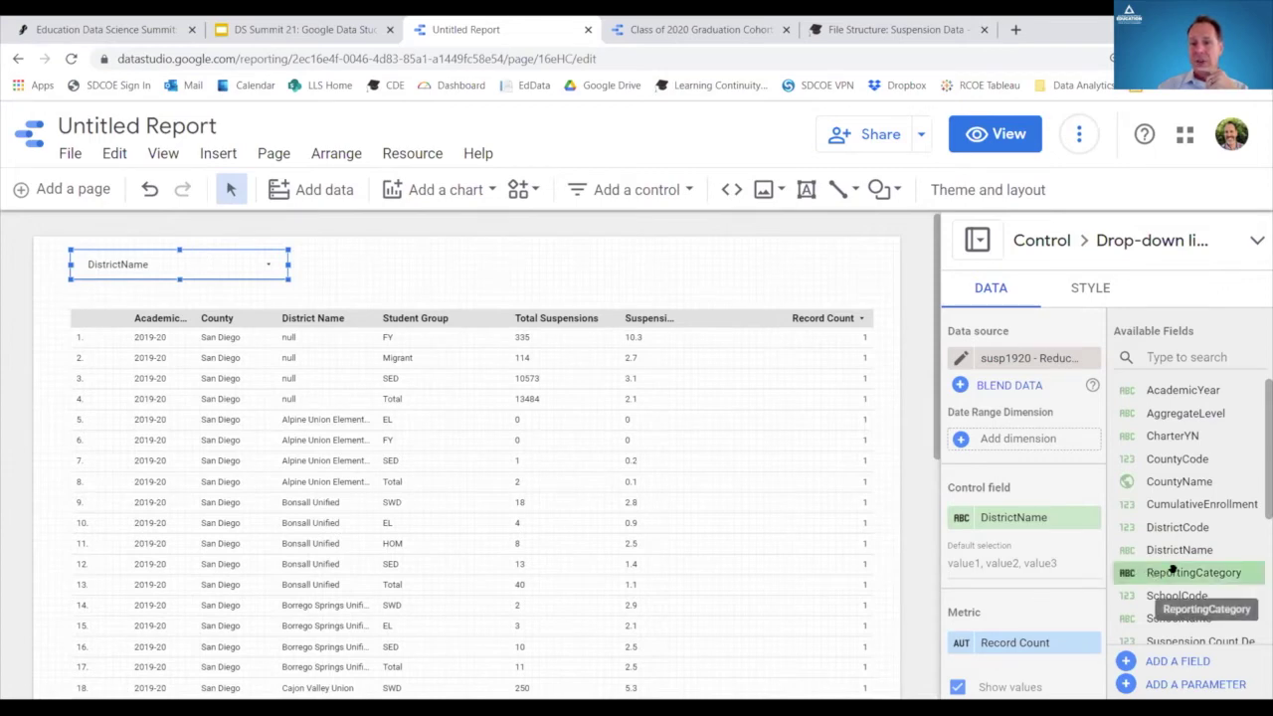
- Place a second drop-down list control beside the DistrictName one and set its control field to ReportingCategory
left_click(685, 191)
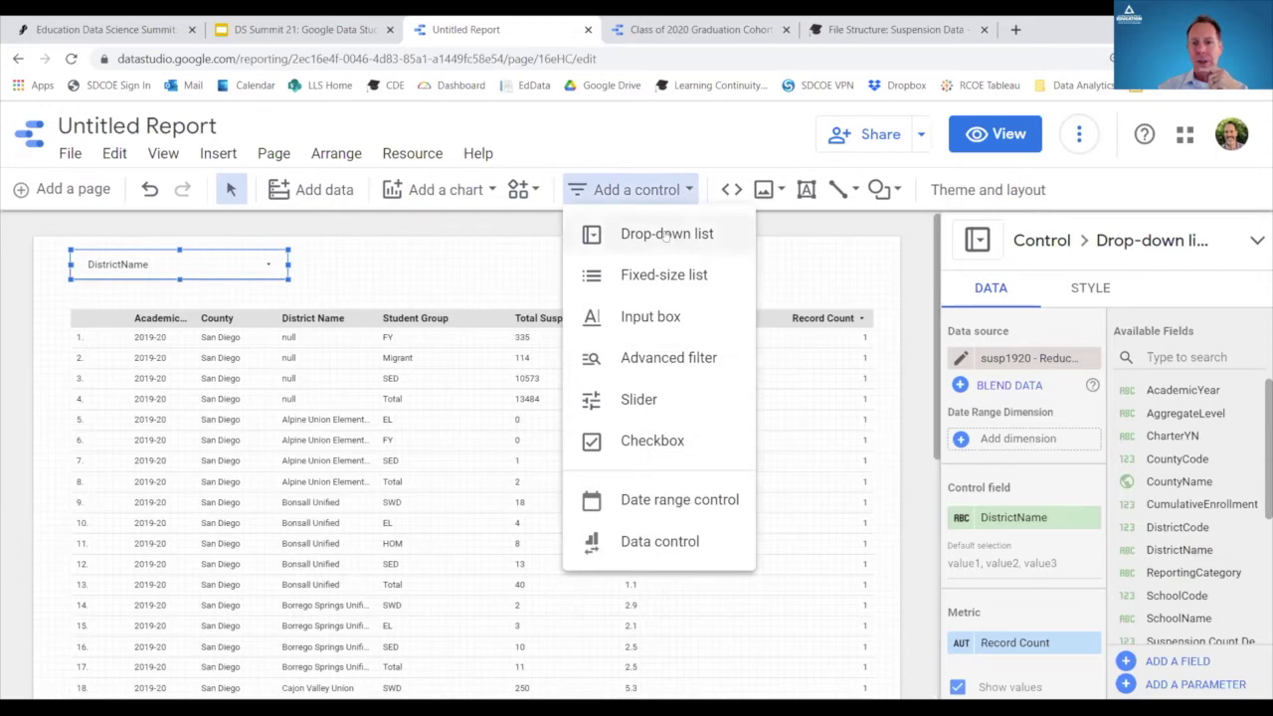
left_click(665, 232)
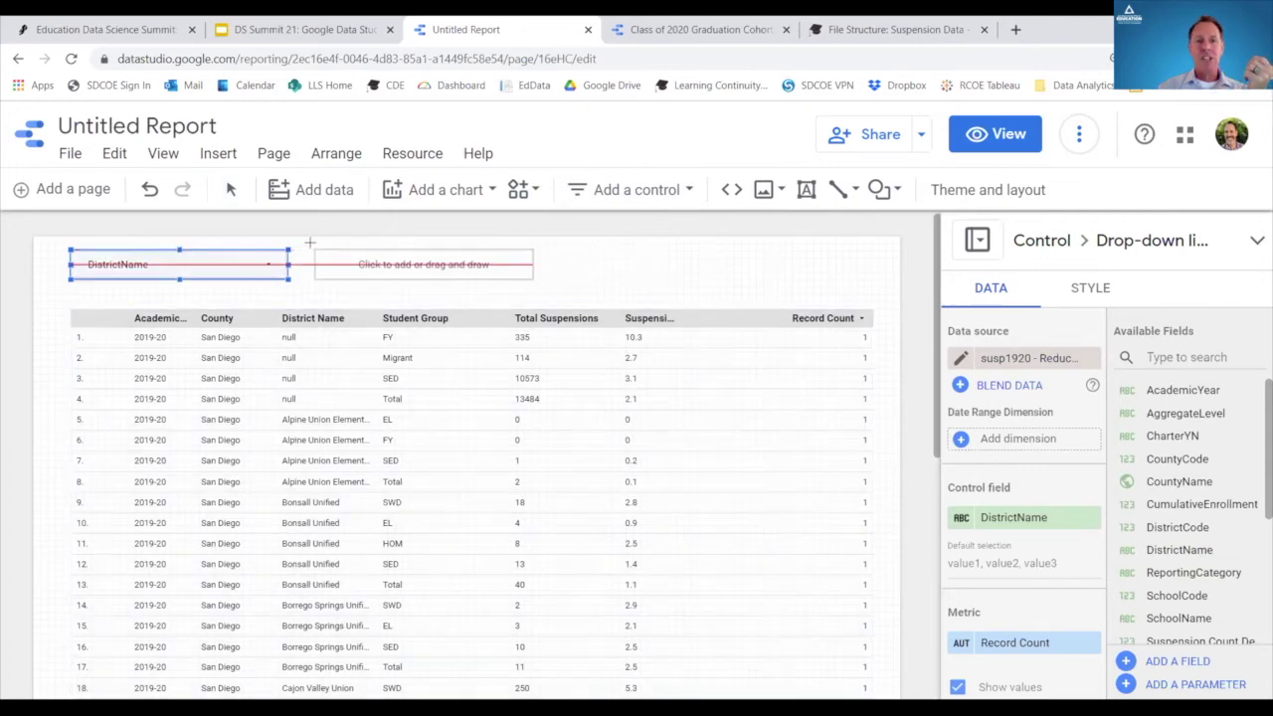
left_click(312, 242)
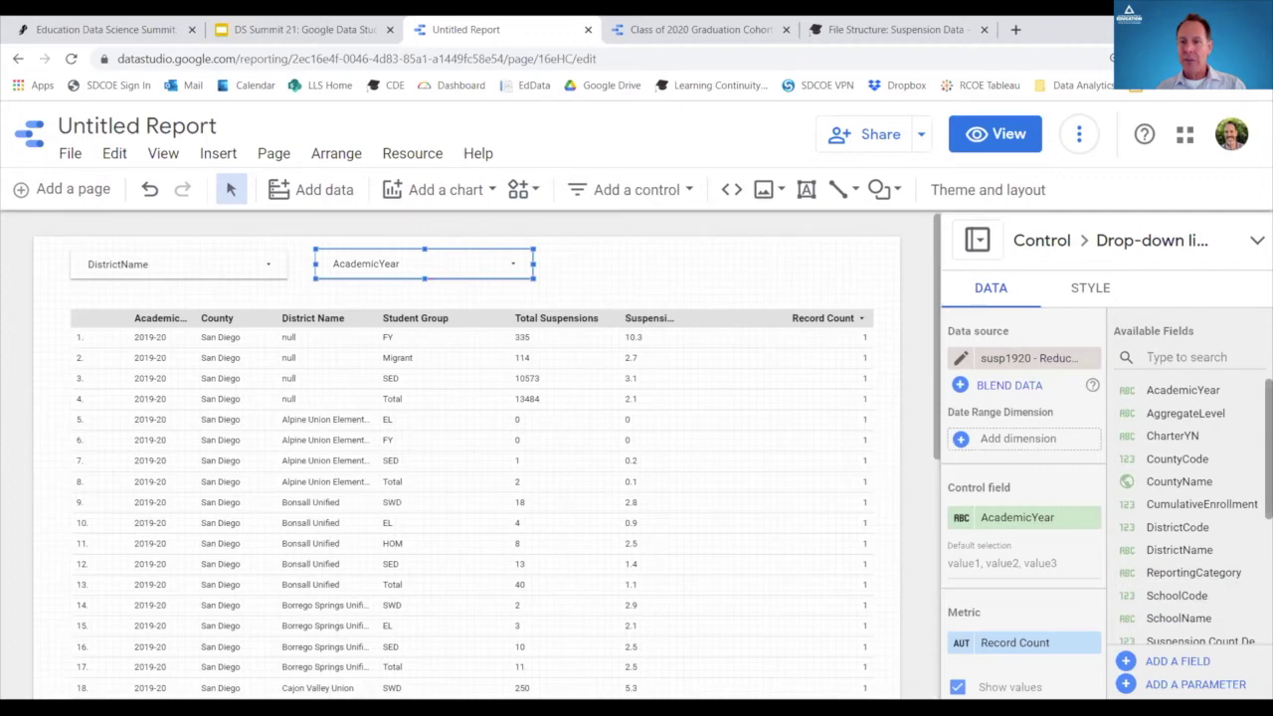
scroll(1230, 527, "down", 2)
scroll(1230, 527, "up", 1)
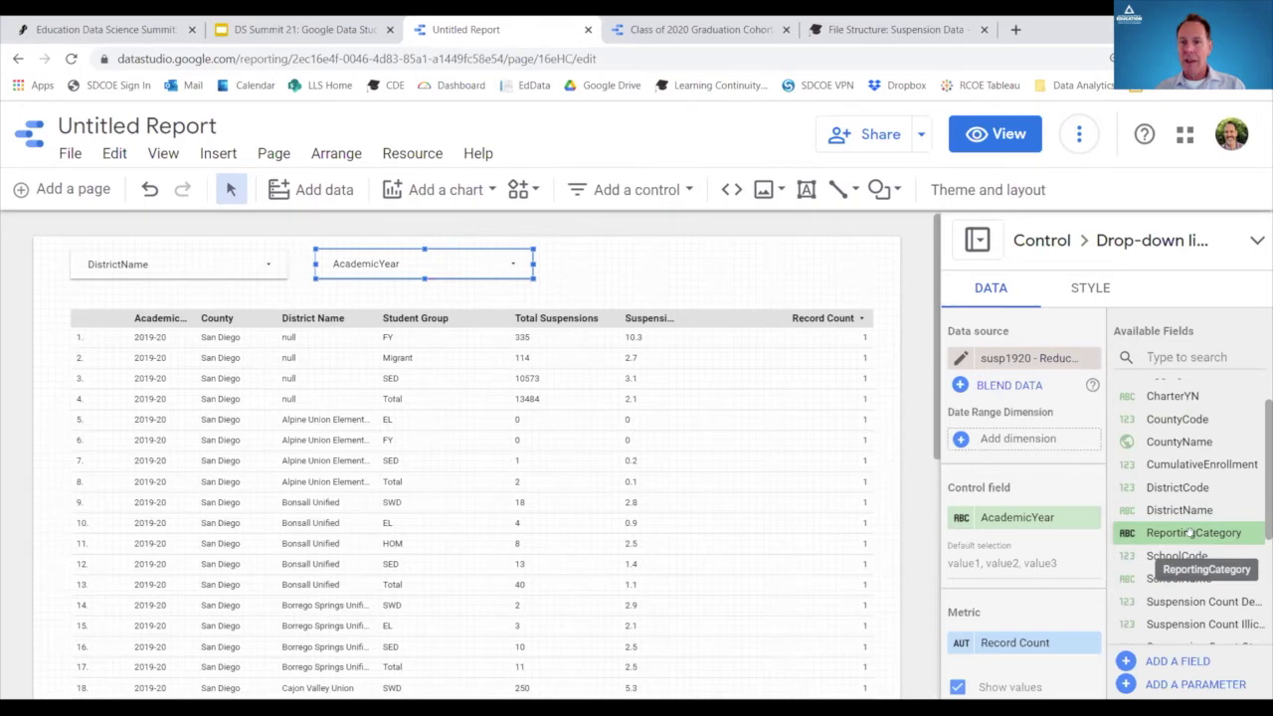
left_click_drag(1034, 520, 1029, 521)
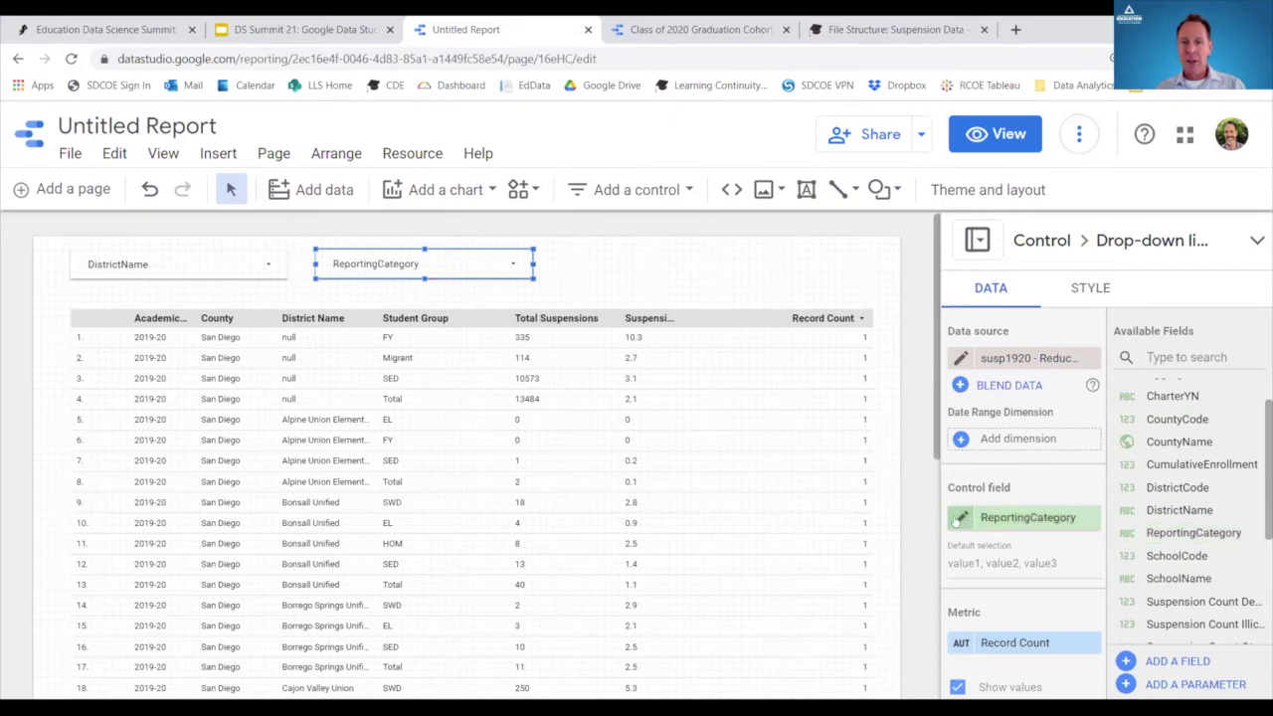
- Rename the second drop-down's ReportingCategory control field as Student Group
left_click(958, 518)
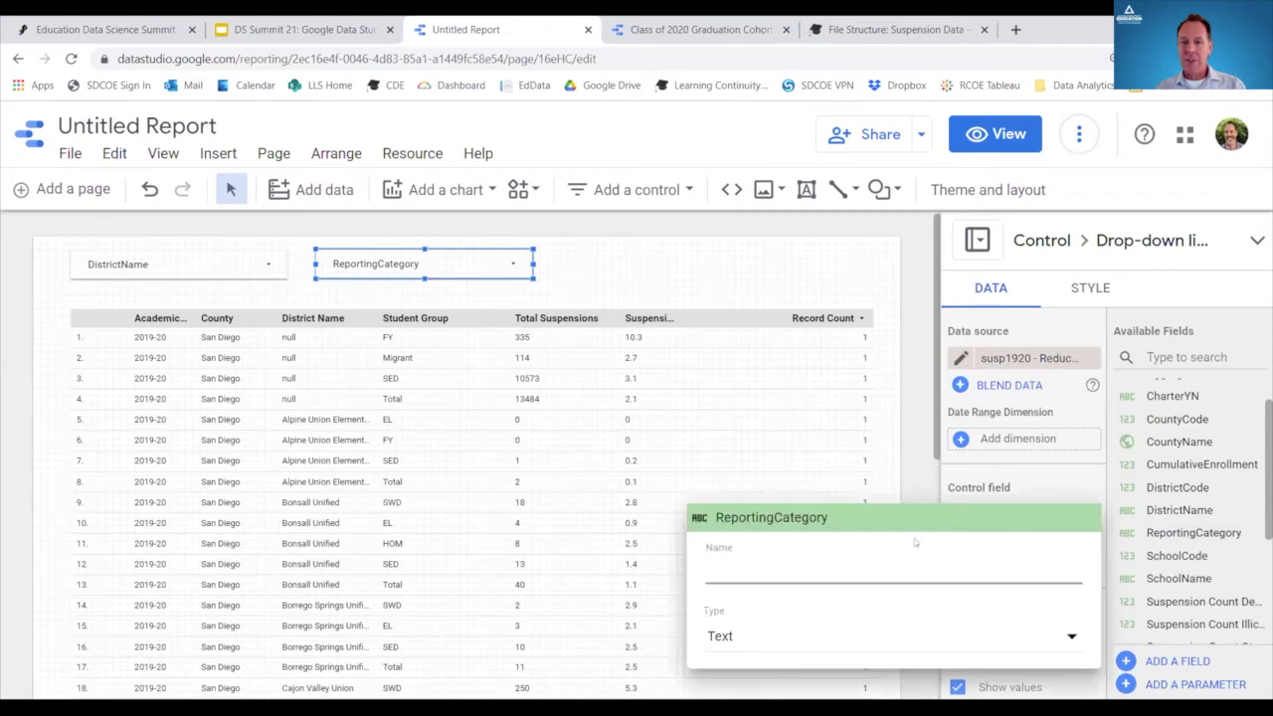
type("Stu")
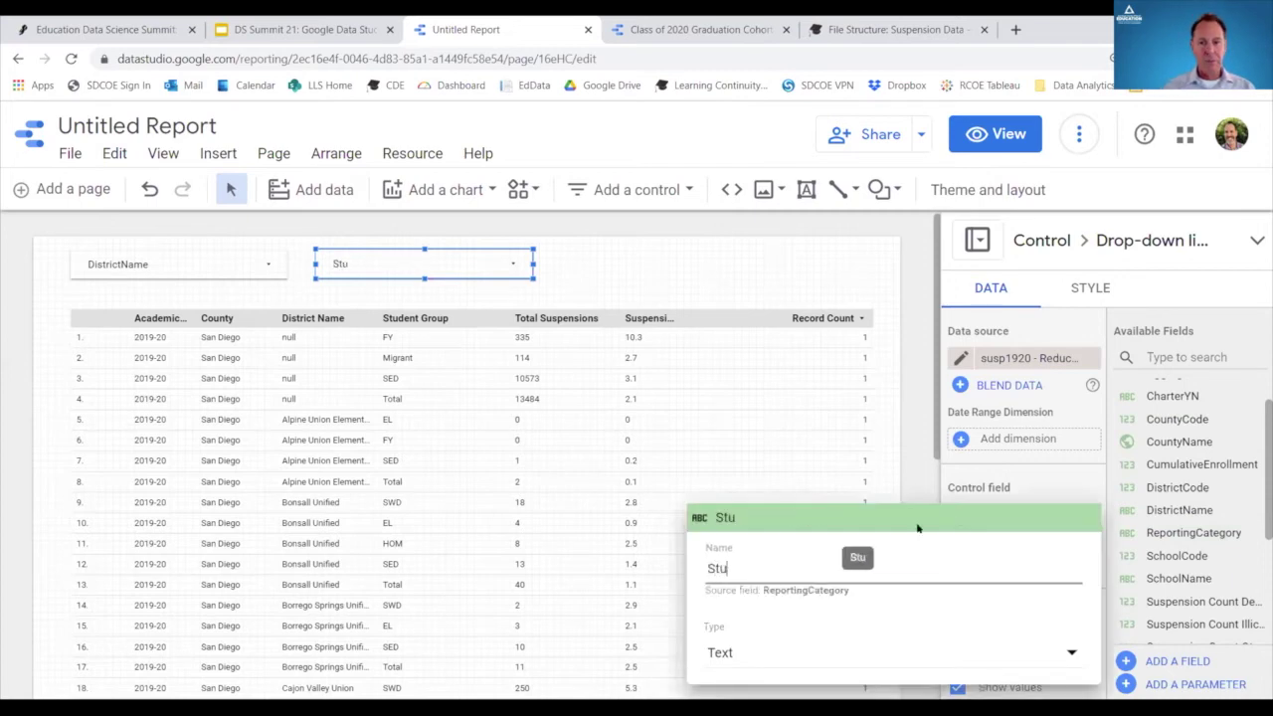
type("dent Group")
key("BackSpace")
key("BackSpace")
key("BackSpace")
type("oup")
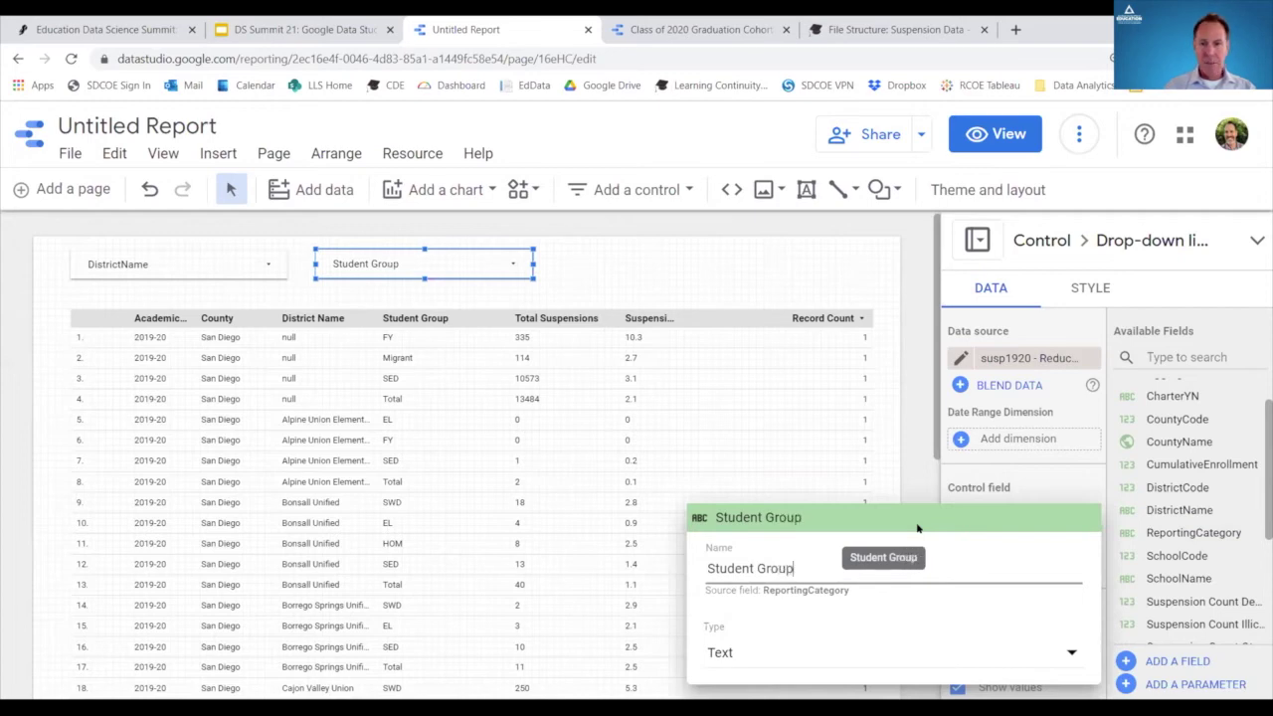
key("Return")
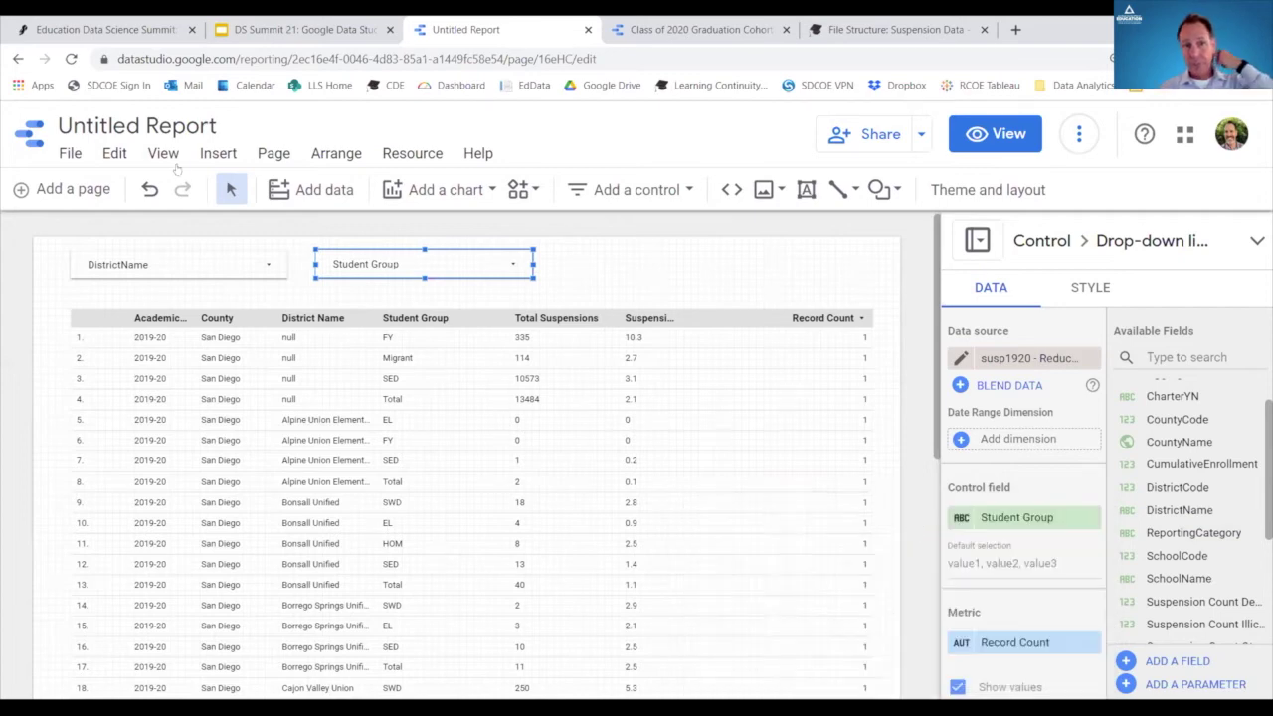
- Switch the report to view mode and filter the table by district to show only Oceanside Unified
left_click(648, 317)
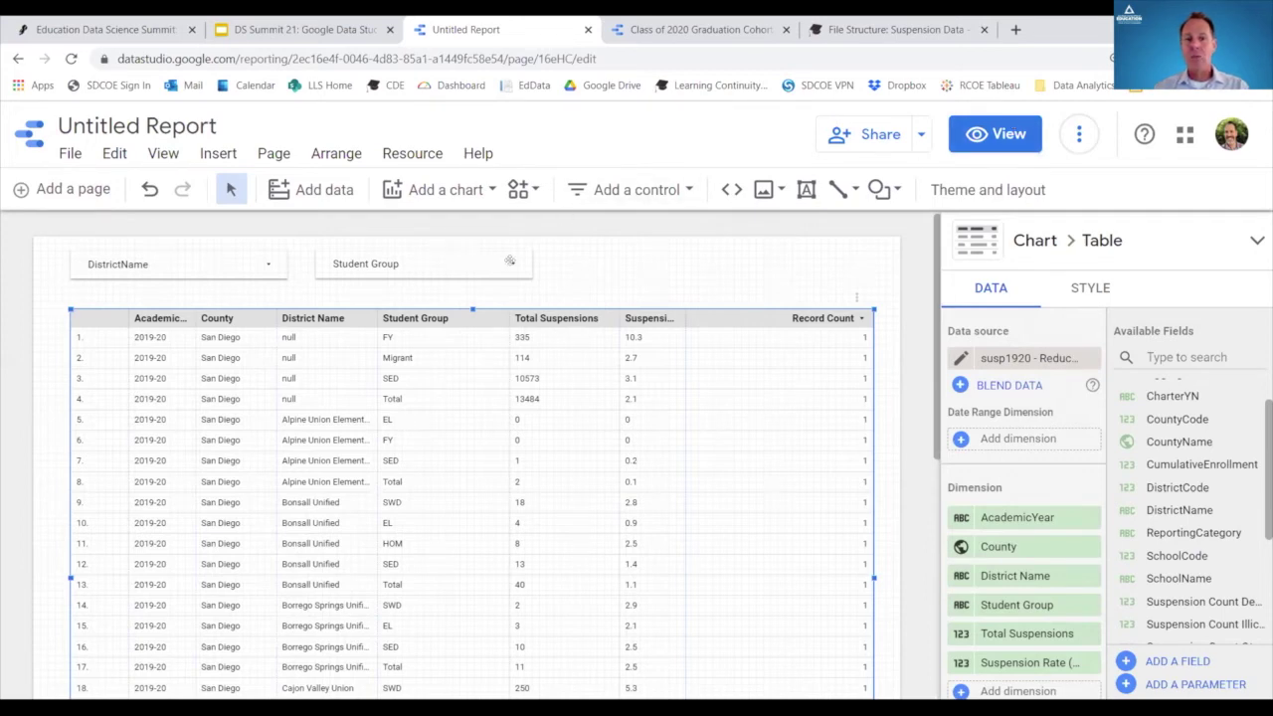
left_click(999, 133)
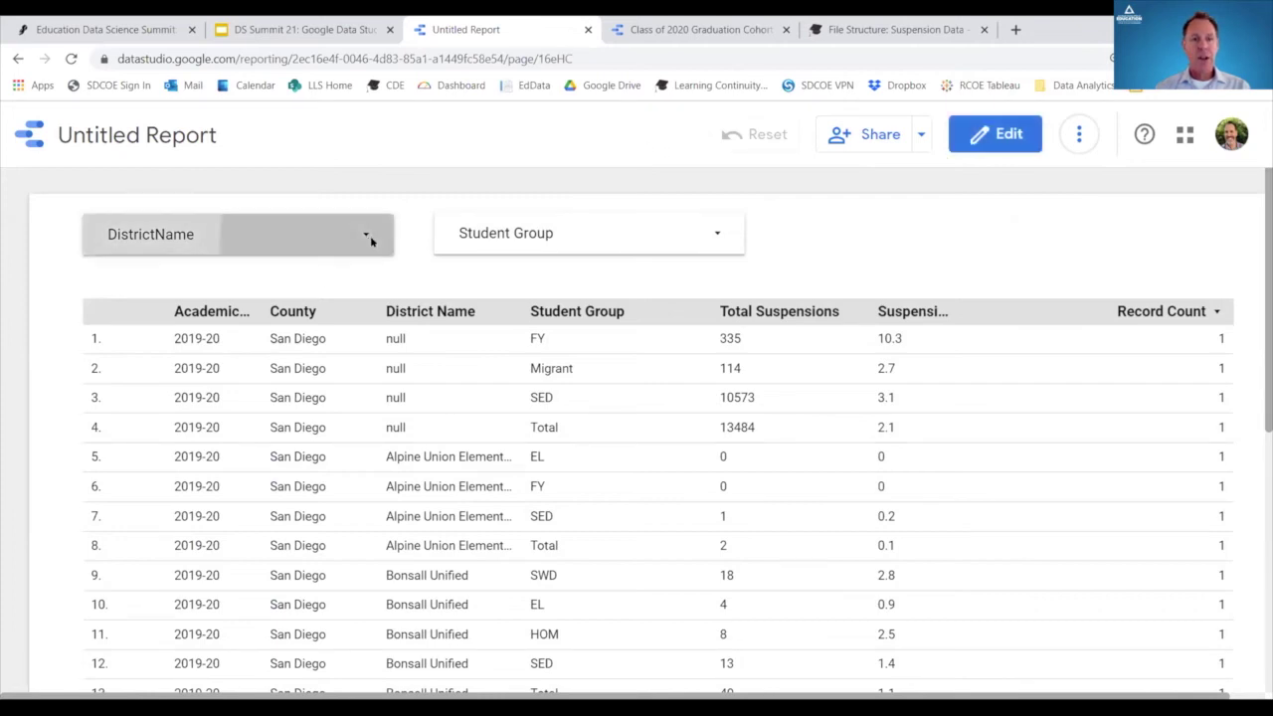
left_click(370, 239)
scroll(204, 401, "down", 1)
scroll(205, 402, "down", 5)
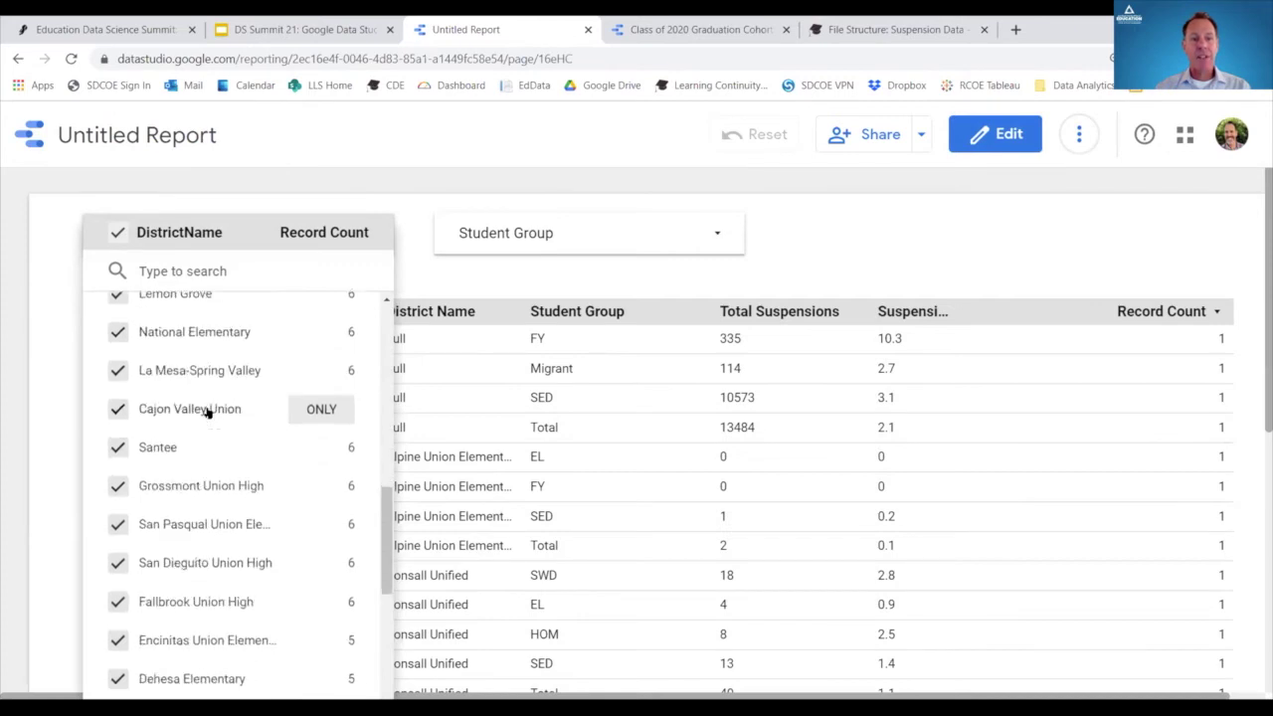
scroll(207, 413, "up", 4)
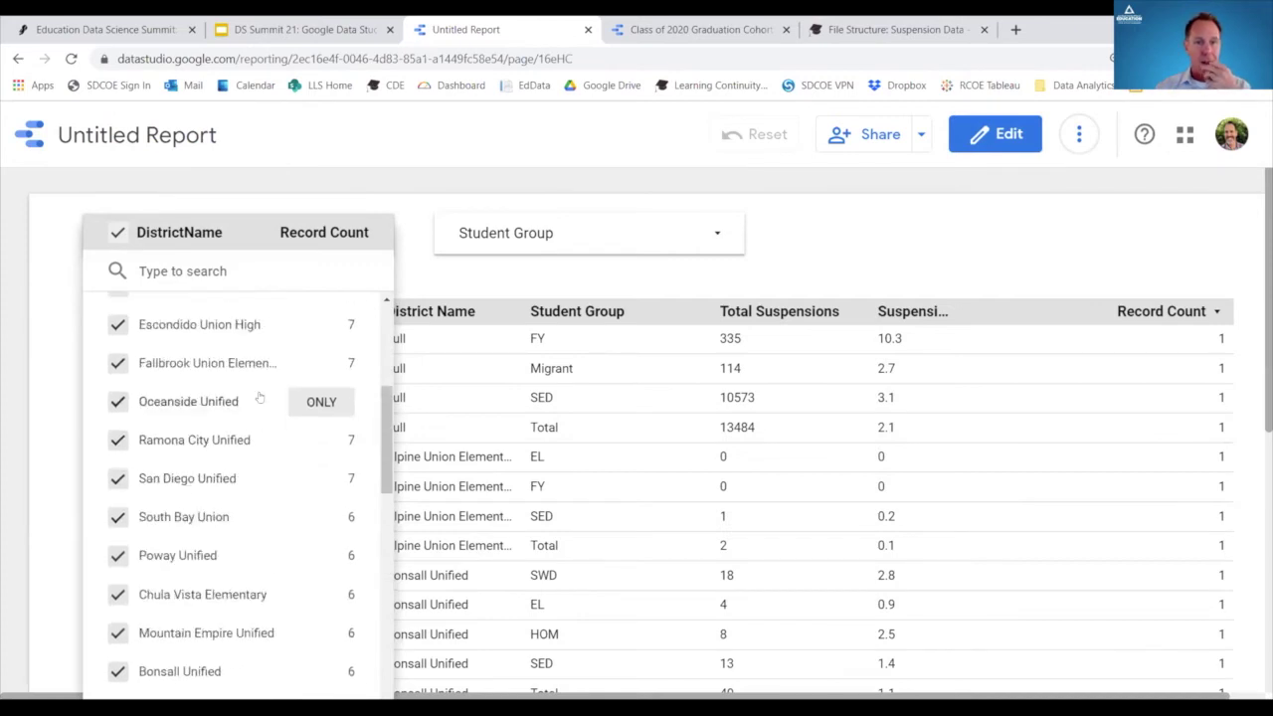
left_click(318, 402)
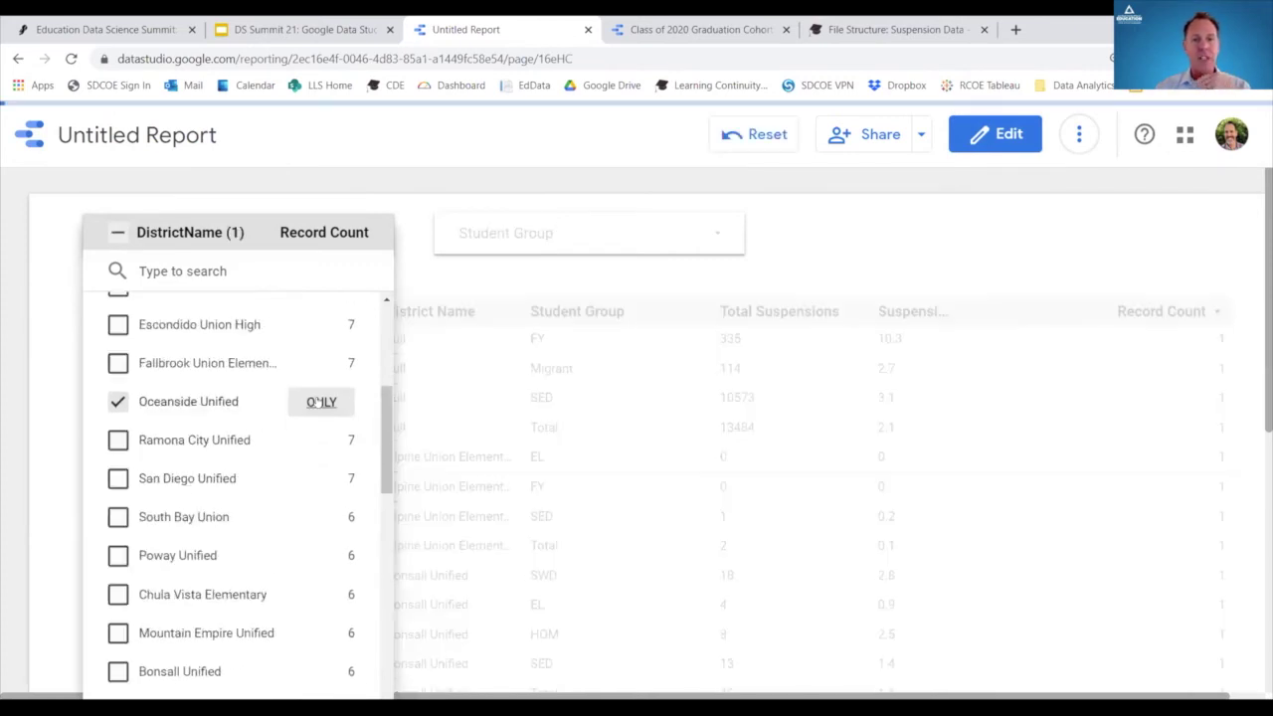
left_click(628, 589)
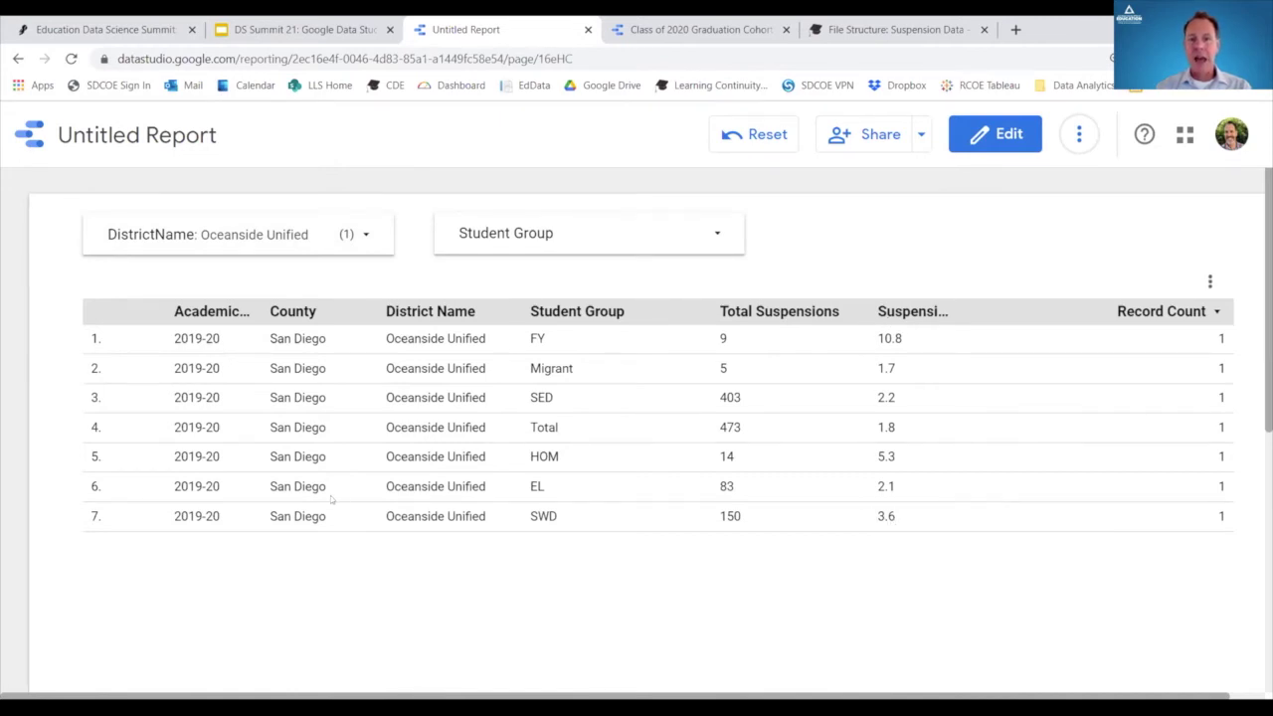
- Clear the Oceanside Unified selection from the DistrictName filter
left_click(364, 233)
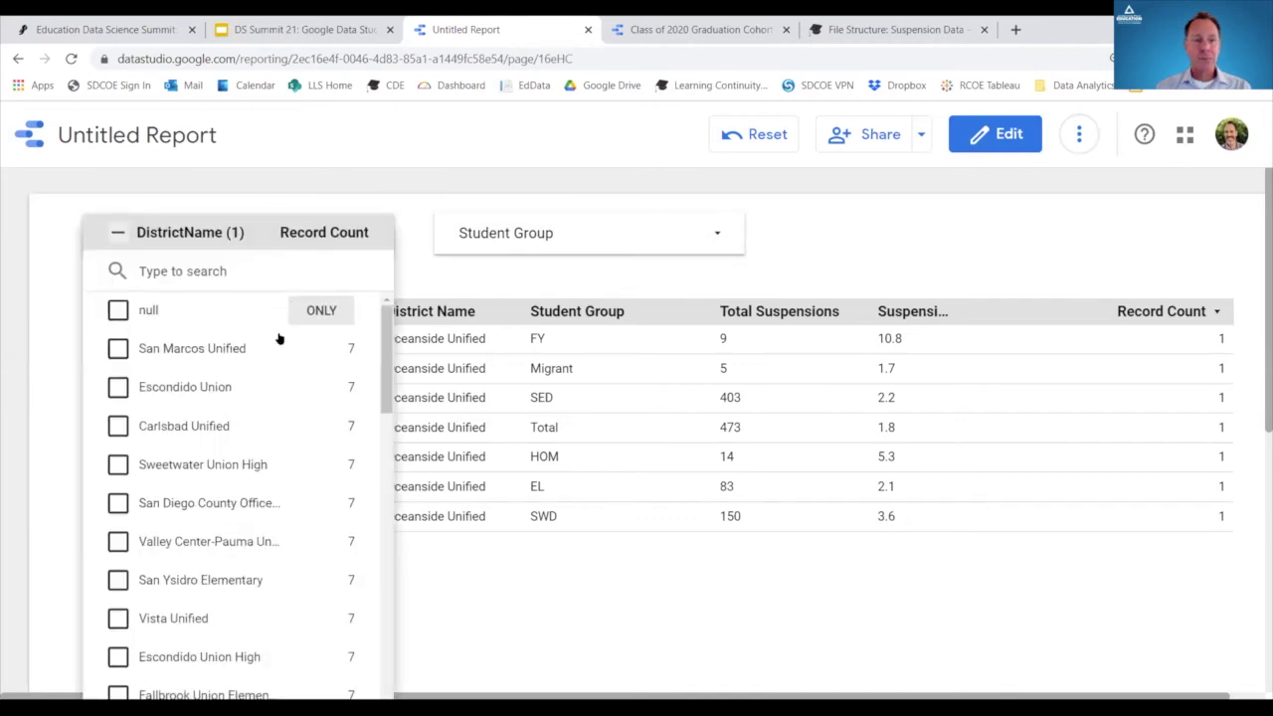
scroll(278, 338, "down", 3)
left_click(117, 484)
left_click(1117, 488)
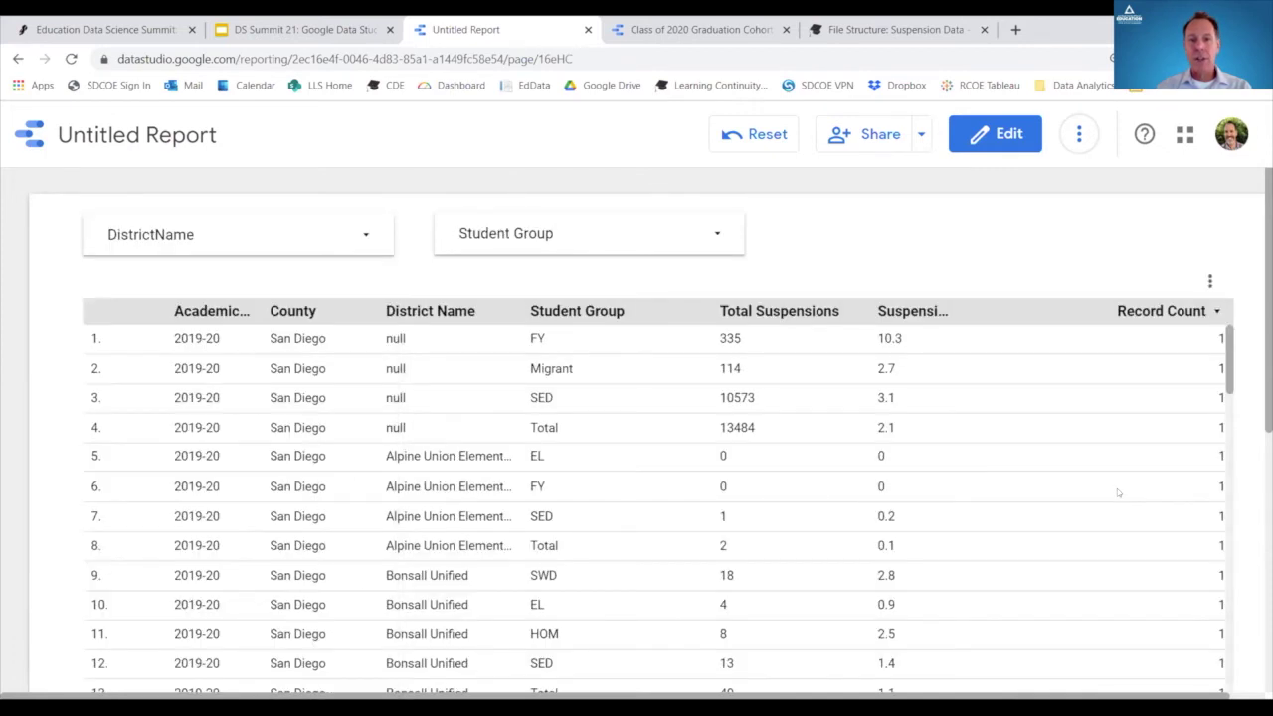
- Filter the table by student group to show only SWD
left_click(717, 230)
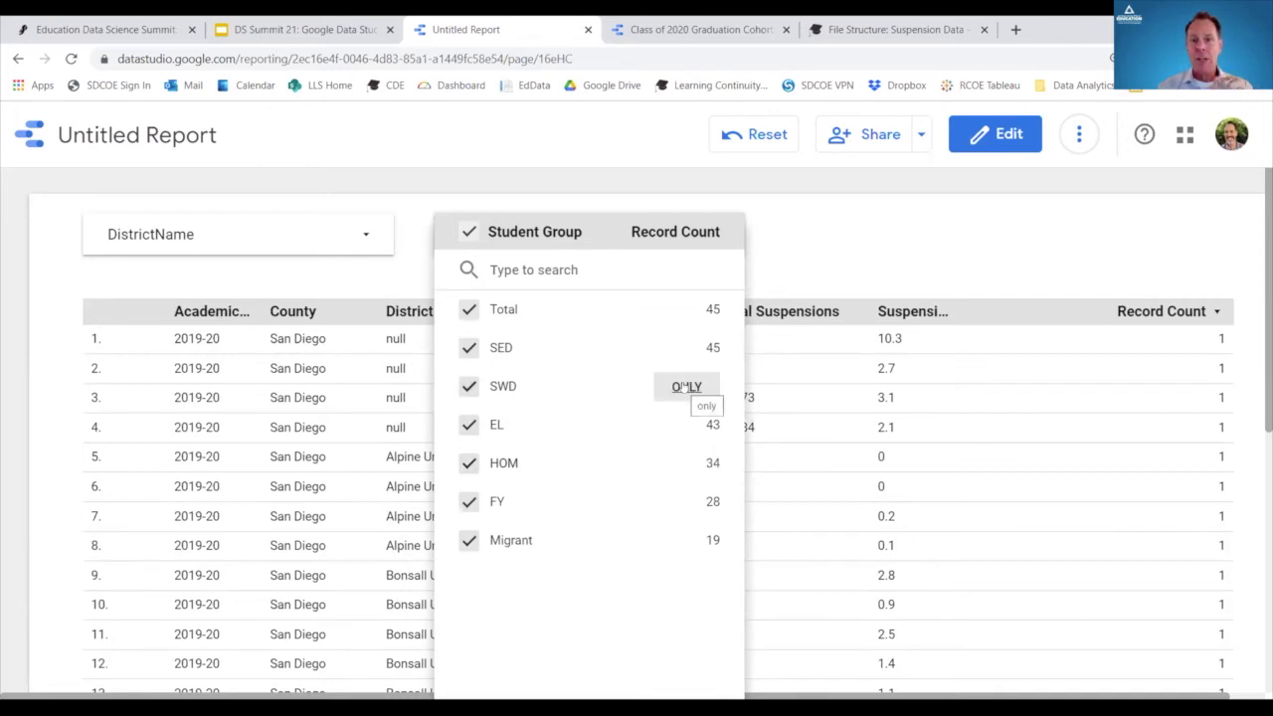
left_click(686, 386)
left_click(1079, 225)
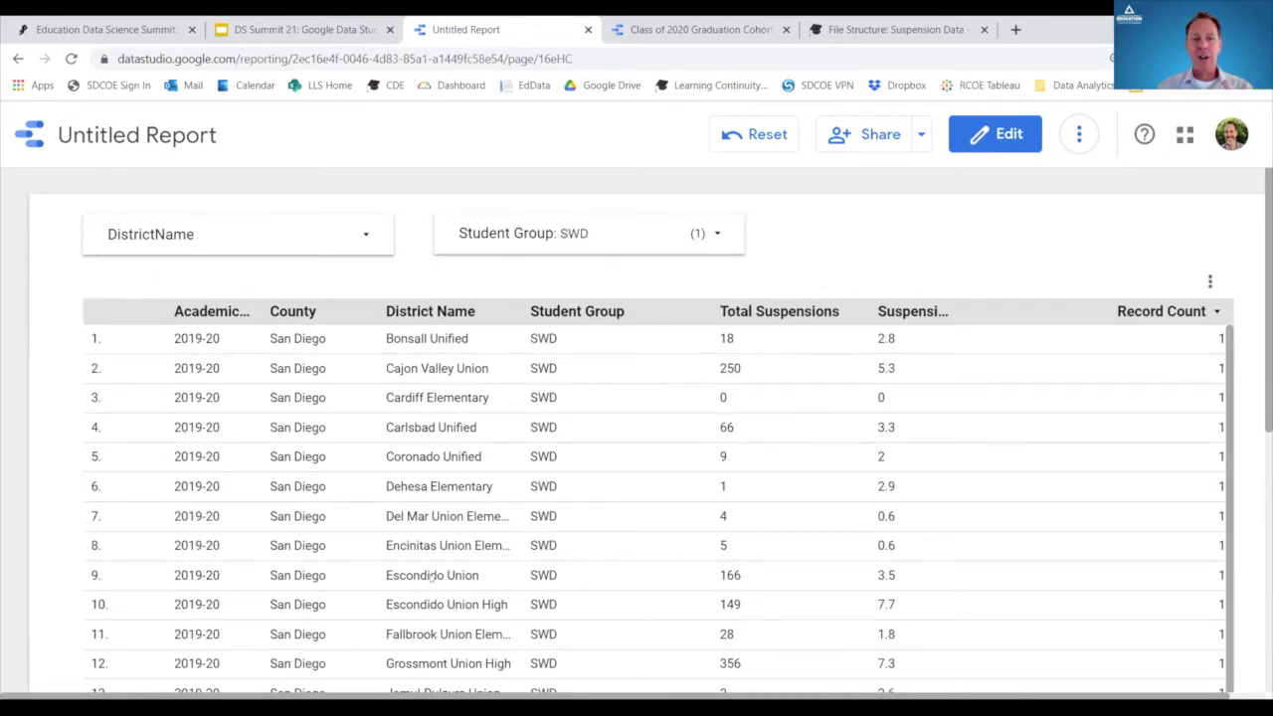
- Sort the SWD rows by suspension rate from highest to lowest and review the districts in the table
scroll(430, 542, "down", 5)
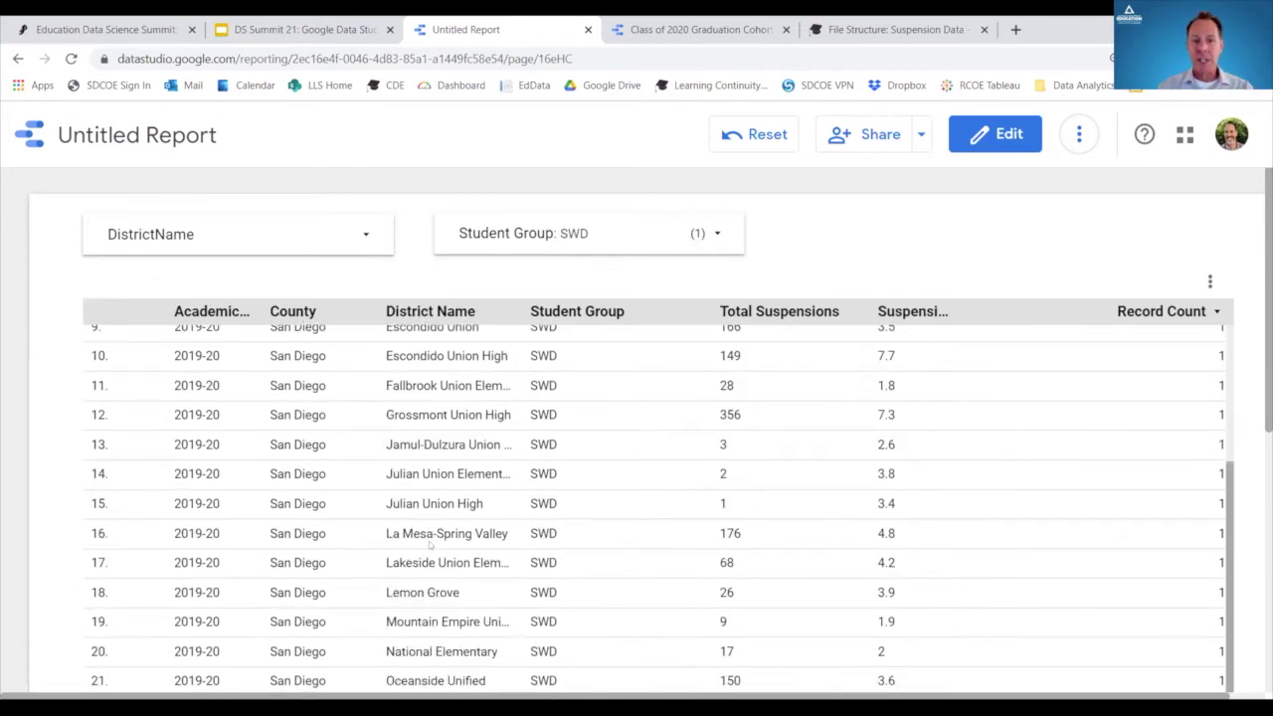
scroll(430, 542, "up", 5)
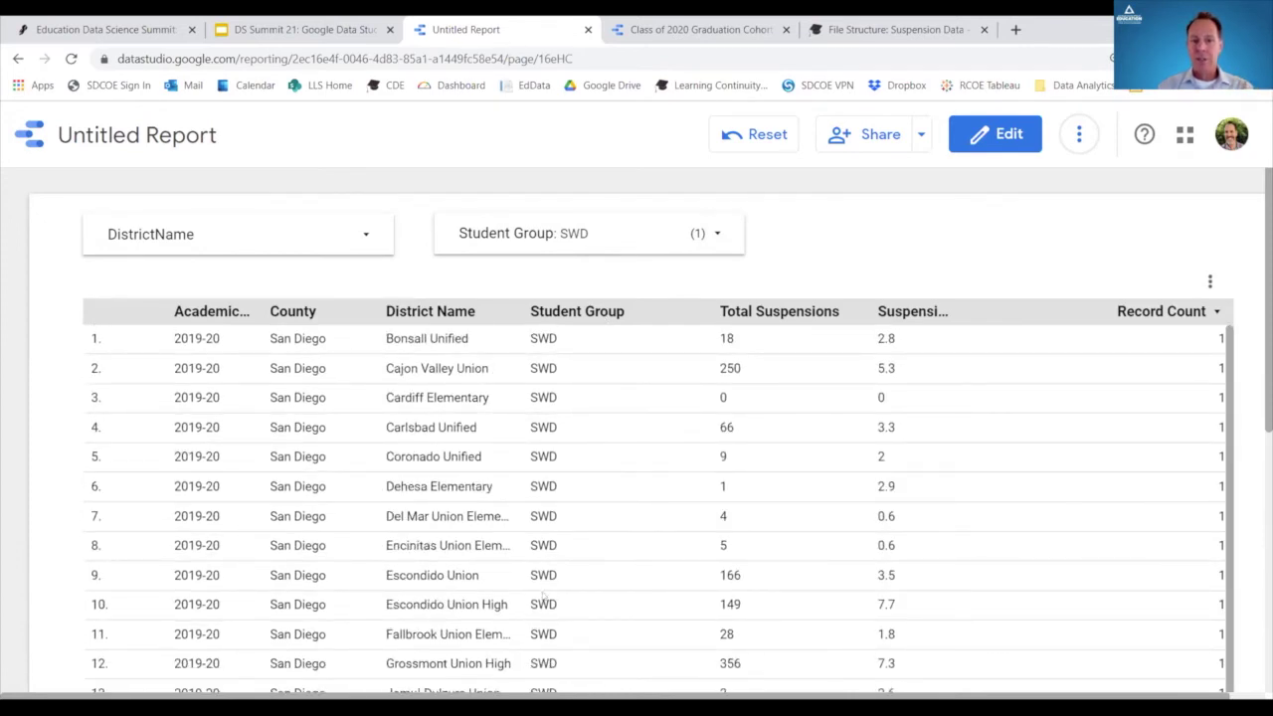
left_click(909, 314)
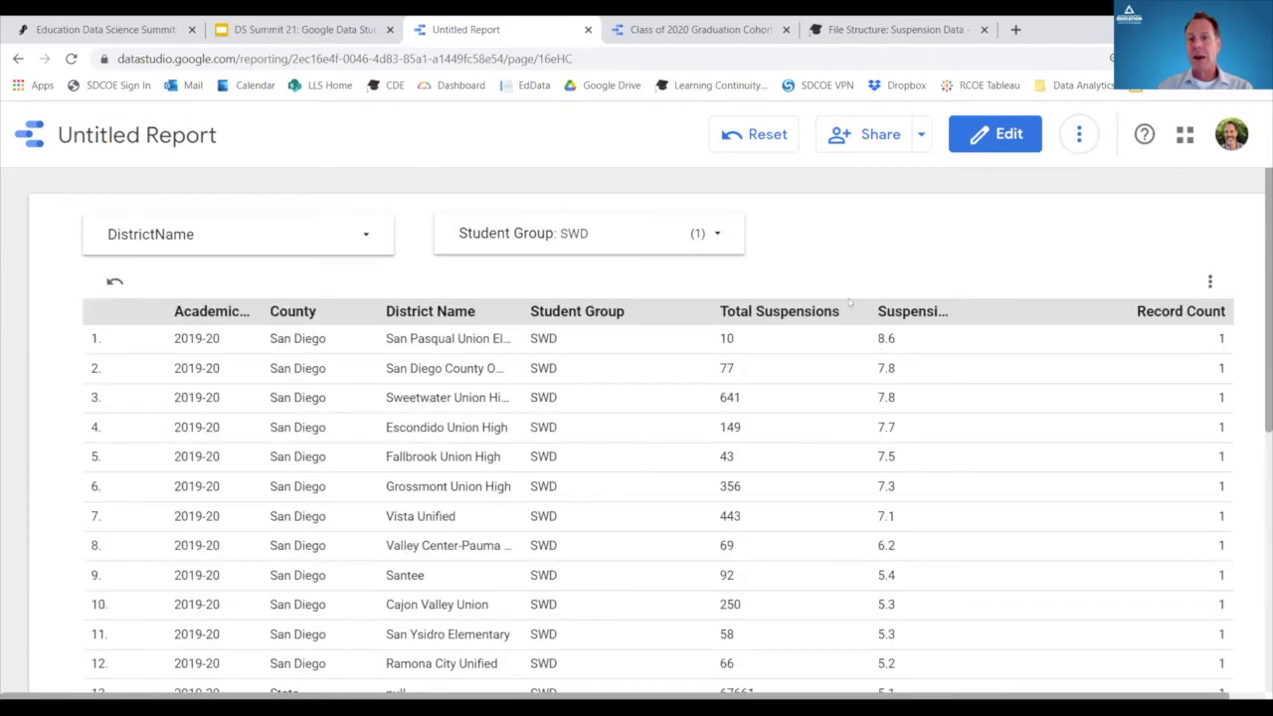
scroll(915, 326, "down", 6)
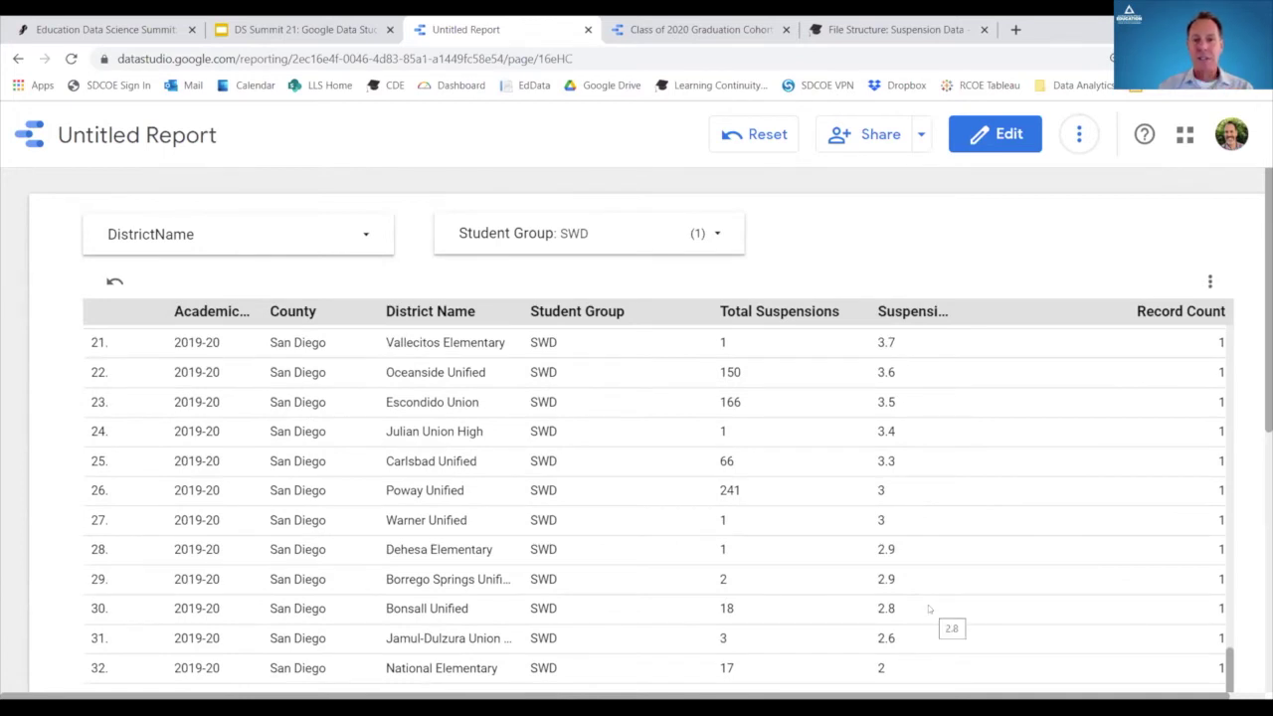
scroll(477, 391, "up", 4)
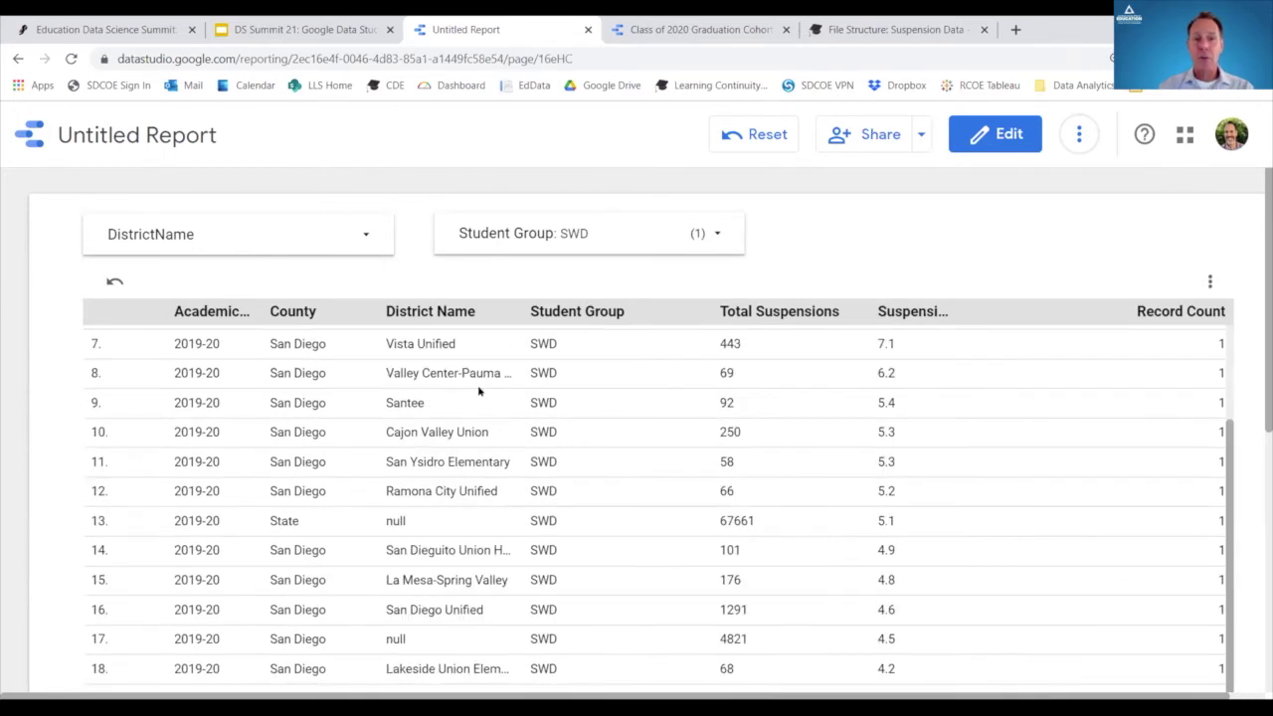
scroll(478, 391, "up", 2)
scroll(447, 358, "up", 1)
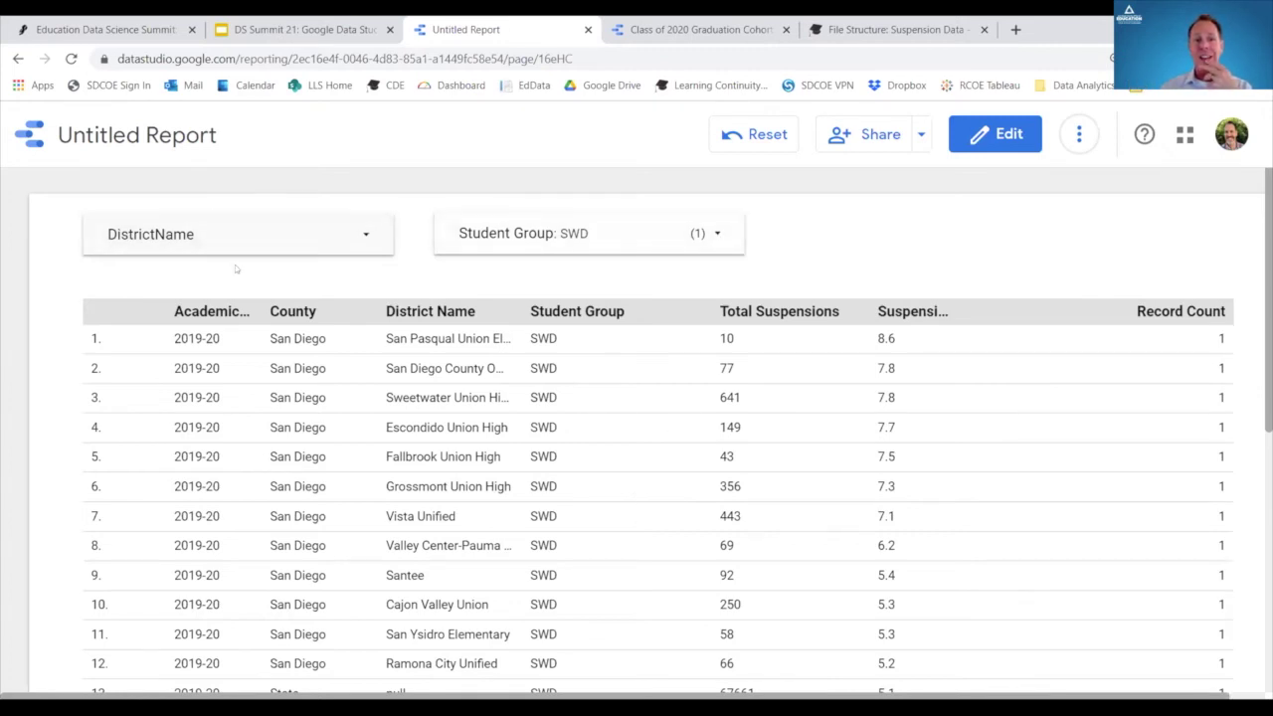
- Add HOM to the student group filter alongside SWD and sort the table by District Name in descending order
left_click(587, 234)
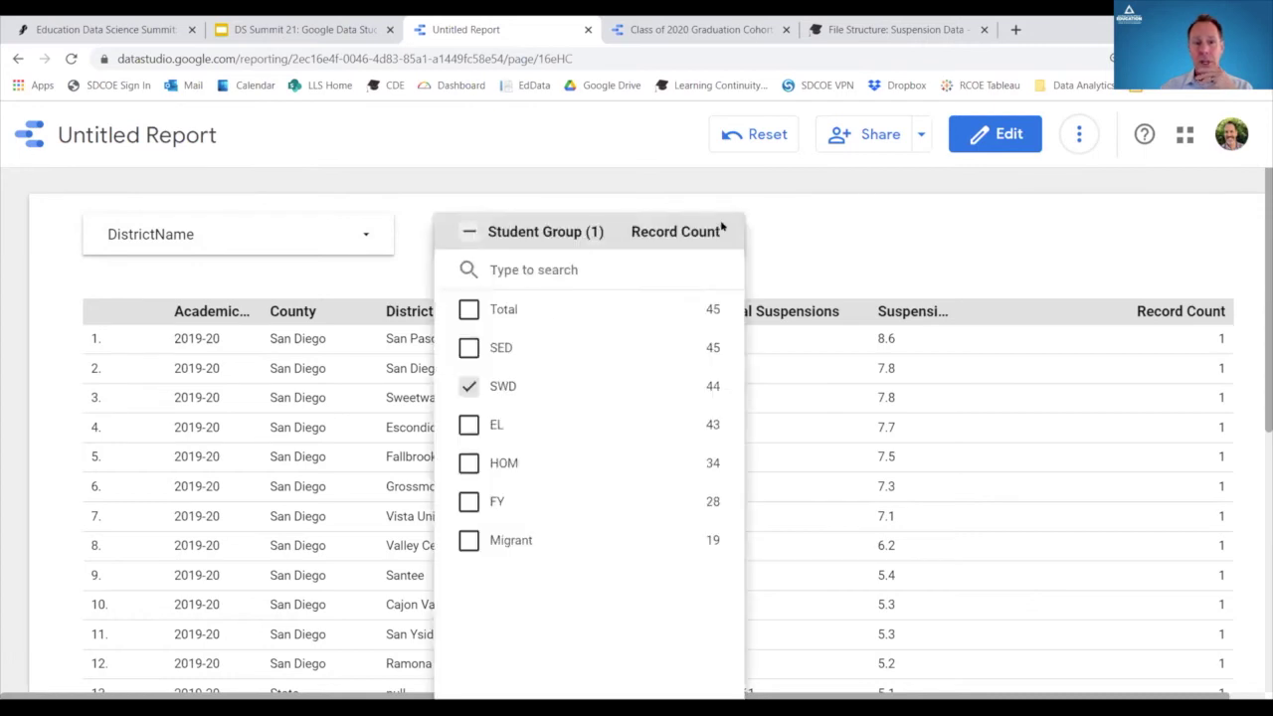
left_click(469, 462)
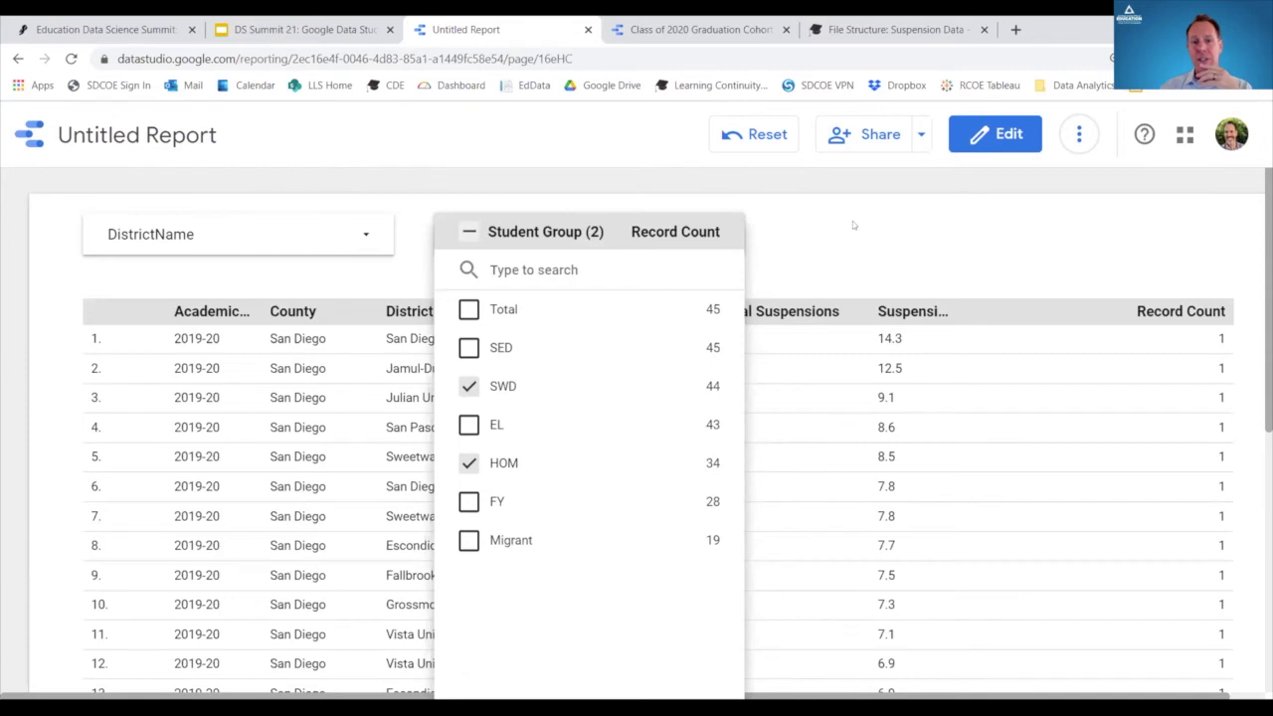
left_click(929, 220)
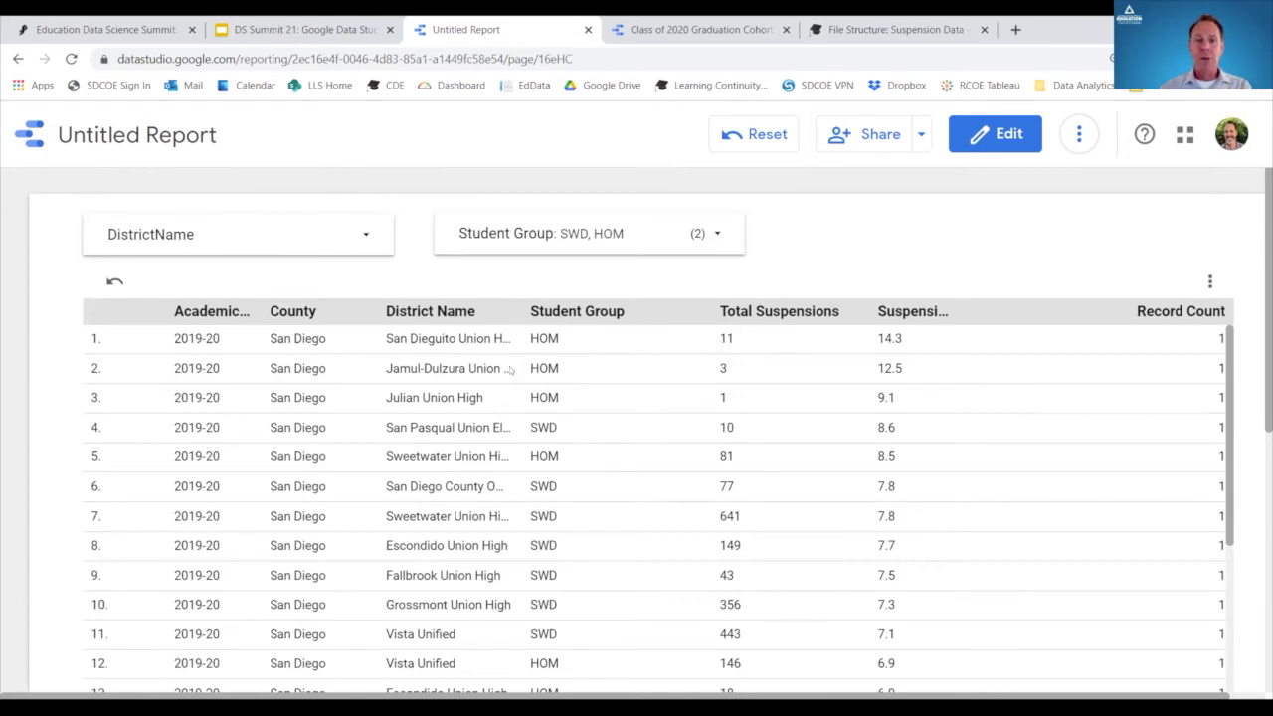
left_click(438, 311)
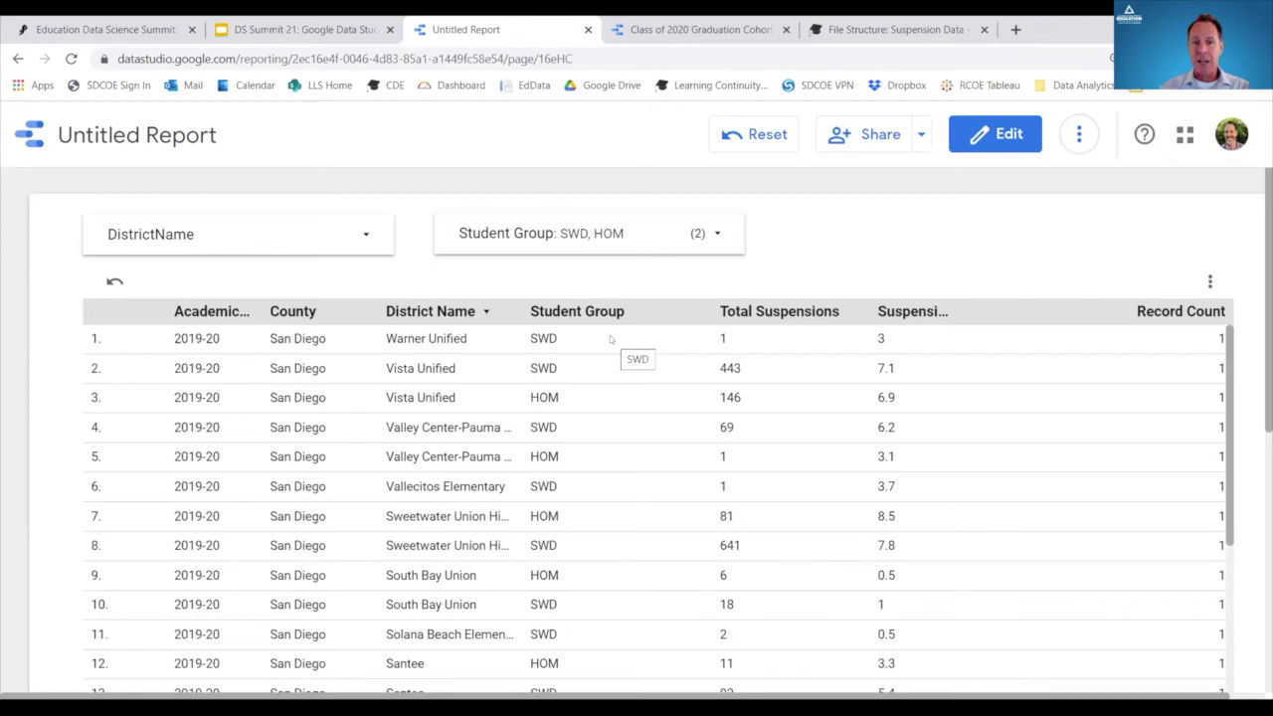
scroll(636, 445, "down", 6)
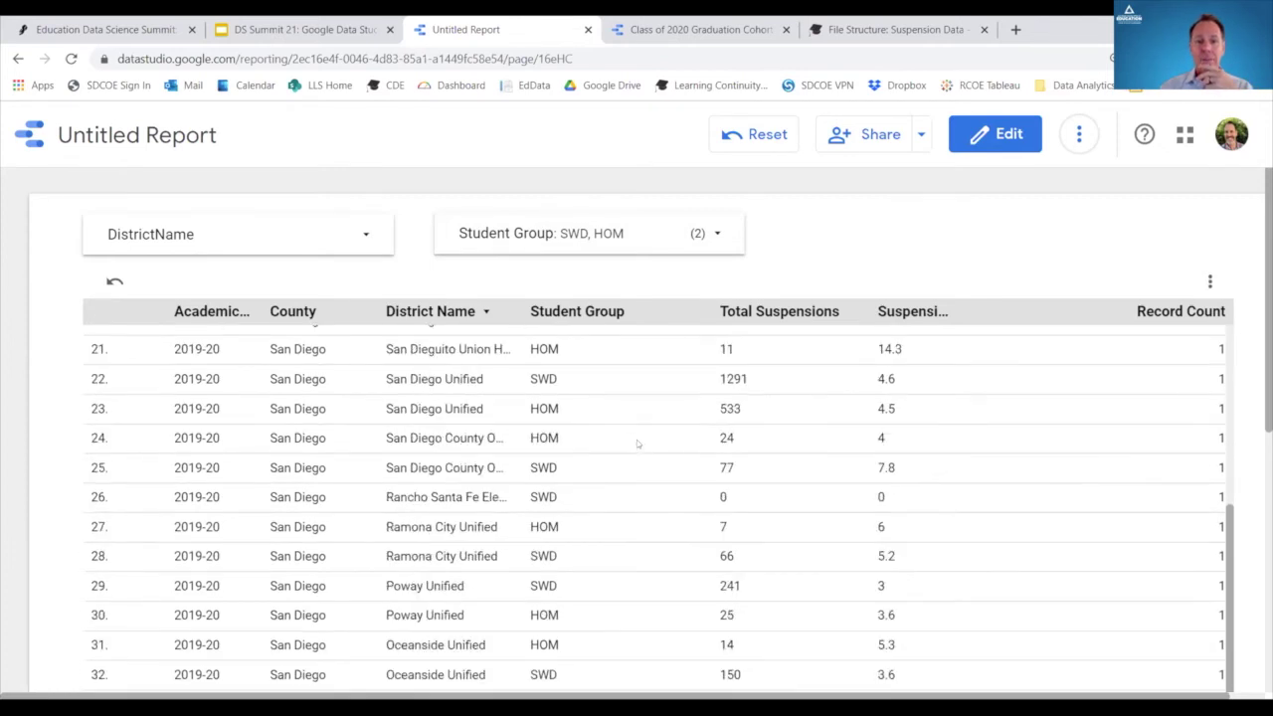
- Clear the SWD and HOM selections from the Student Group filter so that all student groups are included
left_click(696, 233)
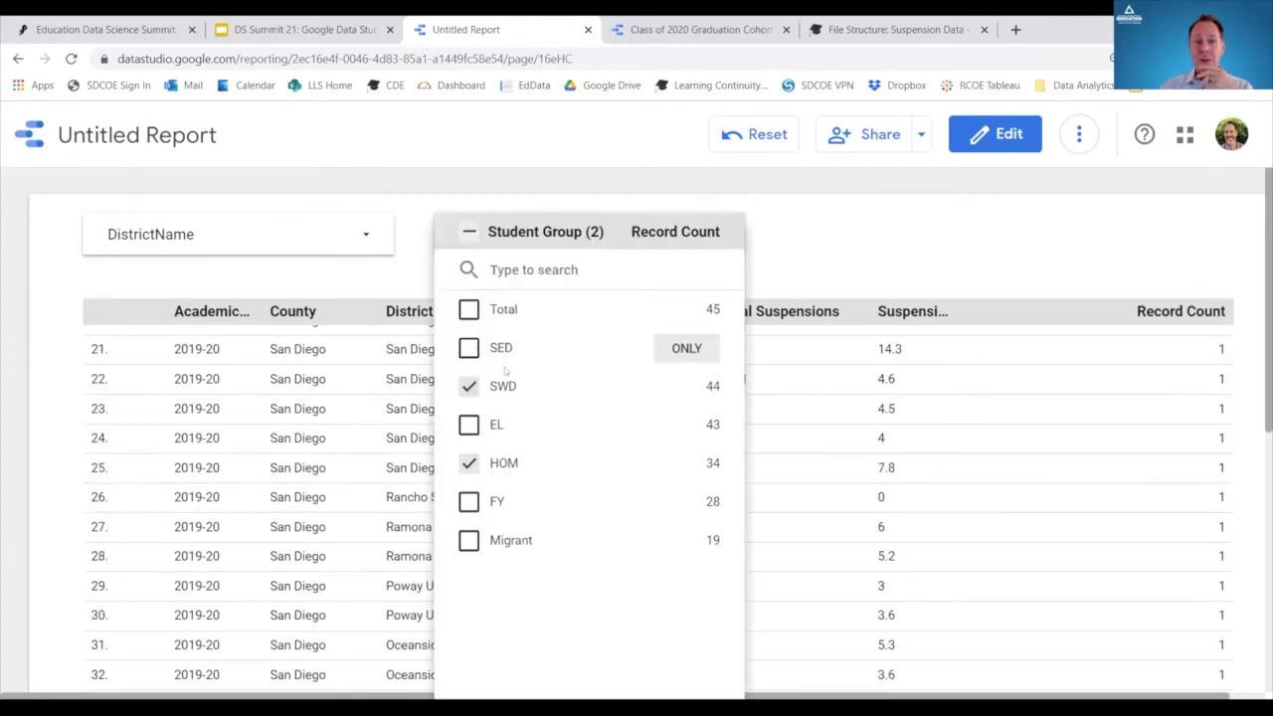
left_click(468, 386)
left_click(469, 463)
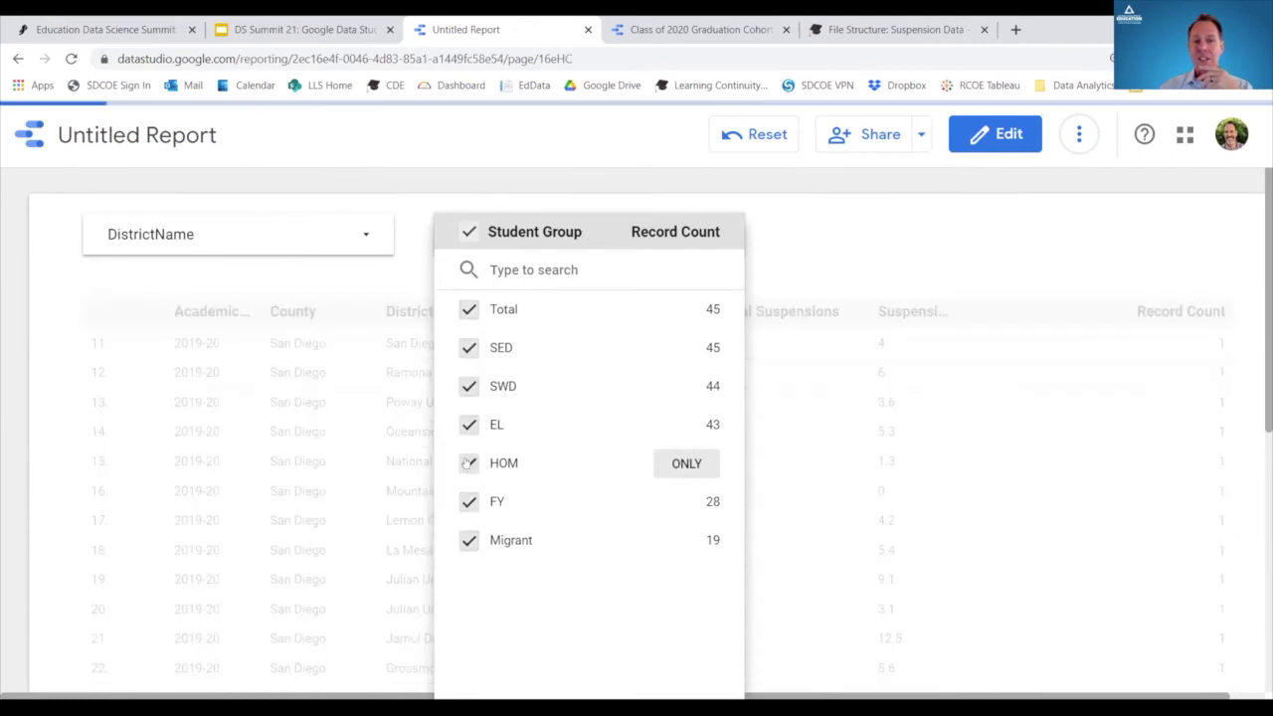
left_click(893, 241)
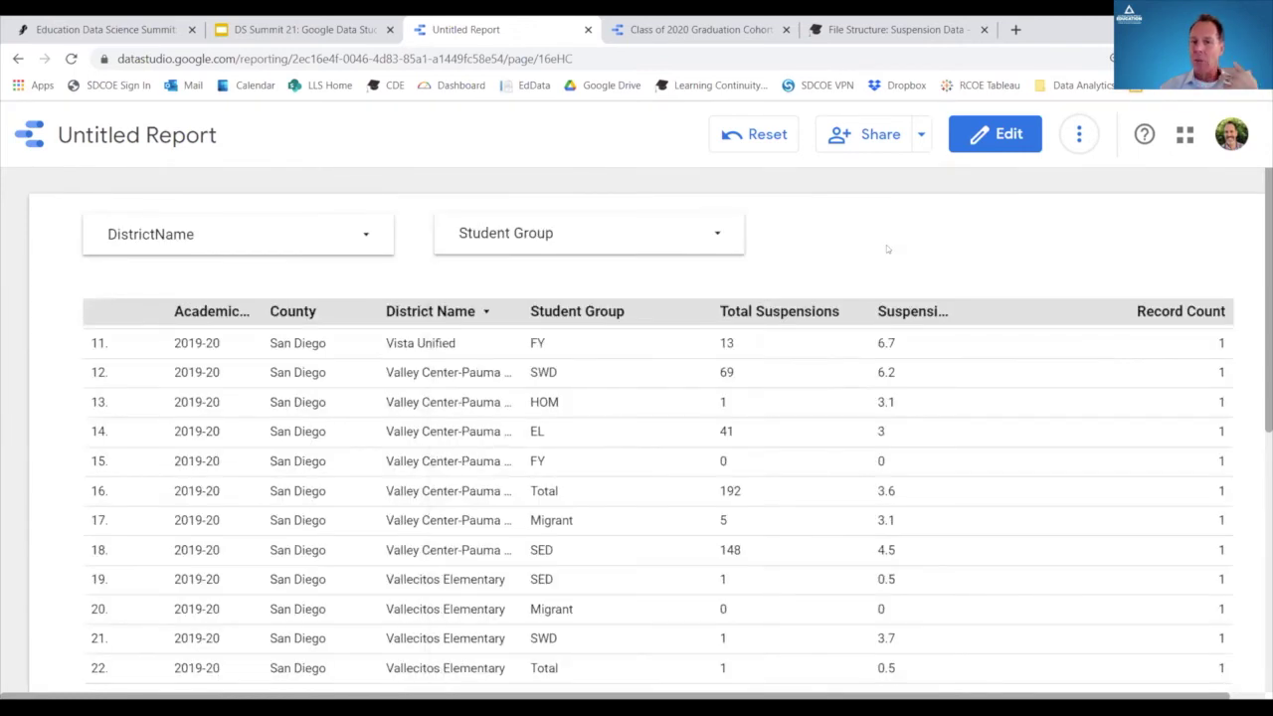
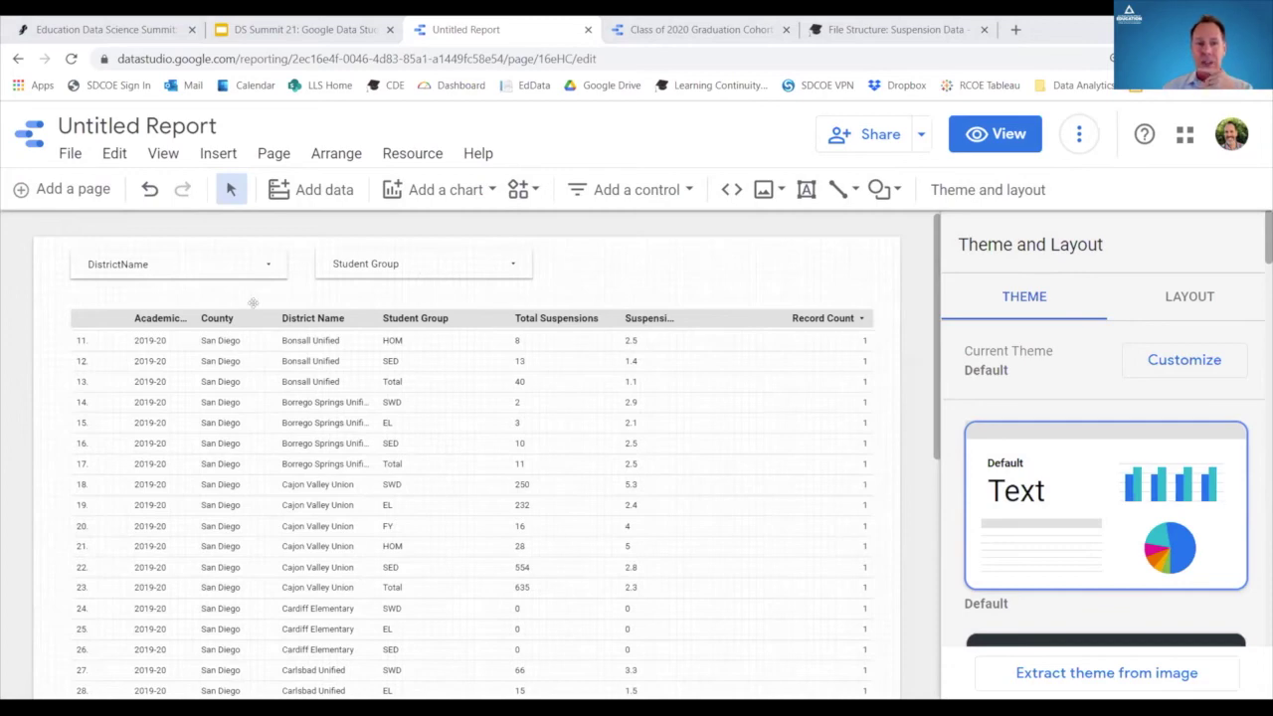
- View the Class of 2020 Graduation Cohort Outcome Report as a finished example and return to the untitled report
left_click(696, 29)
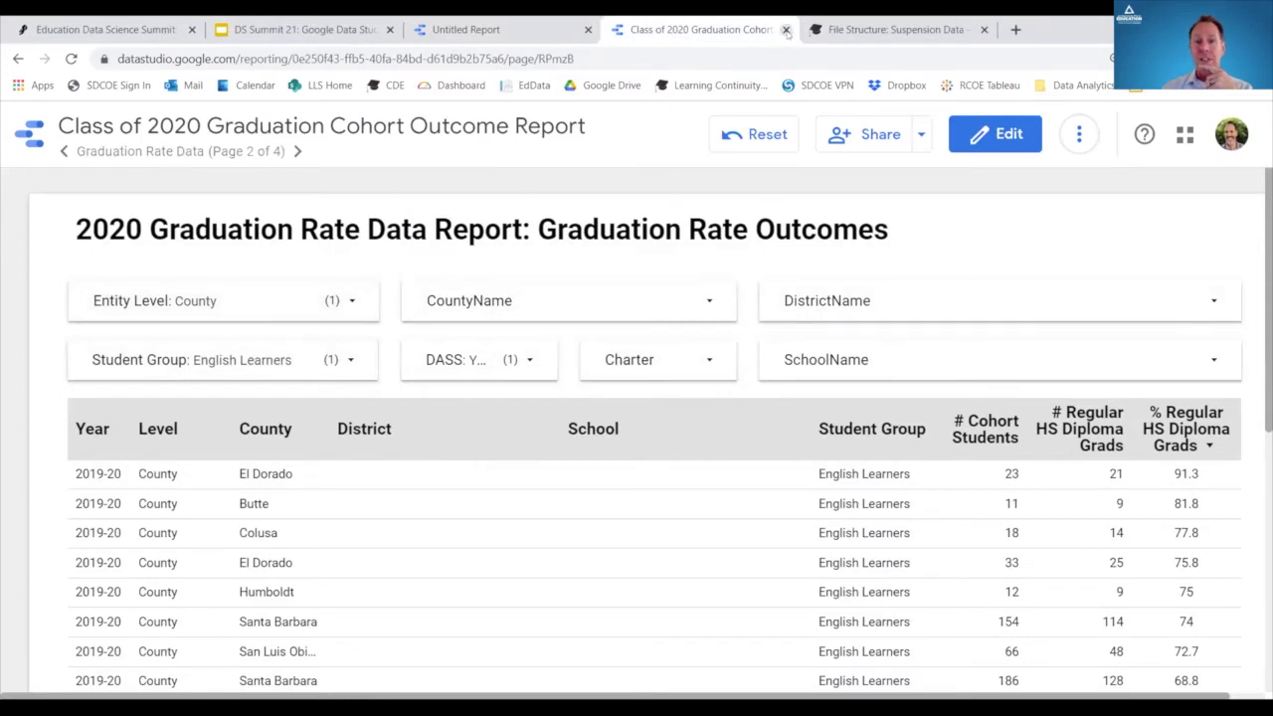
left_click(502, 28)
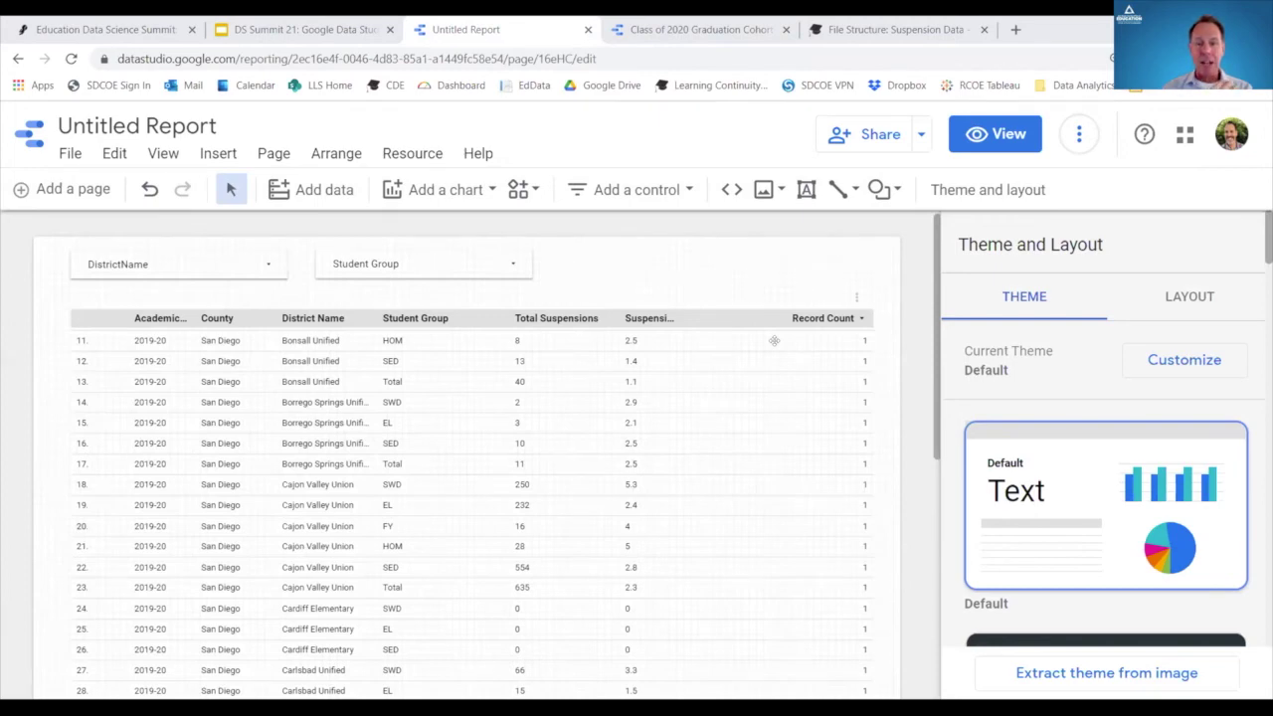
- Review the connectors offered for adding data and the chart types that can be inserted in the report
left_click(325, 191)
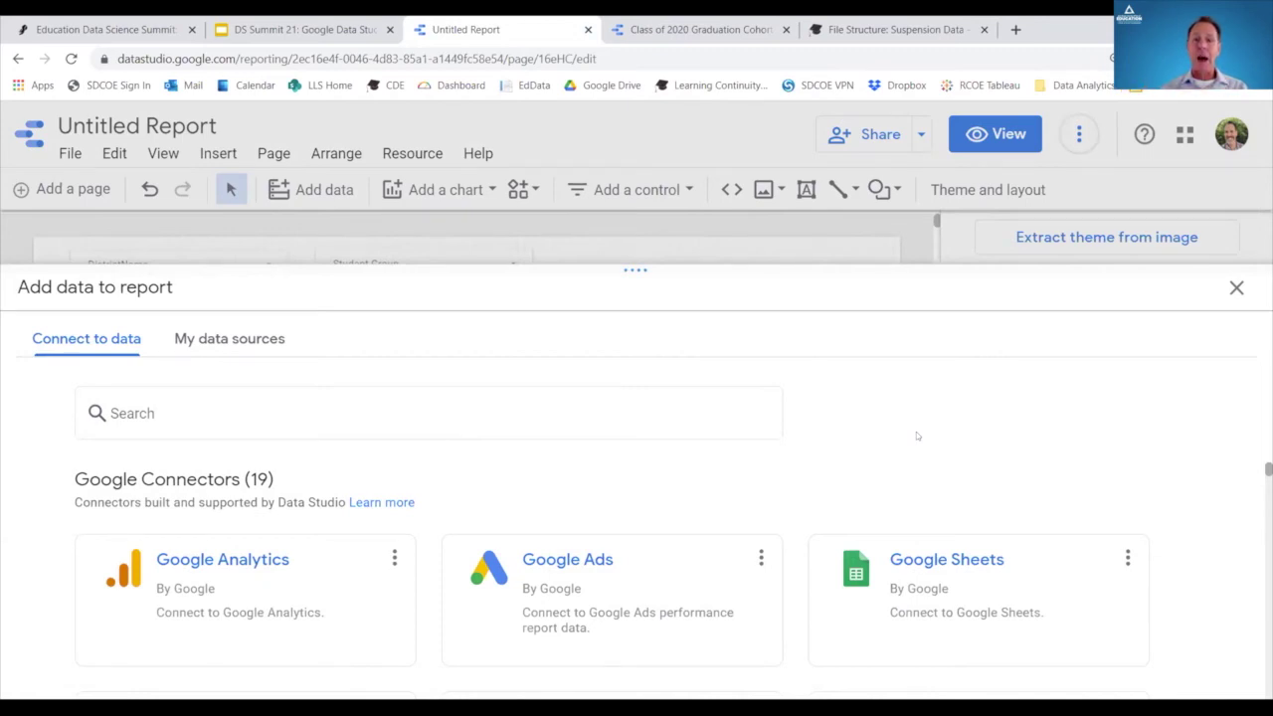
left_click(1236, 288)
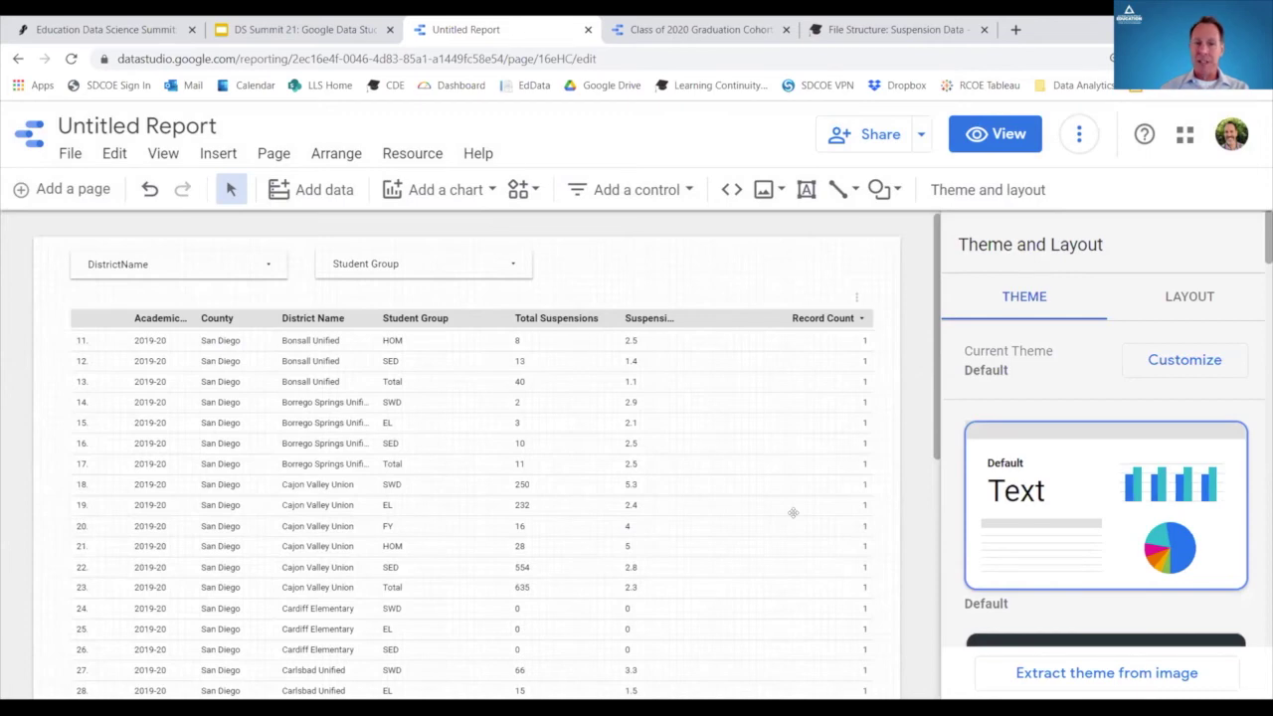
left_click(488, 199)
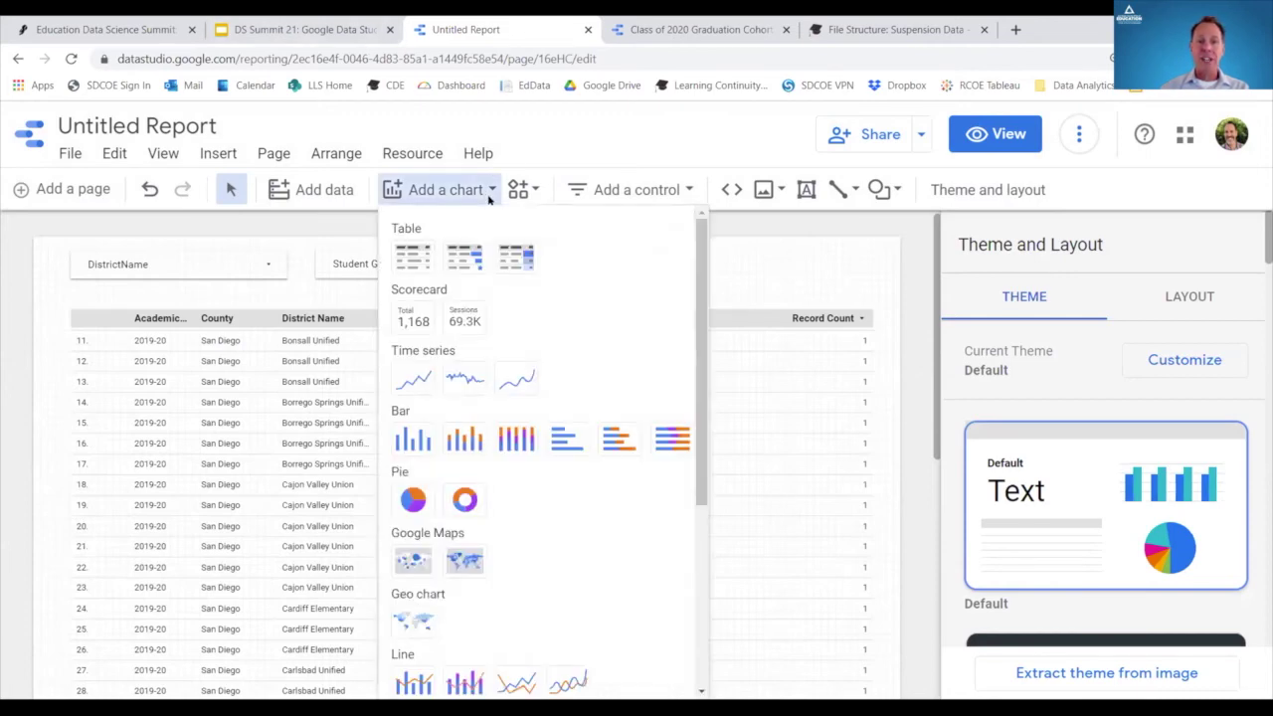
left_click_drag(701, 310, 697, 510)
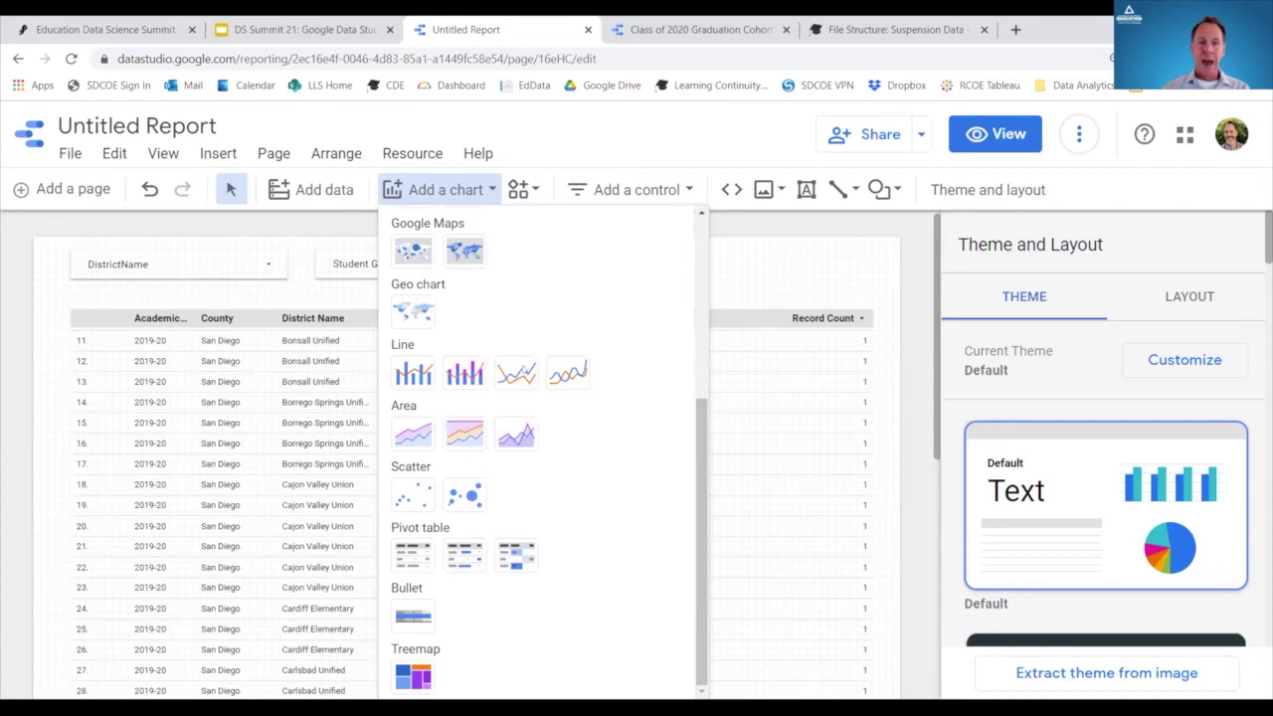
scroll(705, 294, "up", 1)
scroll(705, 293, "up", 5)
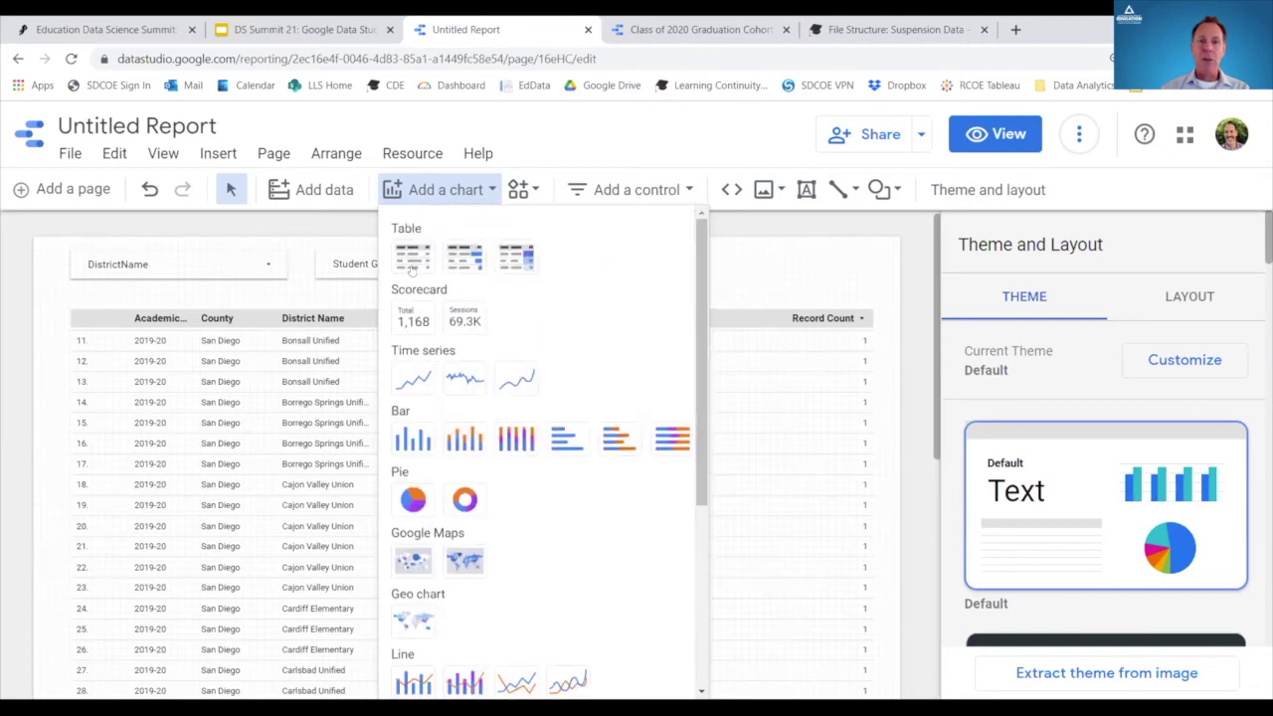
left_click(794, 517)
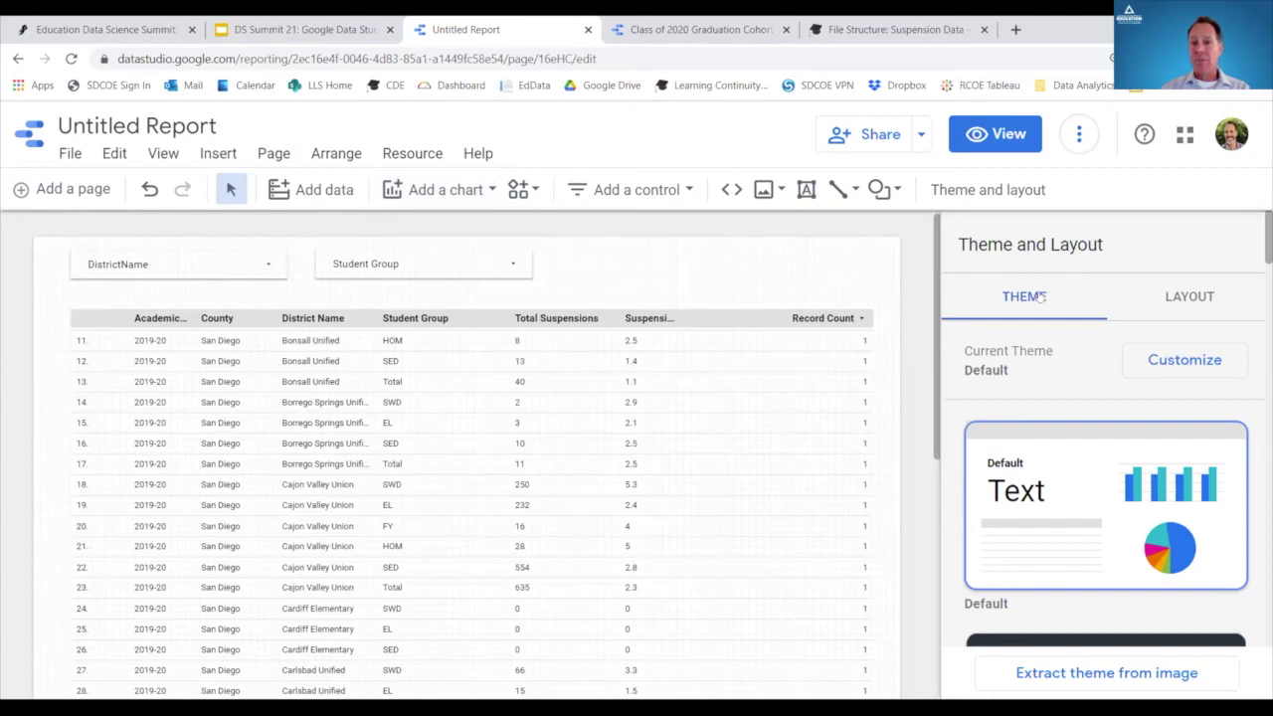
- Try the Constellation, Groovy and Insight themes on the report
scroll(1129, 473, "down", 2)
scroll(1124, 437, "down", 5)
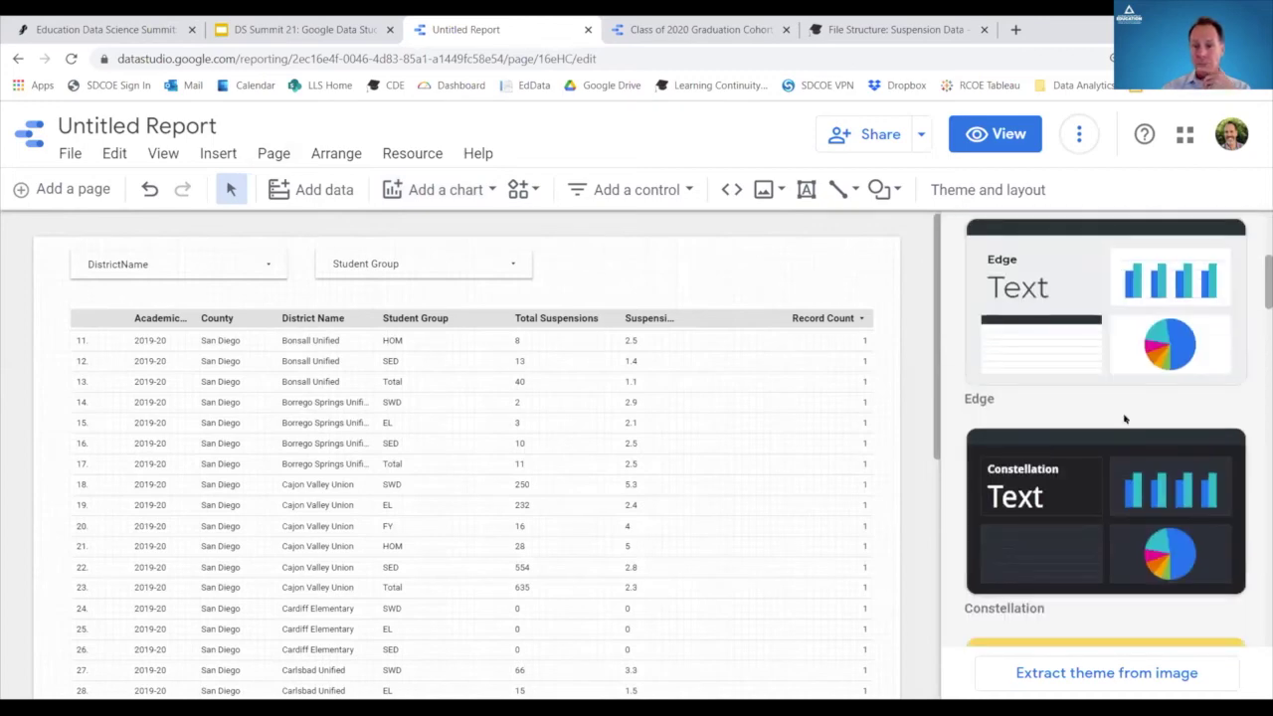
left_click(1077, 388)
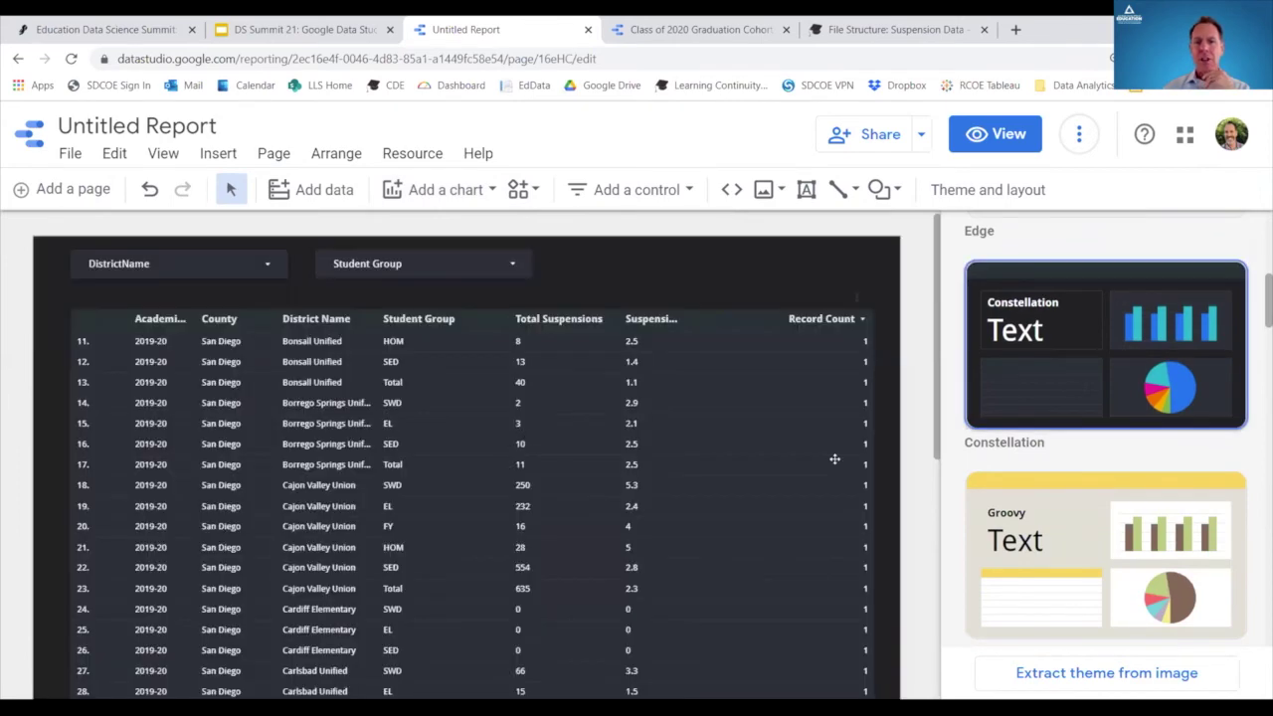
left_click(1069, 553)
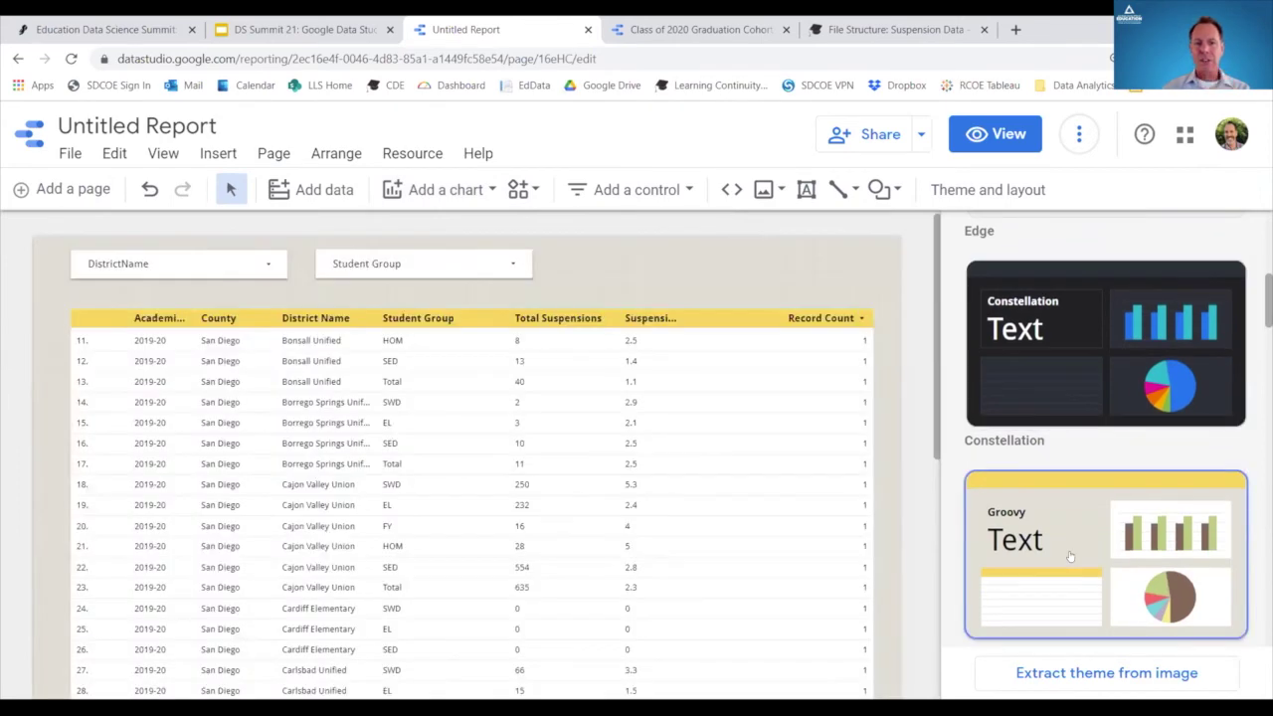
scroll(1069, 556, "down", 3)
left_click(1069, 556)
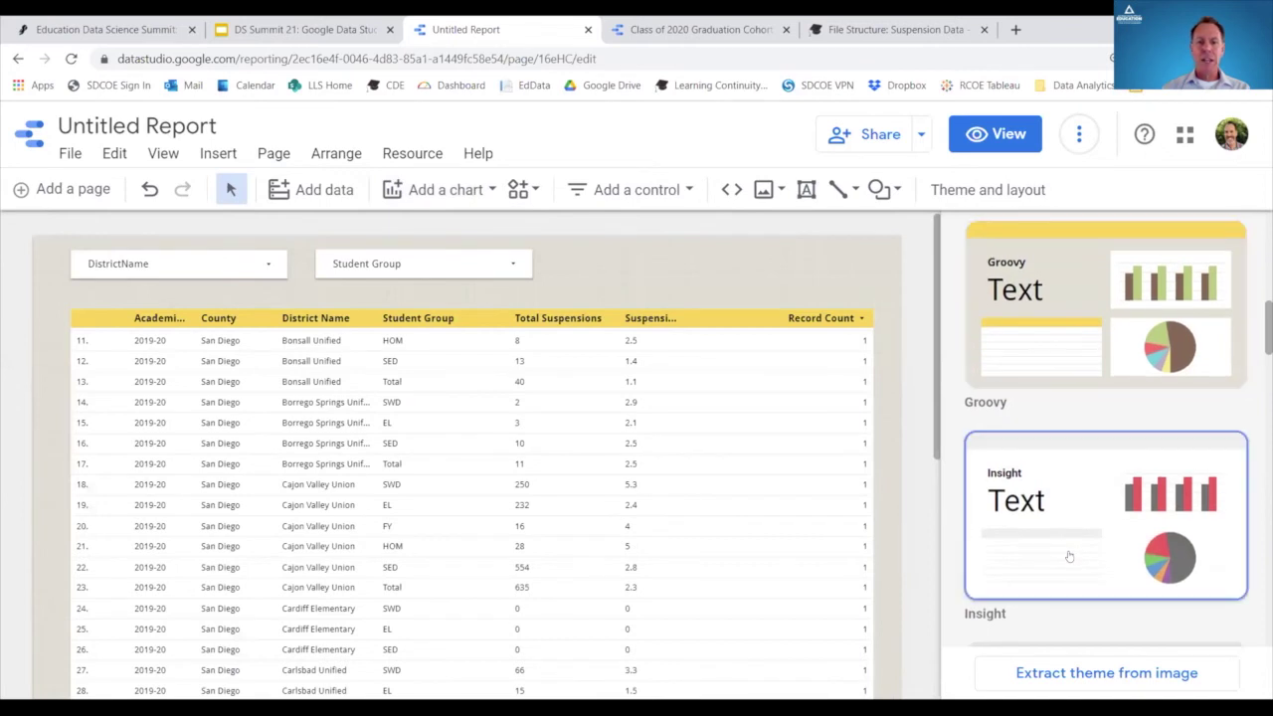
- Apply the Ocean theme to the report
scroll(1075, 547, "down", 2)
left_click(1096, 510)
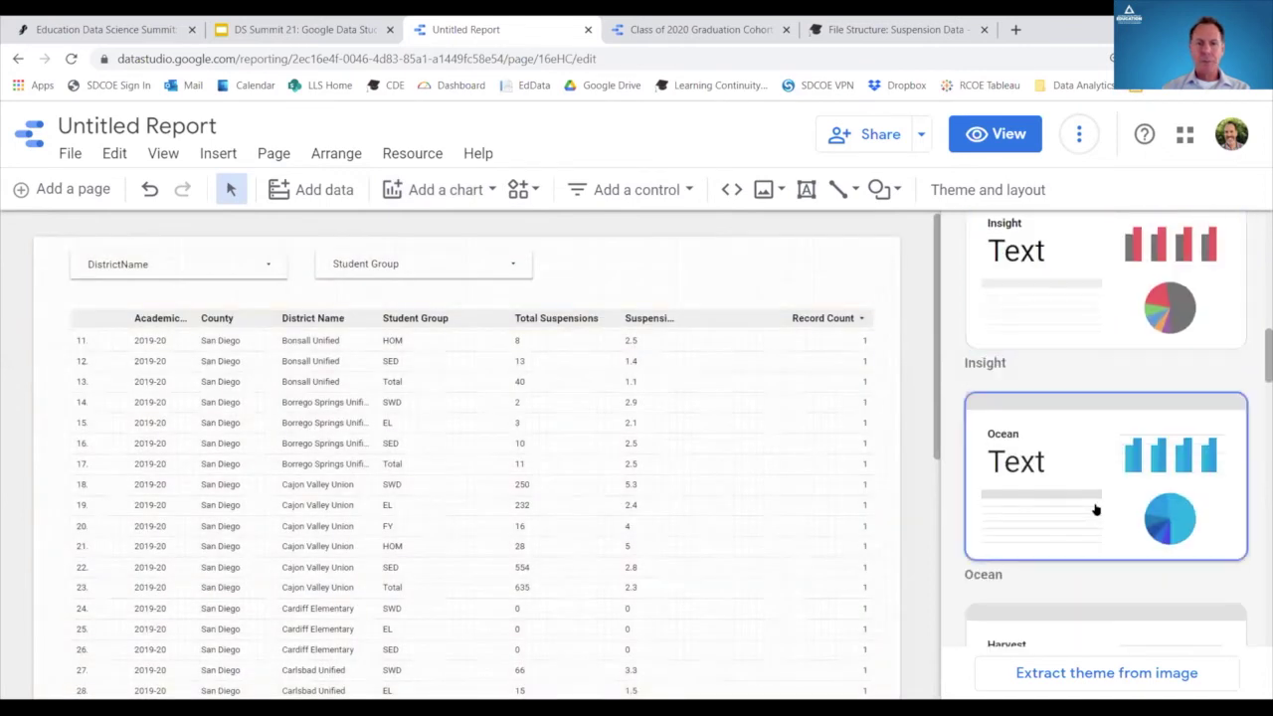
scroll(1095, 509, "down", 1)
scroll(1096, 509, "up", 10)
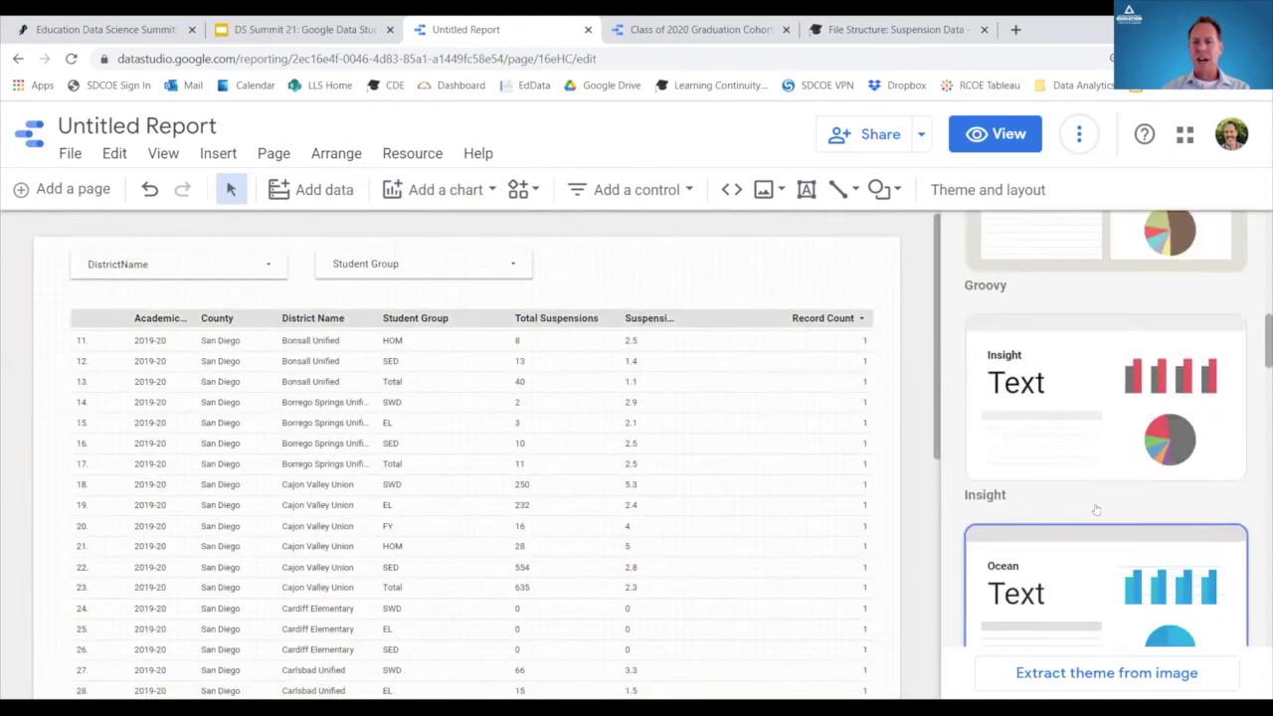
scroll(1097, 509, "up", 3)
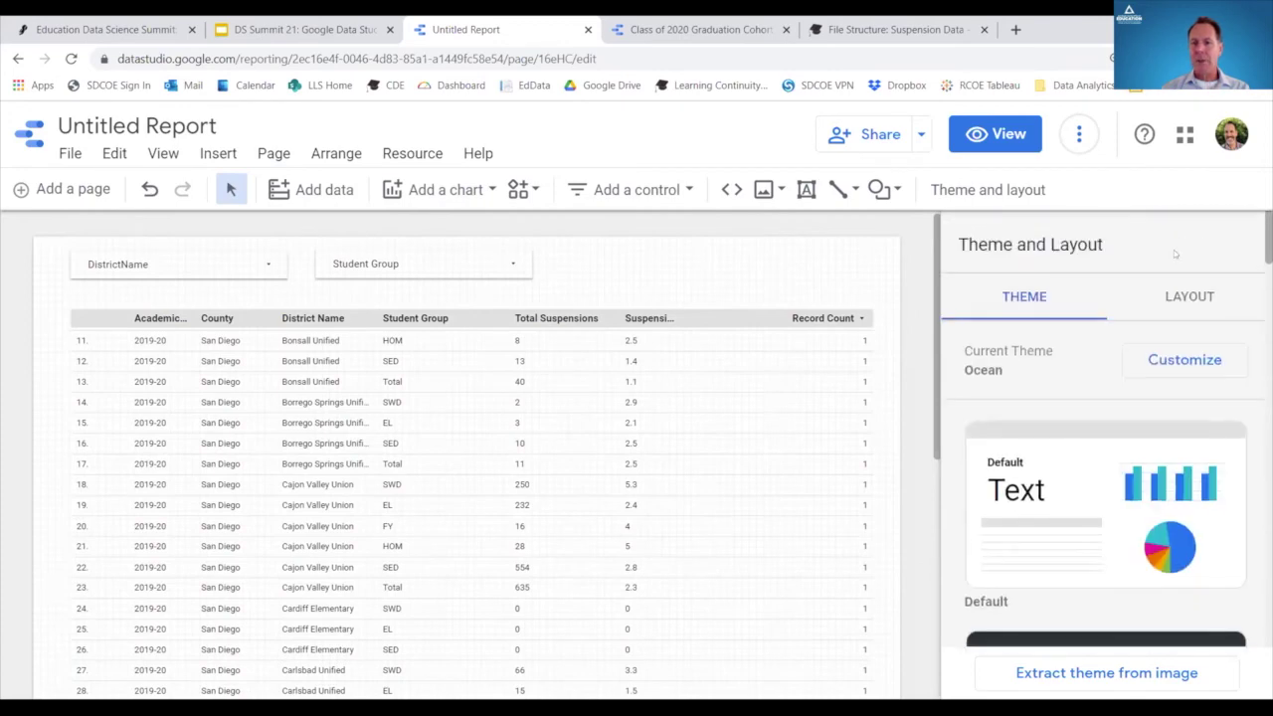
- Examine the report's layout settings, including view mode, canvas size, snapping, grid and report-level component position
left_click(1190, 299)
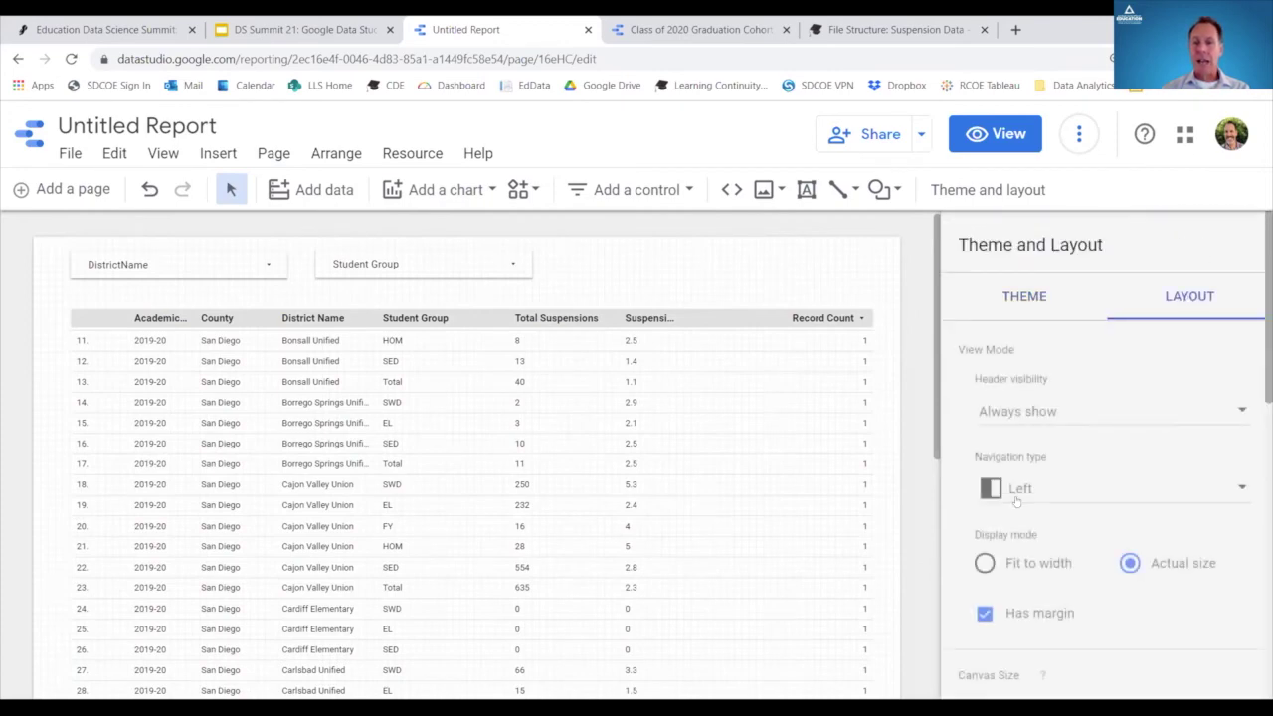
scroll(1044, 464, "down", 1)
scroll(1044, 464, "down", 5)
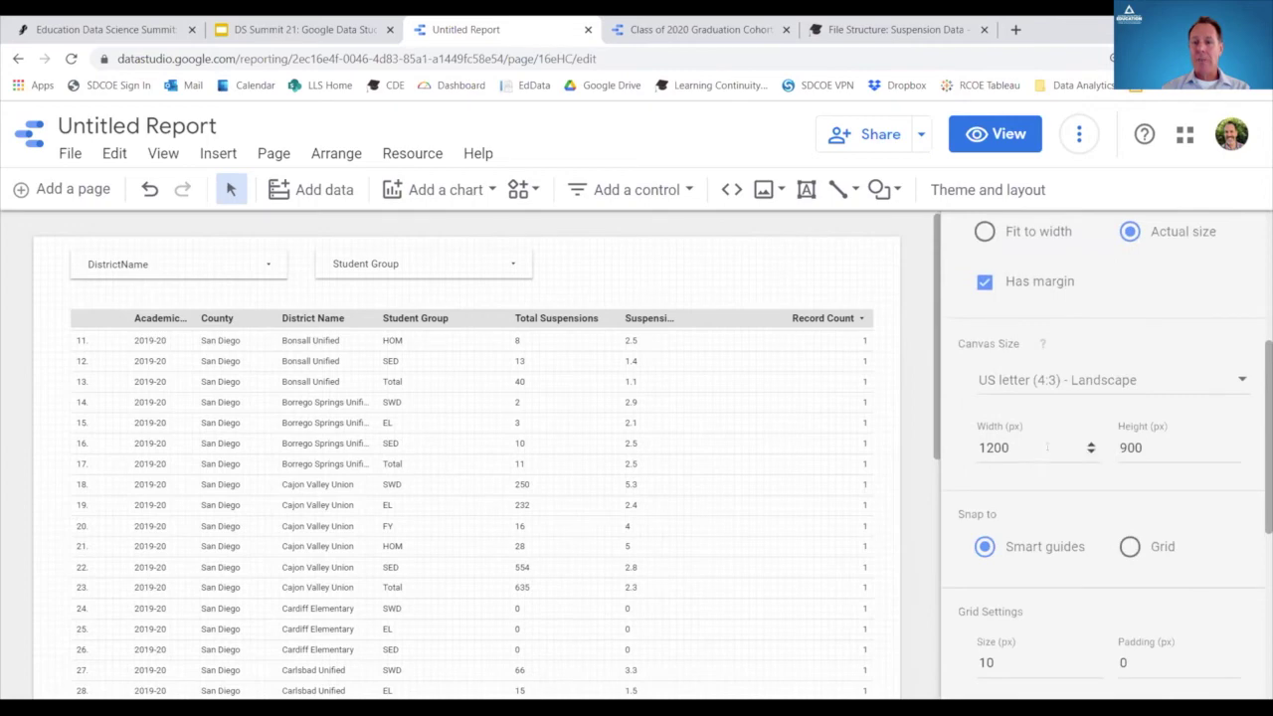
scroll(1057, 434, "down", 2)
scroll(1056, 433, "up", 7)
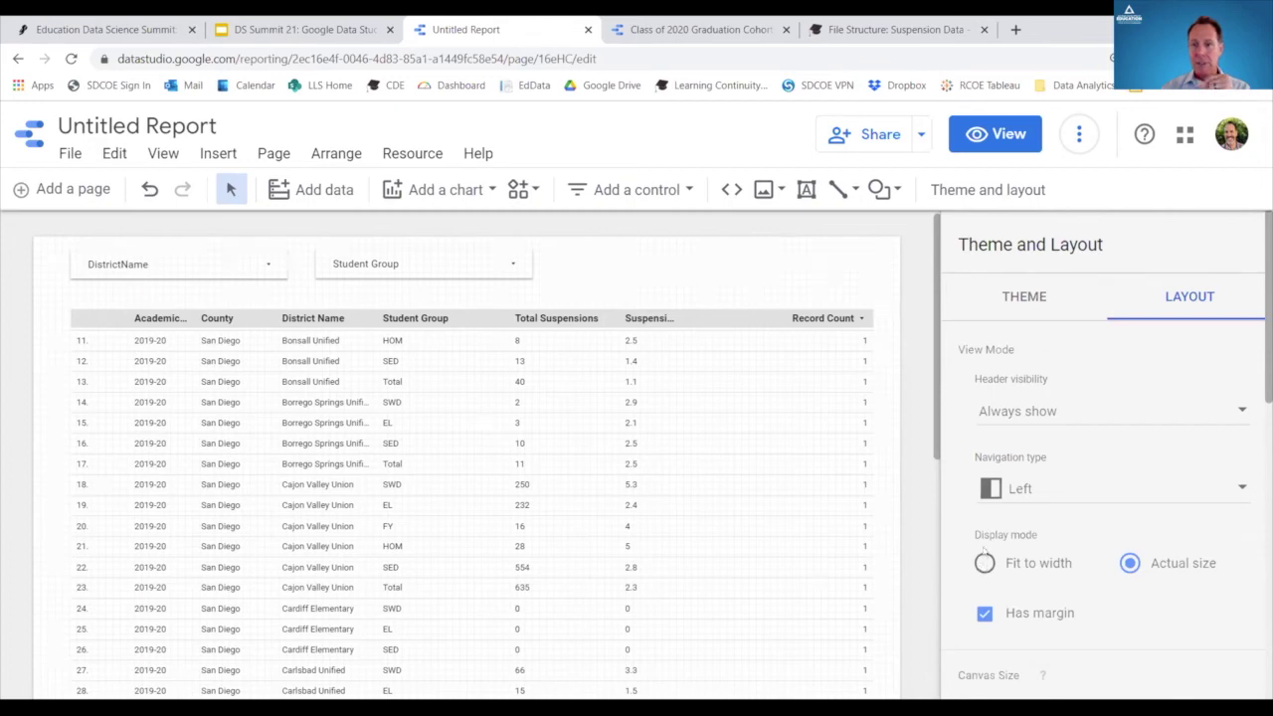
scroll(1269, 298, "down", 3)
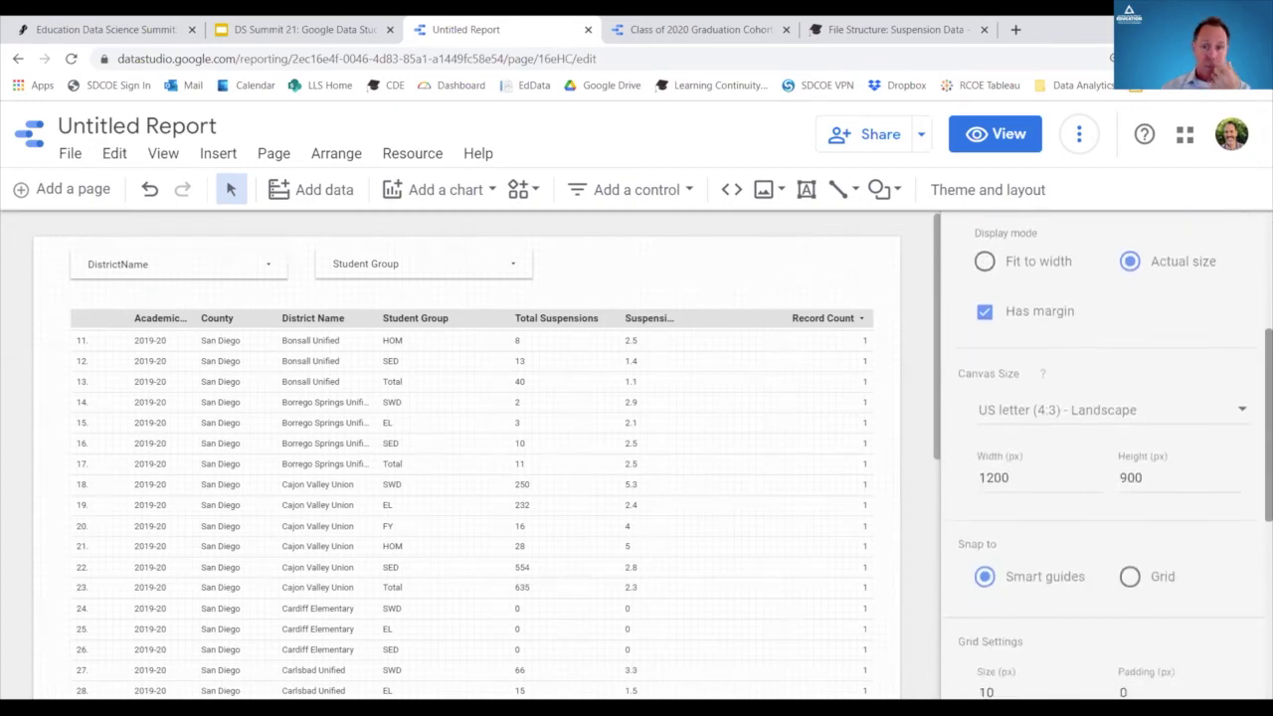
scroll(1104, 458, "down", 3)
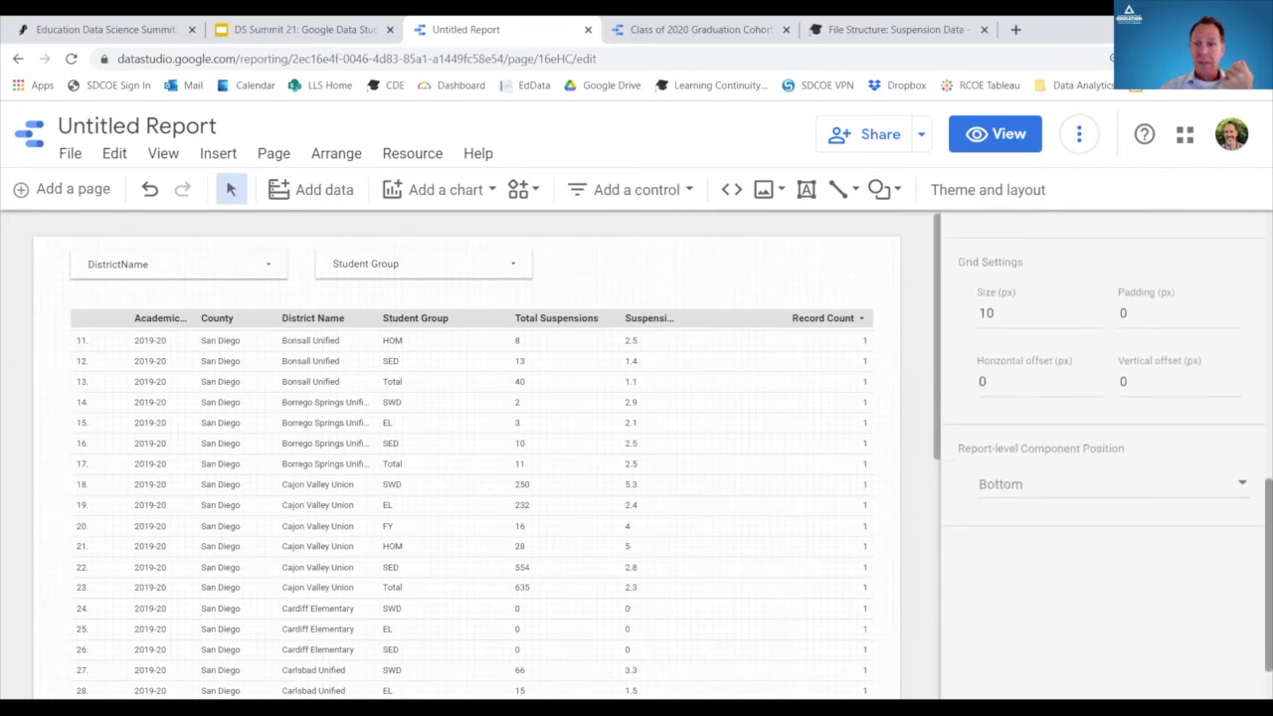
- Turn off the row numbers in the suspension table's body style
scroll(1186, 302, "up", 6)
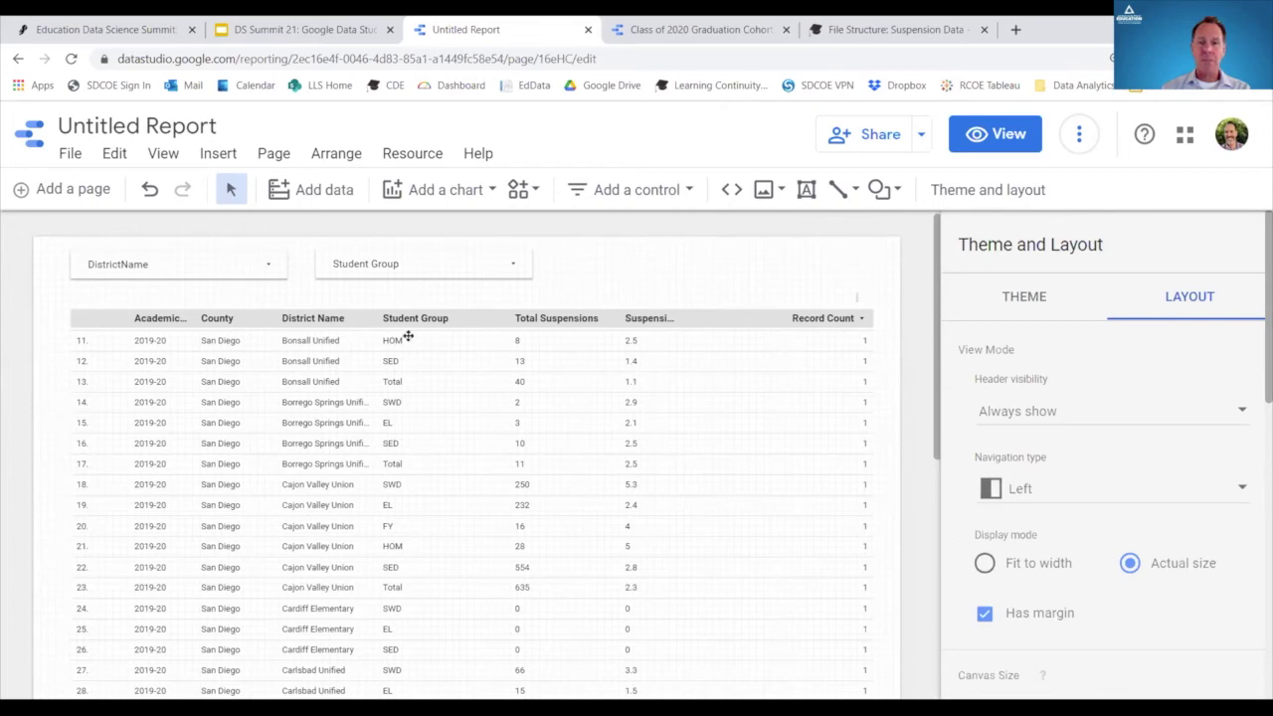
left_click(525, 366)
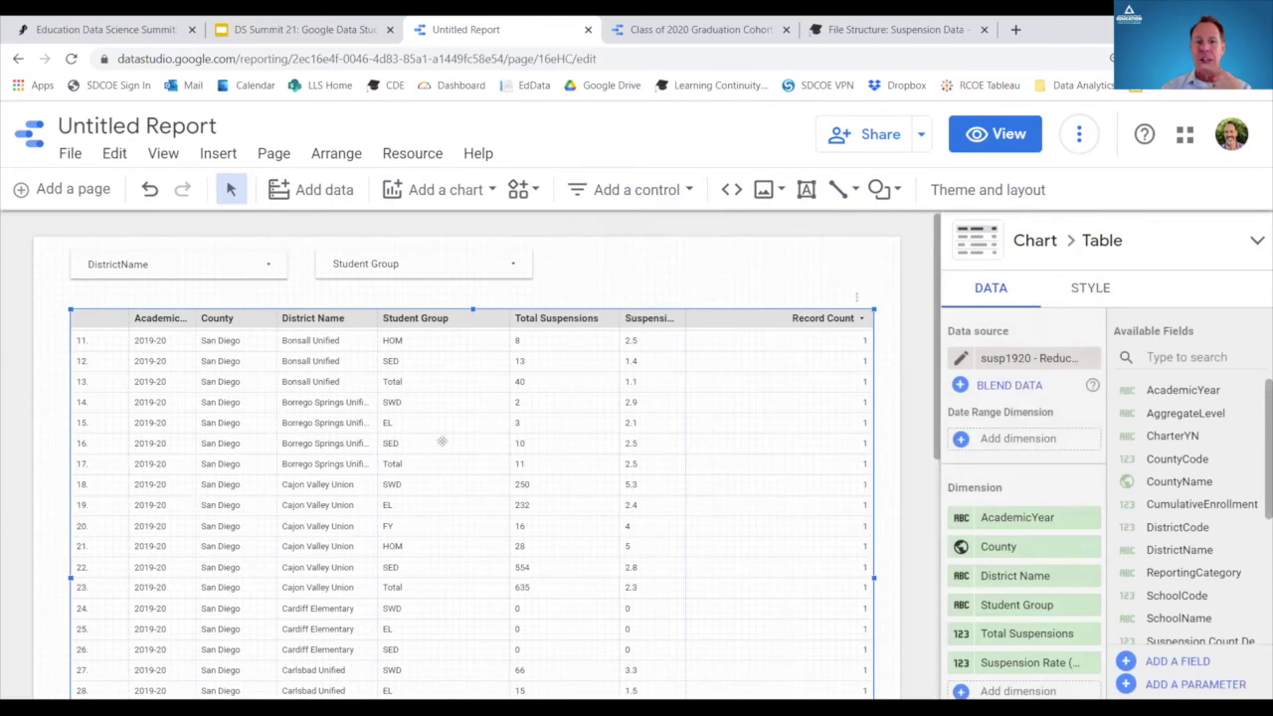
left_click(1107, 289)
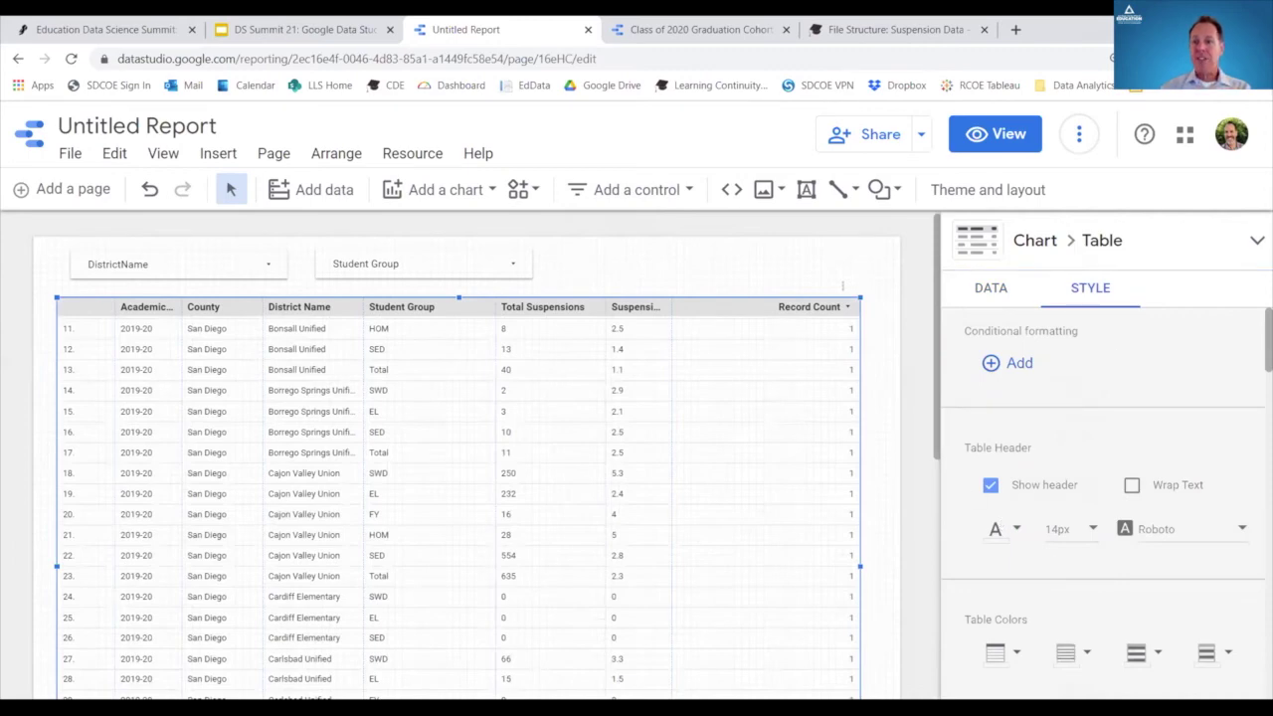
scroll(1104, 503, "down", 2)
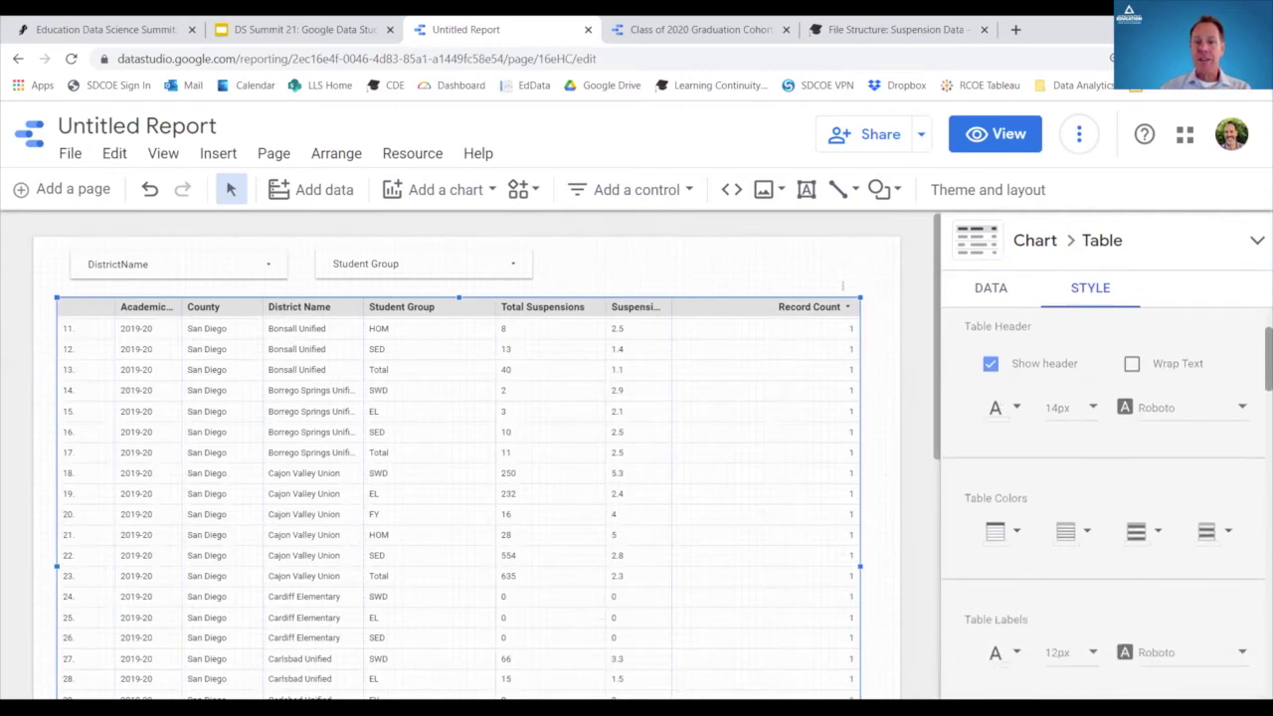
scroll(1104, 502, "up", 1)
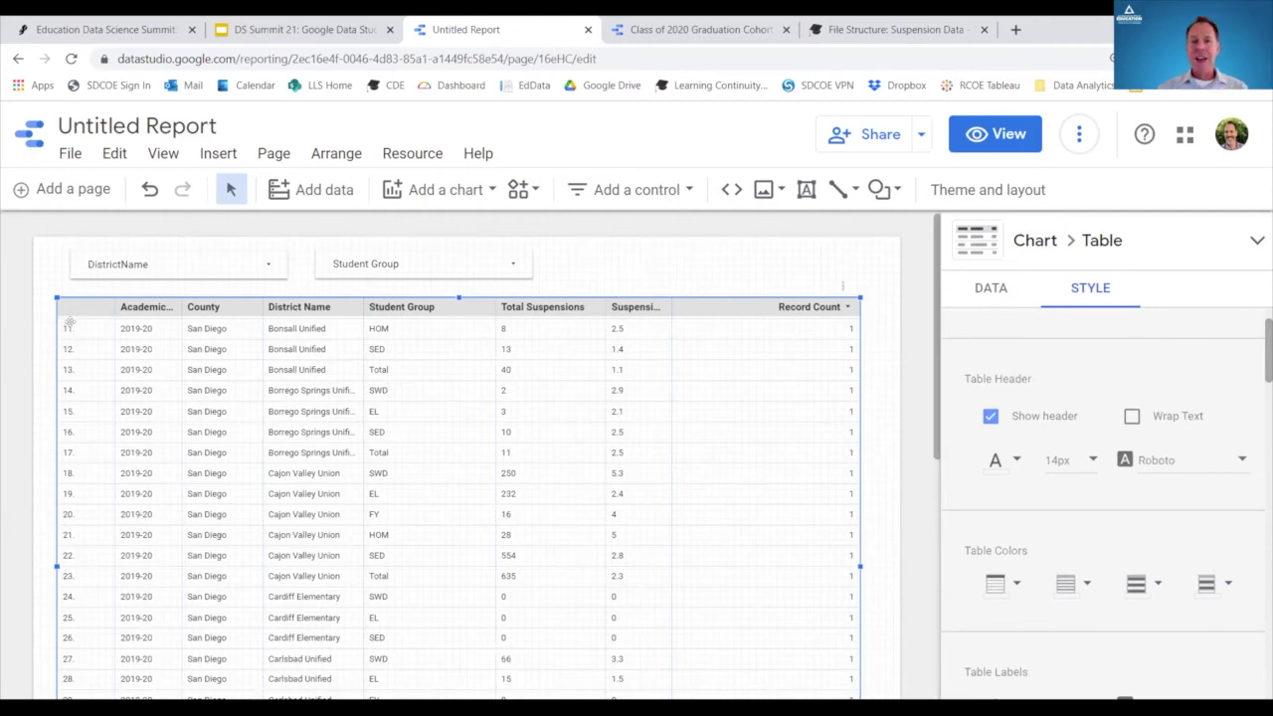
scroll(1243, 338, "down", 1)
scroll(1104, 502, "down", 6)
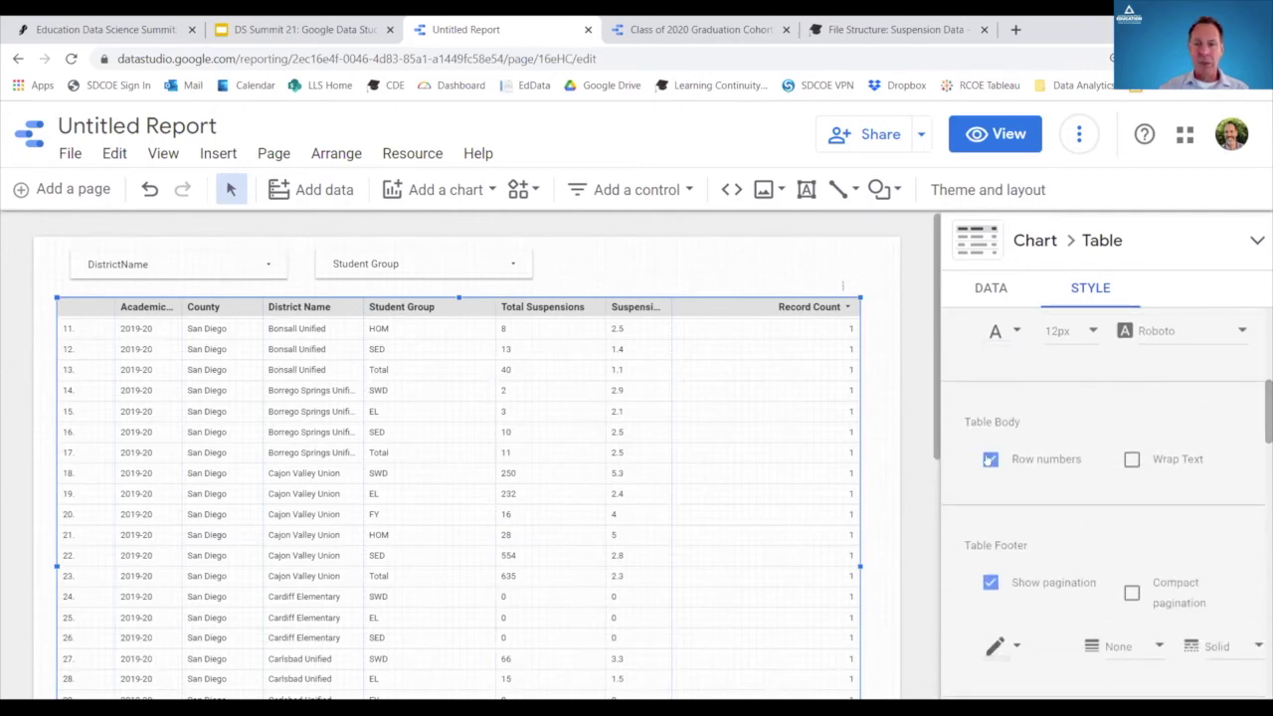
left_click(989, 460)
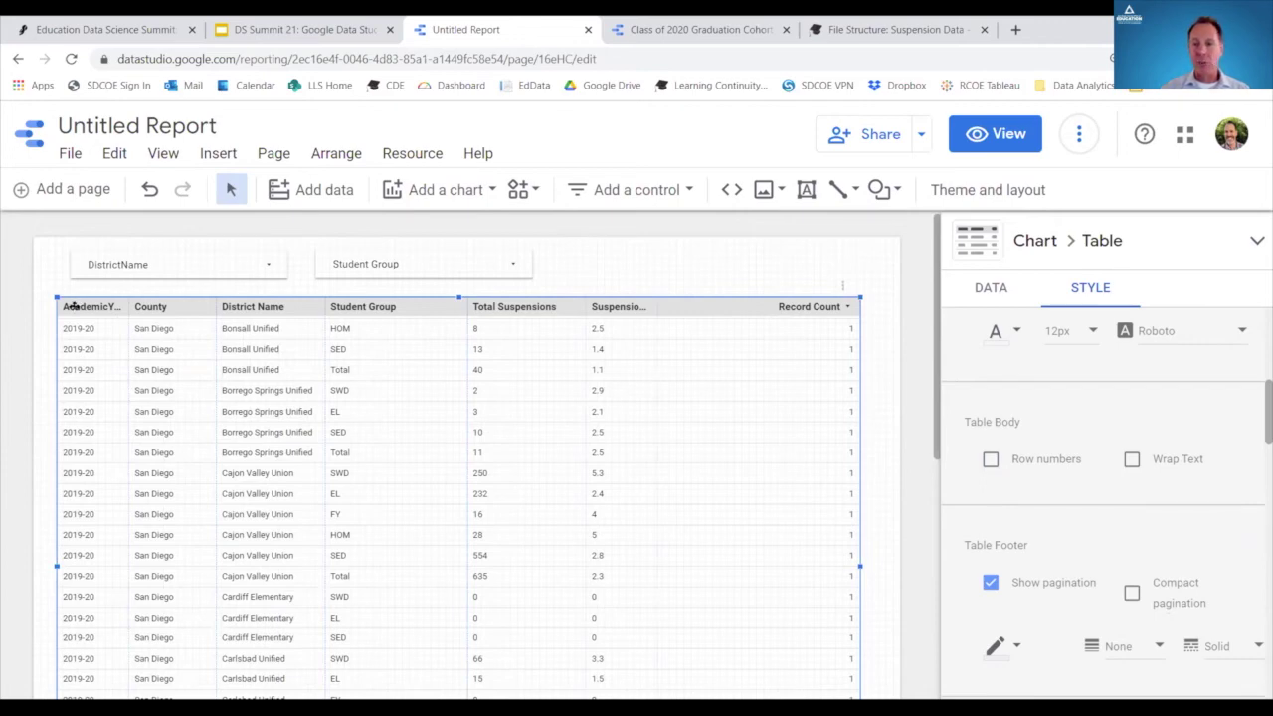
- Set the suspension table's missing data to show "-" and deselect the table
scroll(1104, 498, "down", 3)
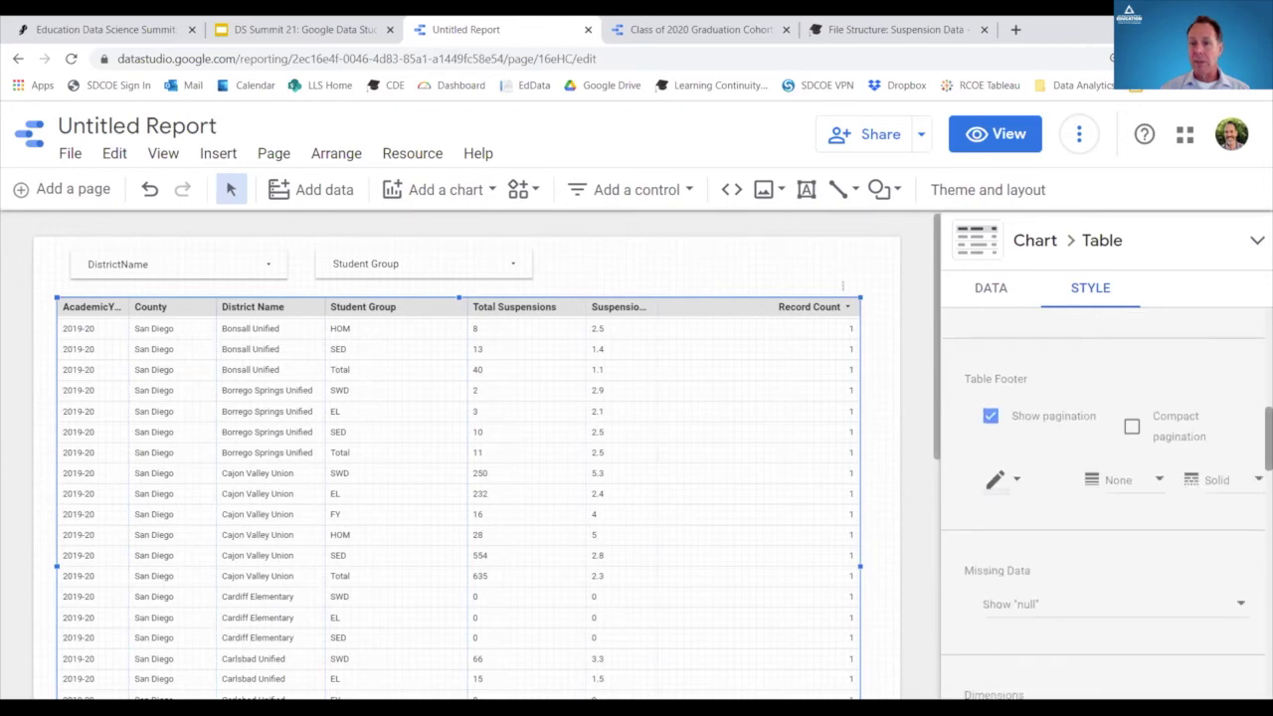
scroll(1057, 448, "down", 3)
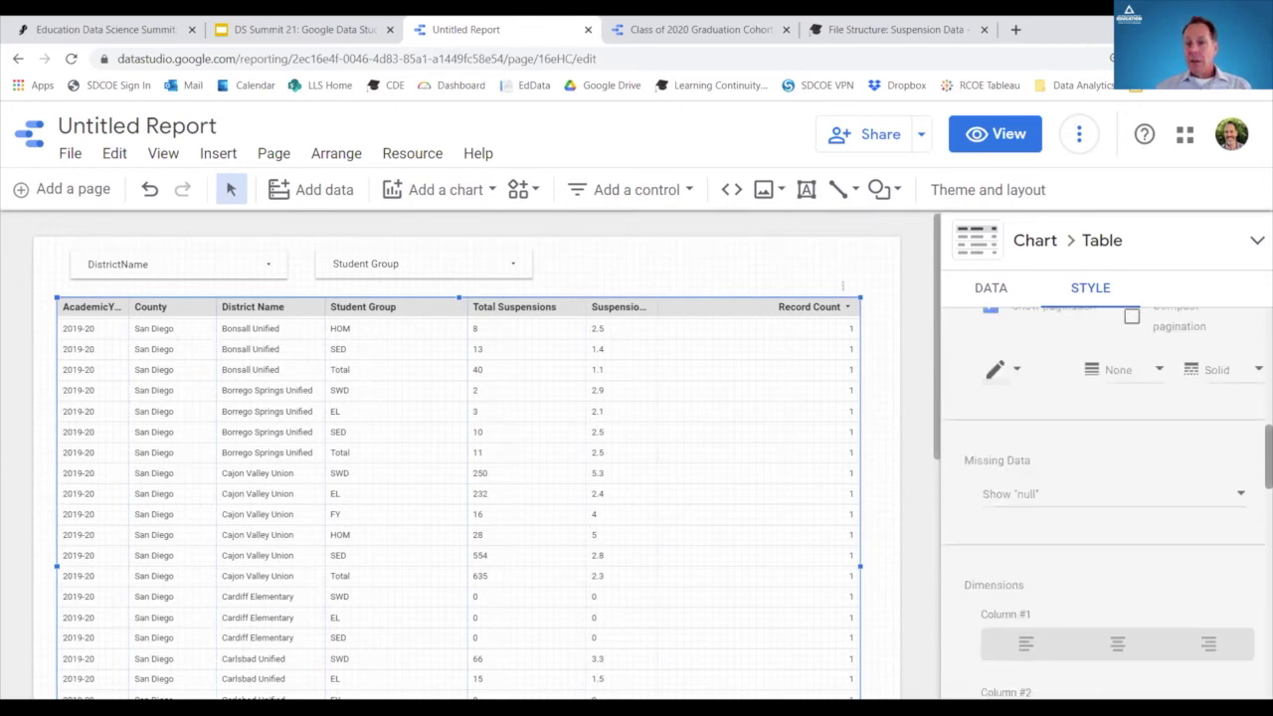
left_click(1056, 432)
left_click(994, 449)
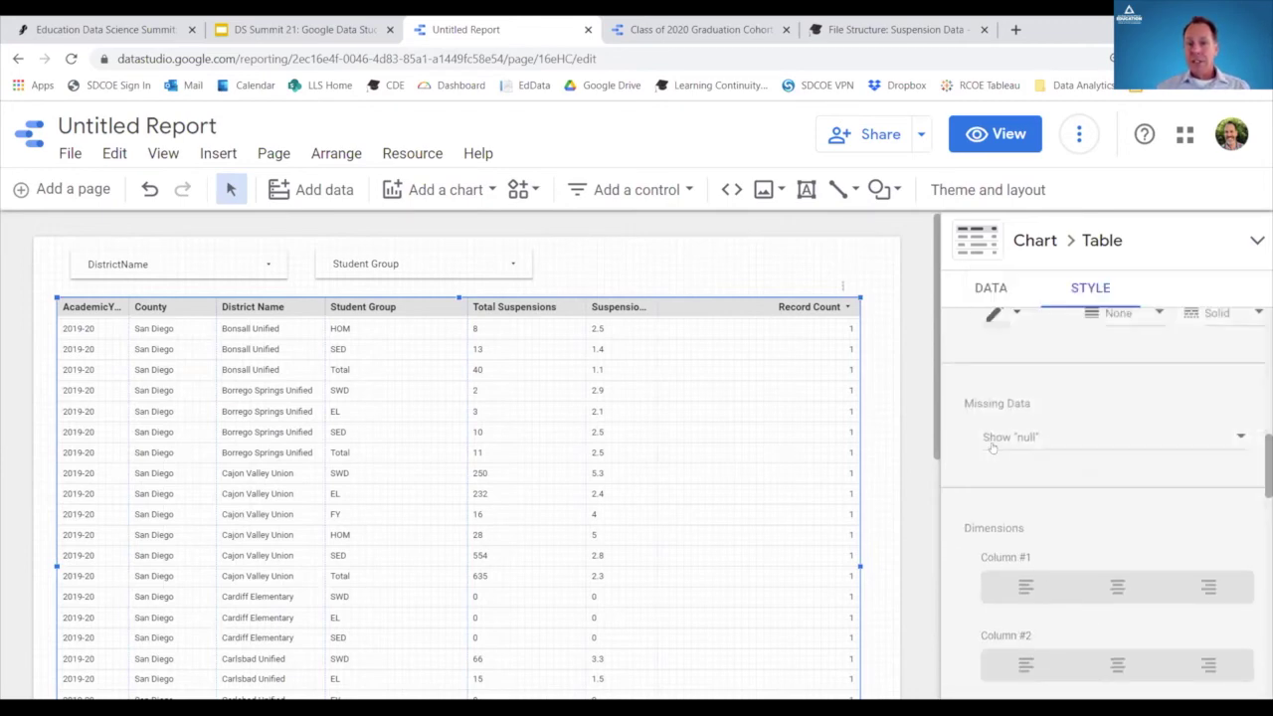
left_click(1239, 438)
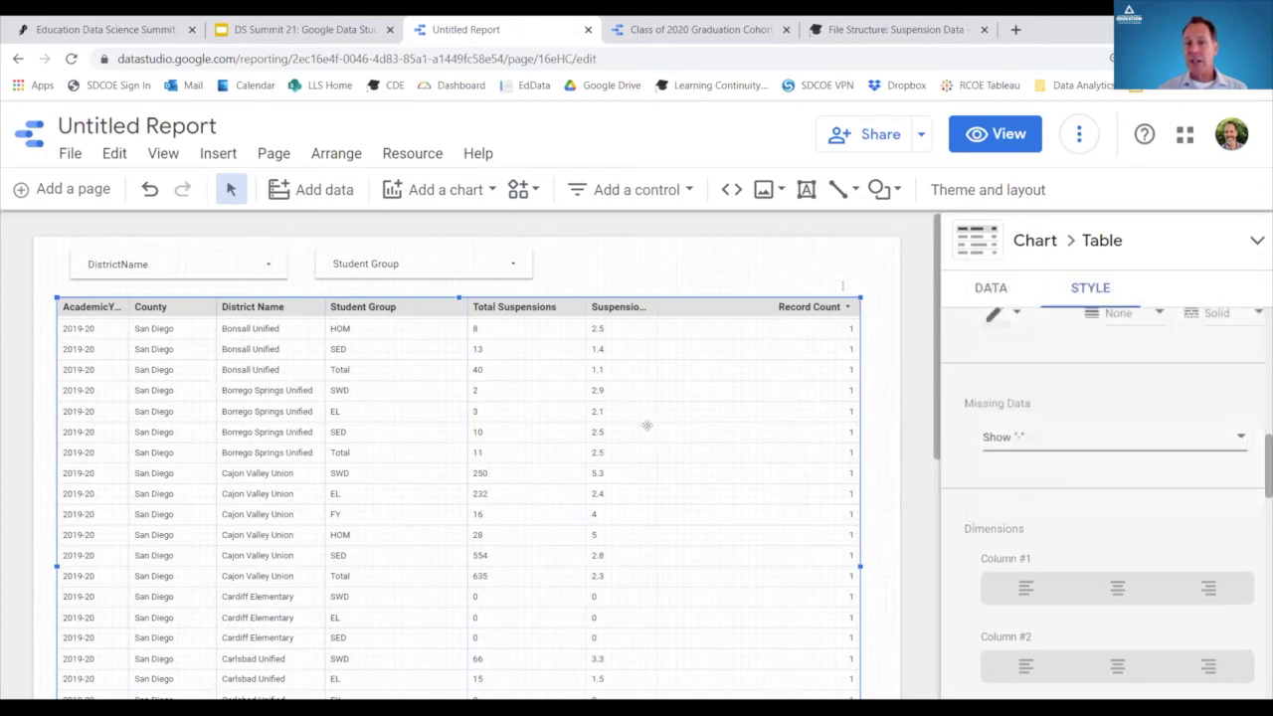
left_click(912, 474)
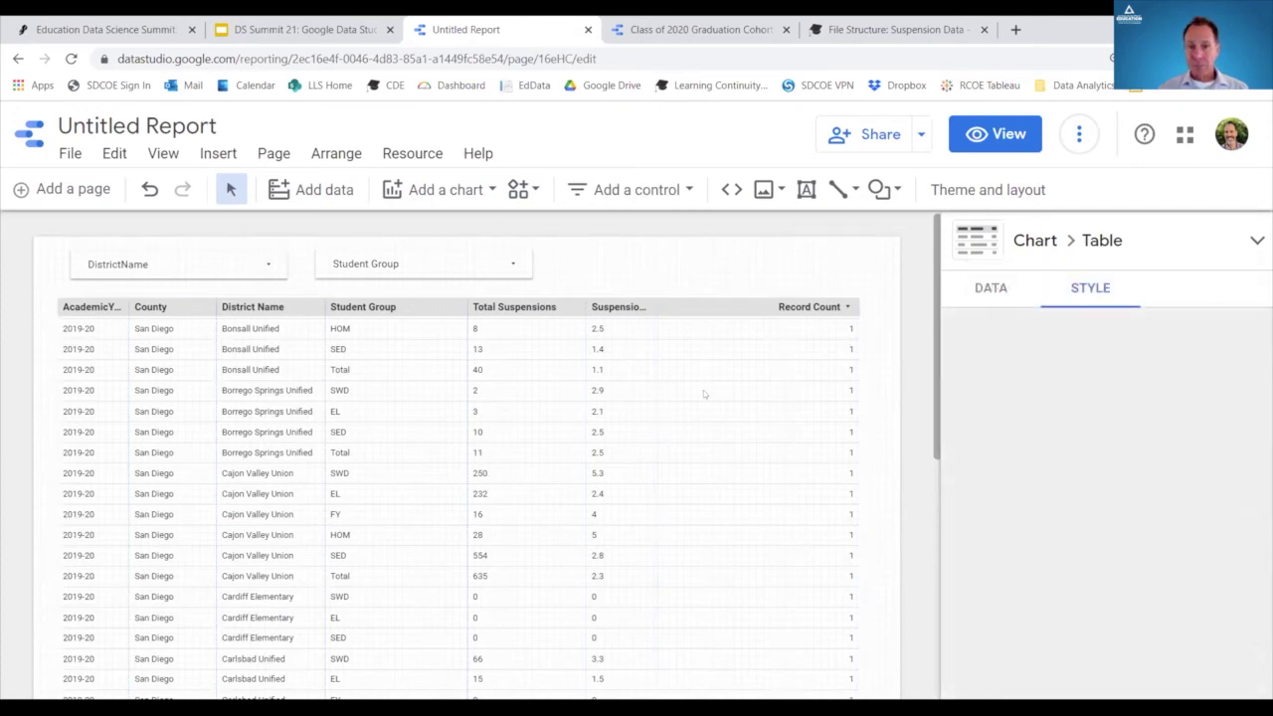
scroll(667, 407, "down", 10)
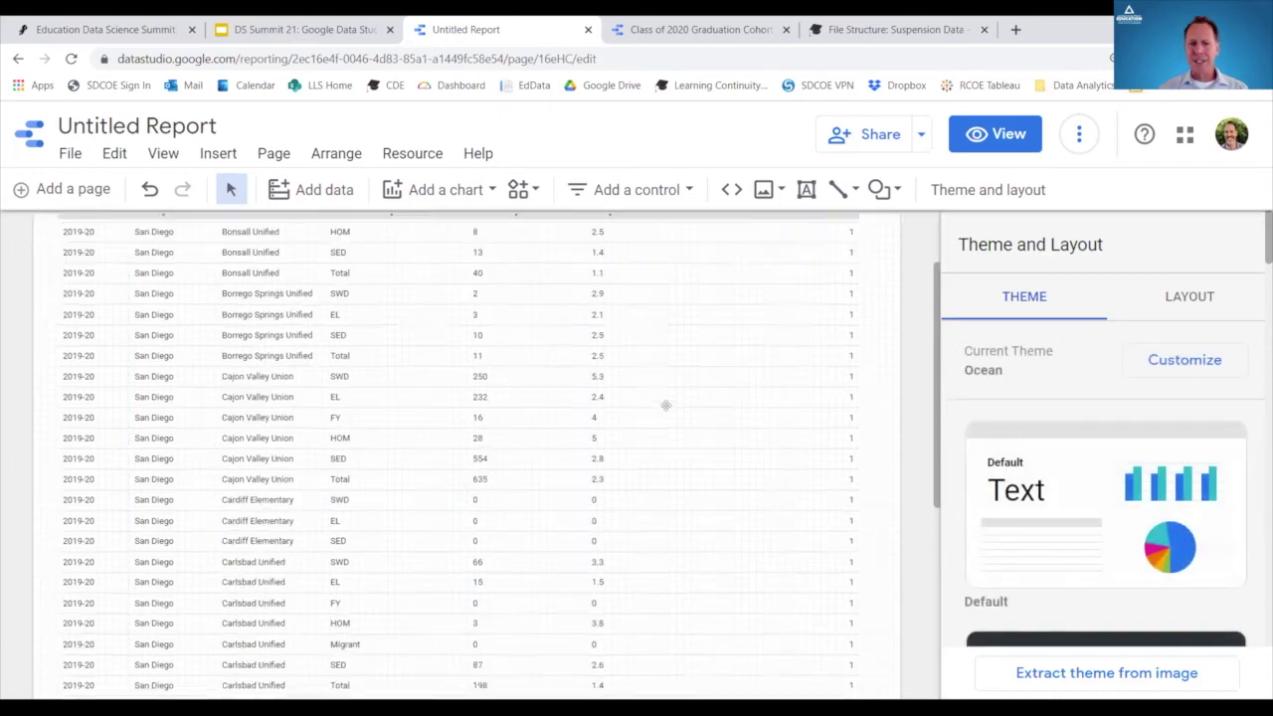
scroll(668, 409, "up", 10)
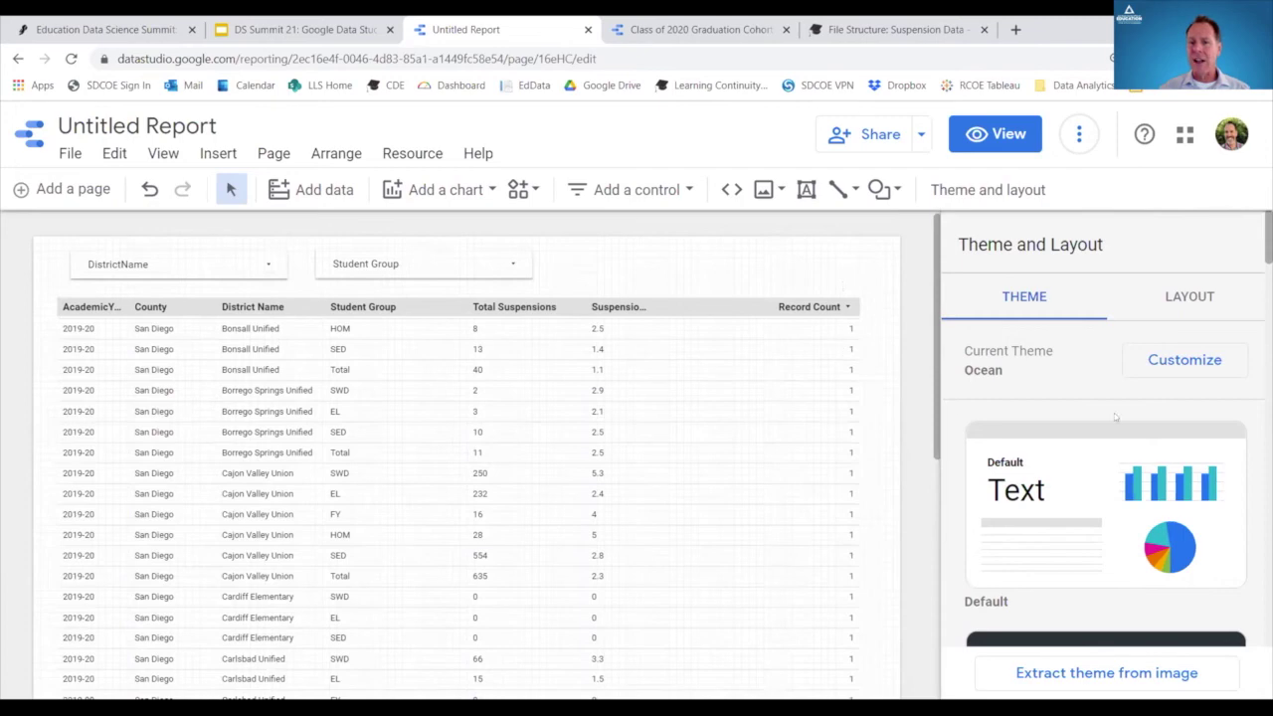
- Switch the report to viewing mode and sort the table by suspension rate in descending order
left_click(995, 133)
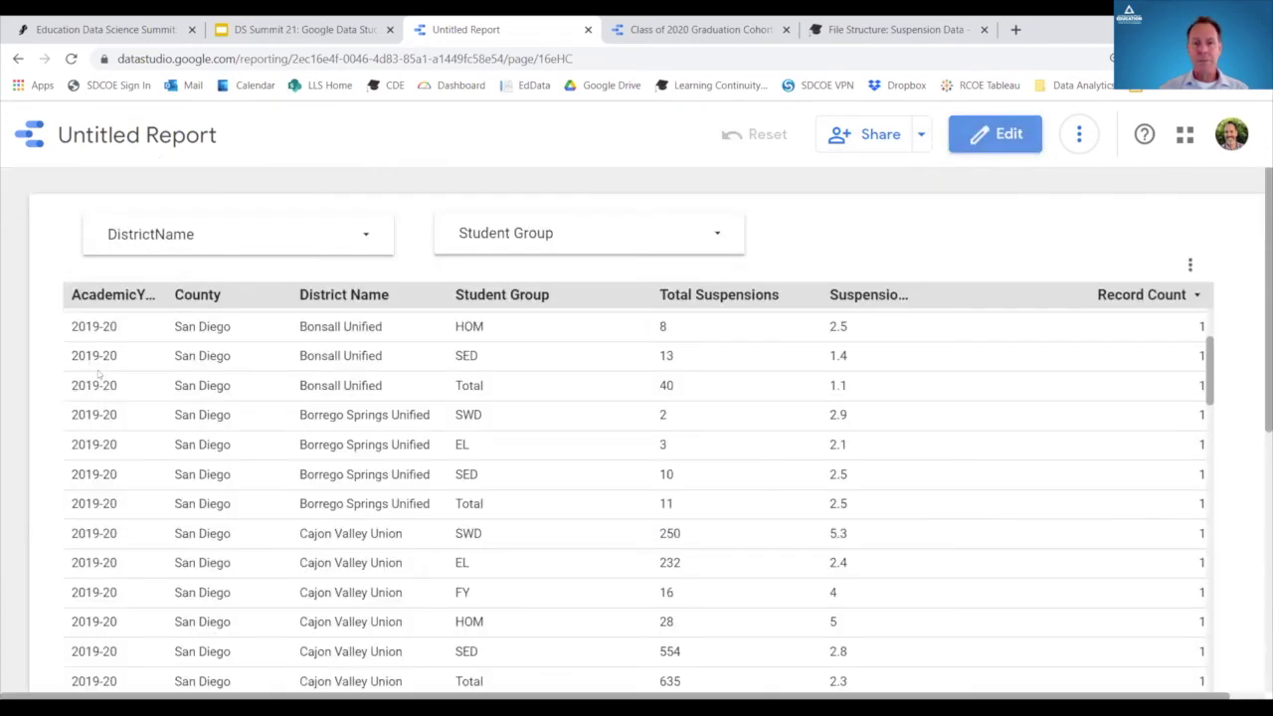
scroll(1179, 392, "up", 2)
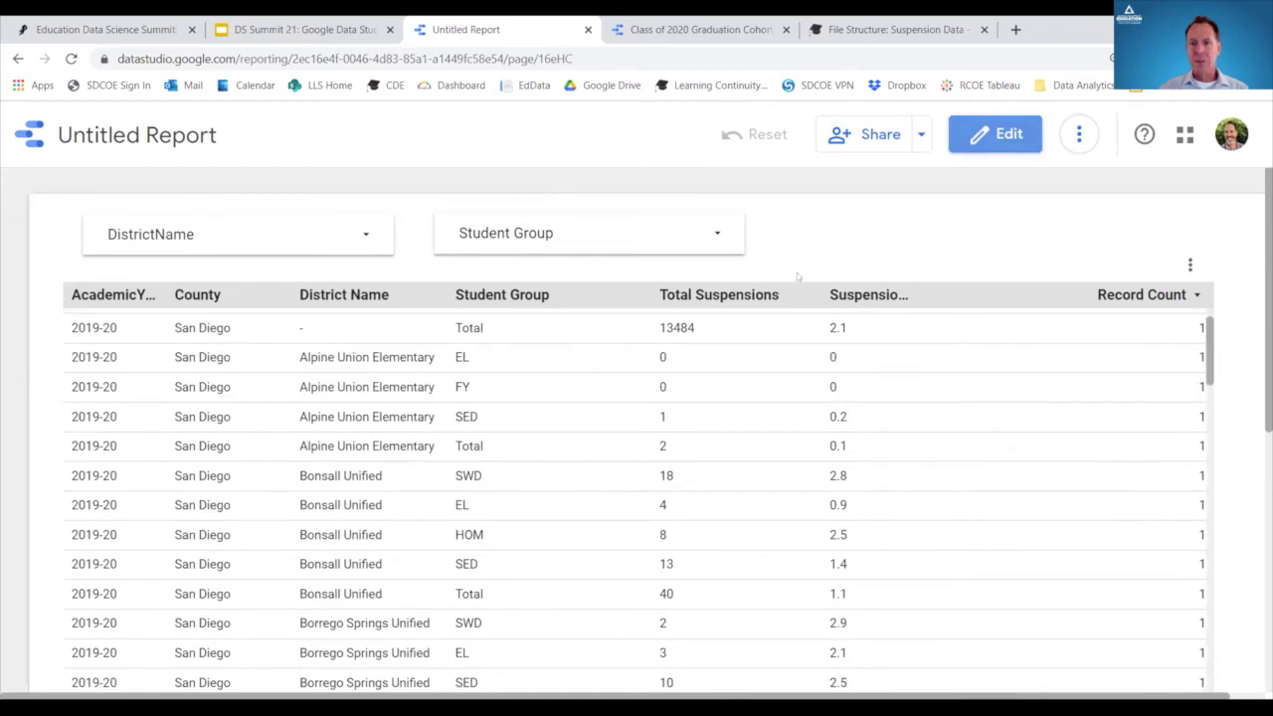
left_click(869, 296)
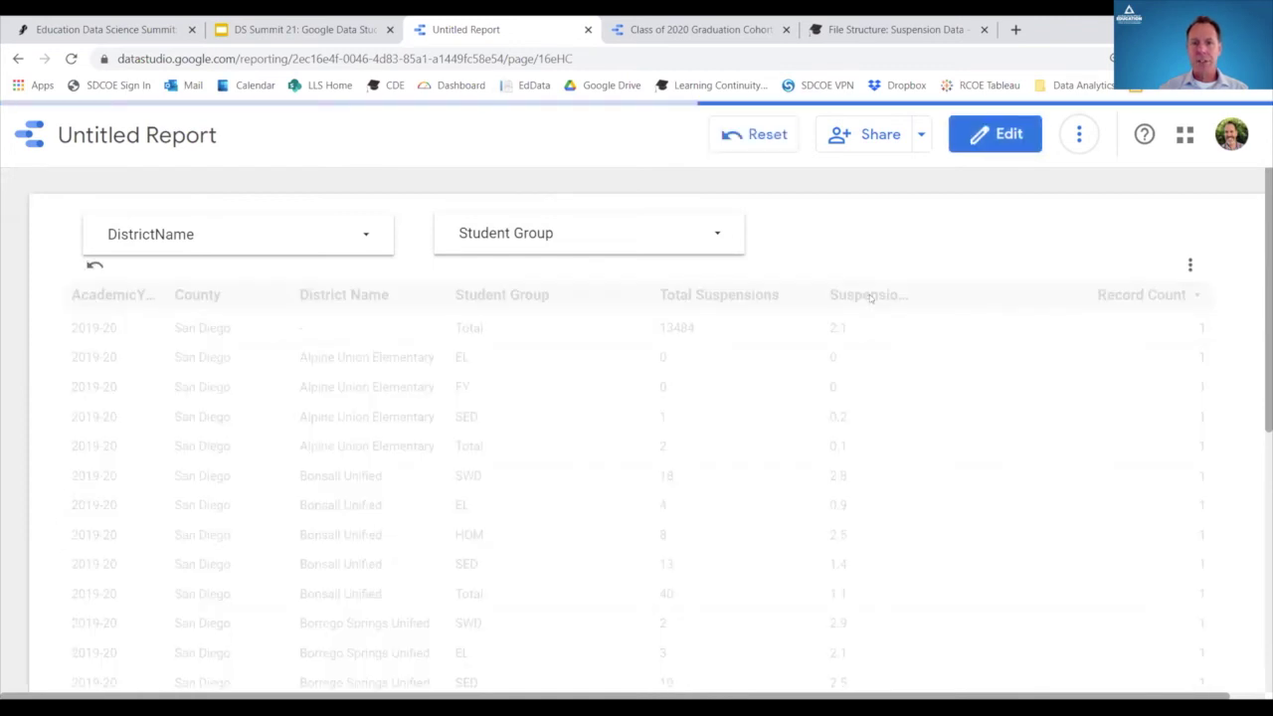
- Review the options in the Student Group and DistrictName filters and browse the rows of the sorted table
left_click(712, 237)
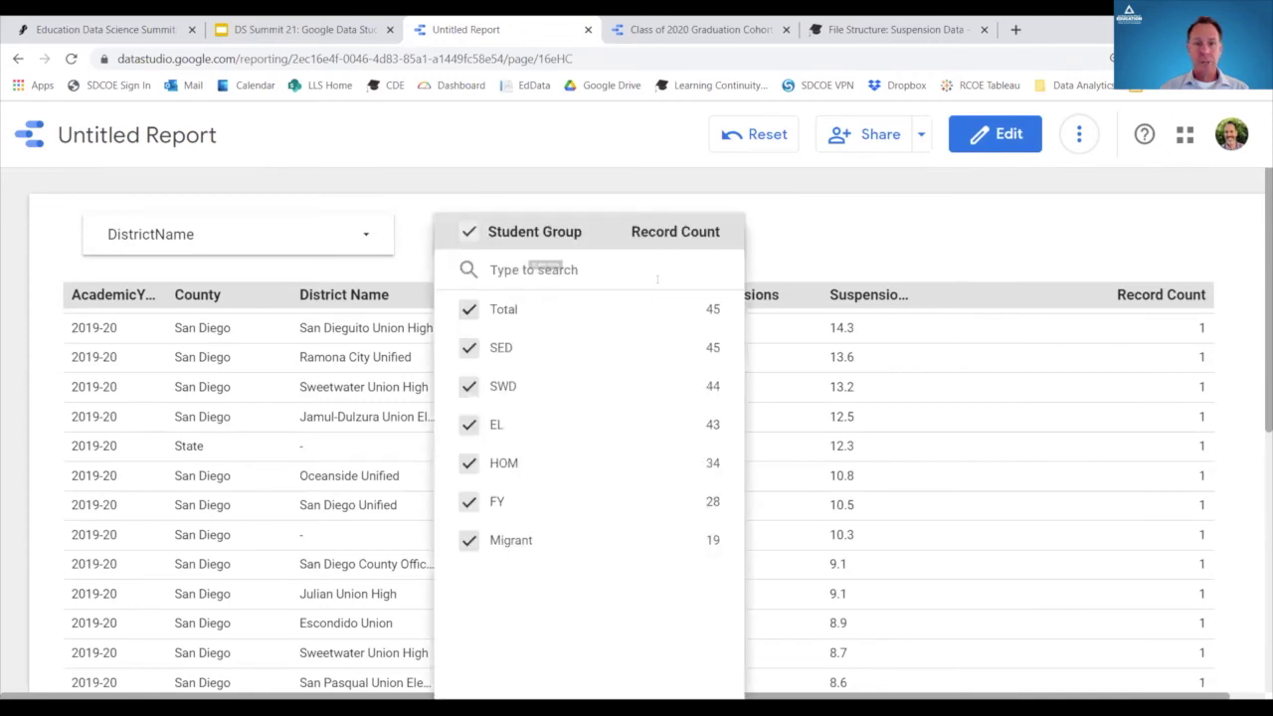
left_click(269, 236)
left_click(381, 239)
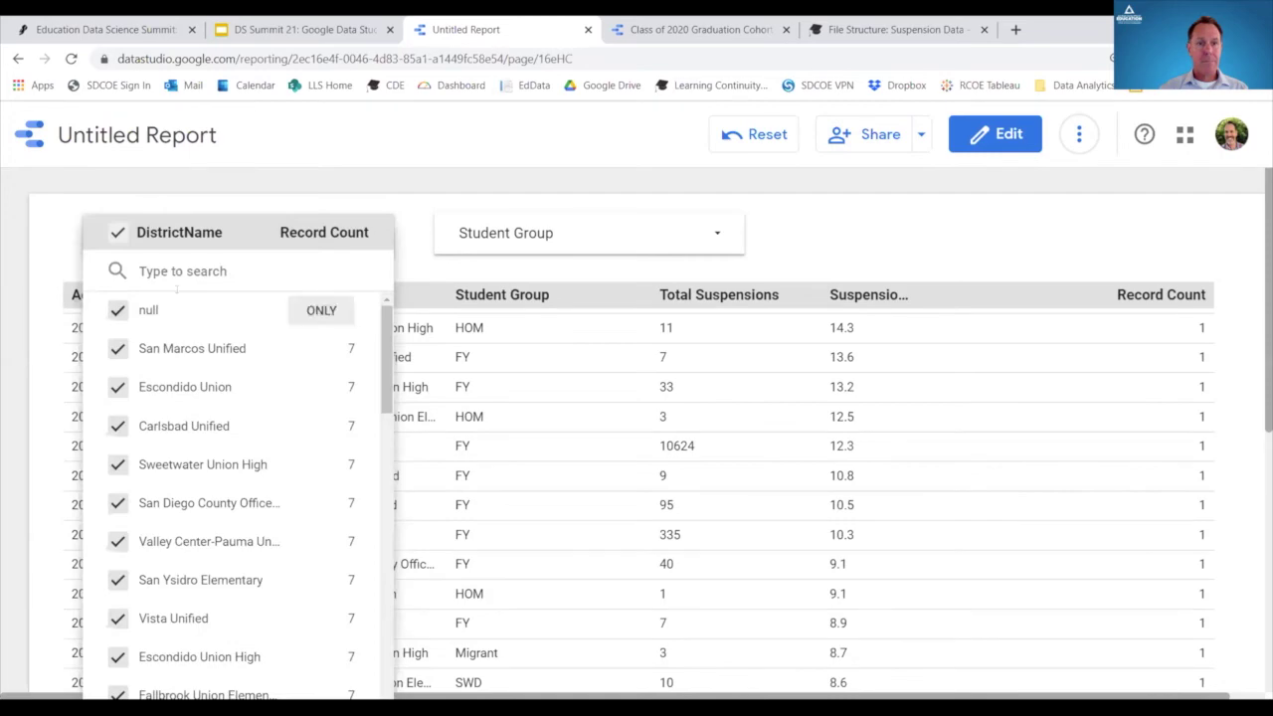
left_click(352, 229)
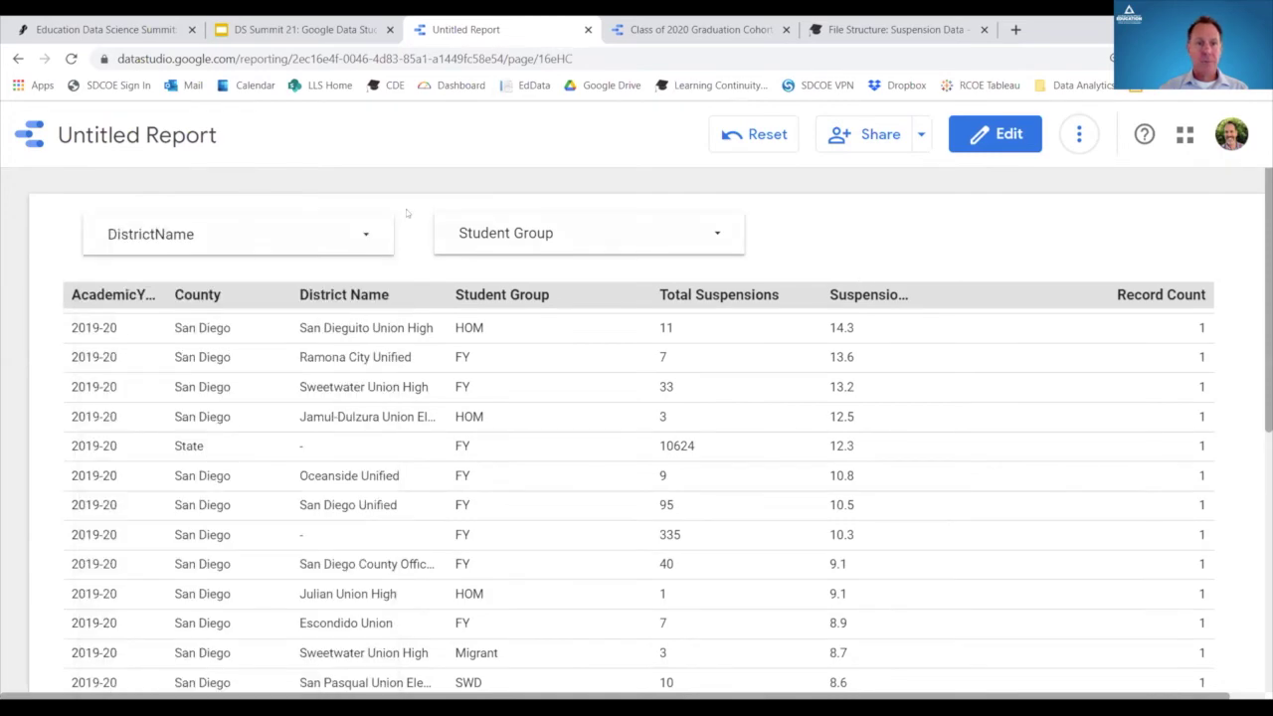
scroll(924, 315, "down", 8)
scroll(924, 463, "down", 15)
scroll(926, 462, "down", 15)
scroll(926, 458, "down", 3)
scroll(916, 457, "up", 2)
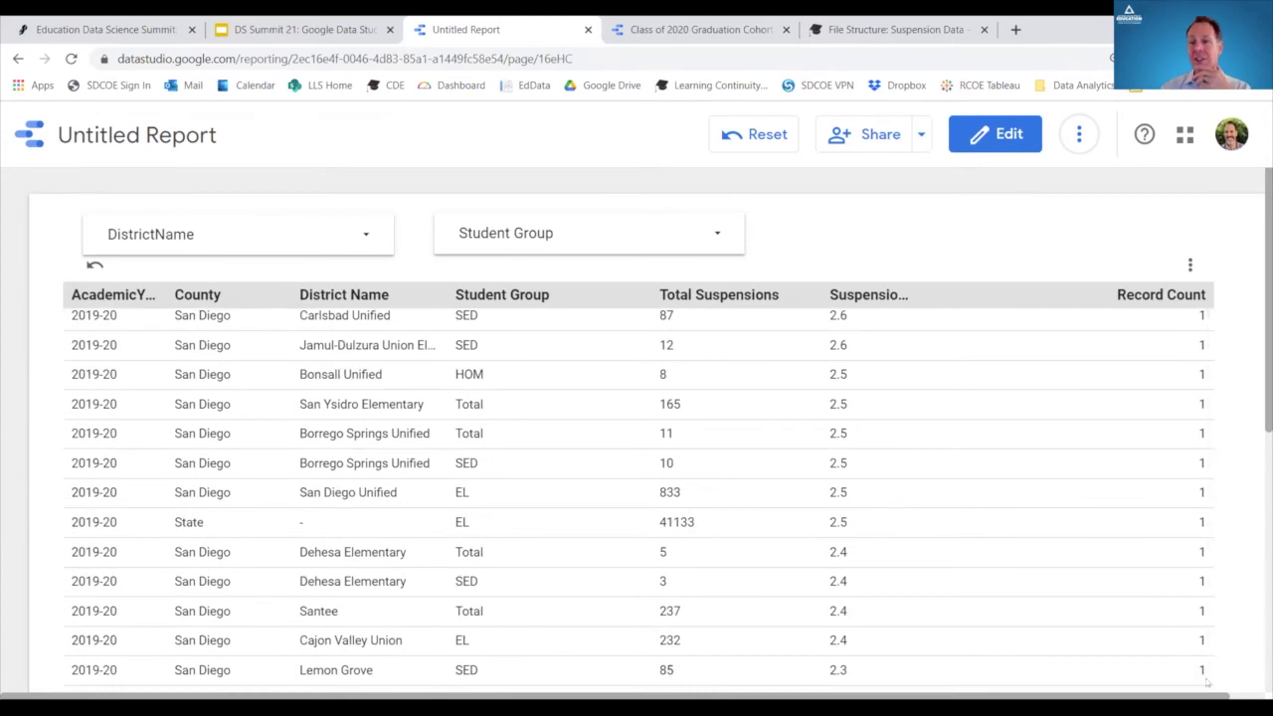
- Clear the temporary sort, examine the table down to its last rows in viewing mode, and return to editing the report
left_click(985, 137)
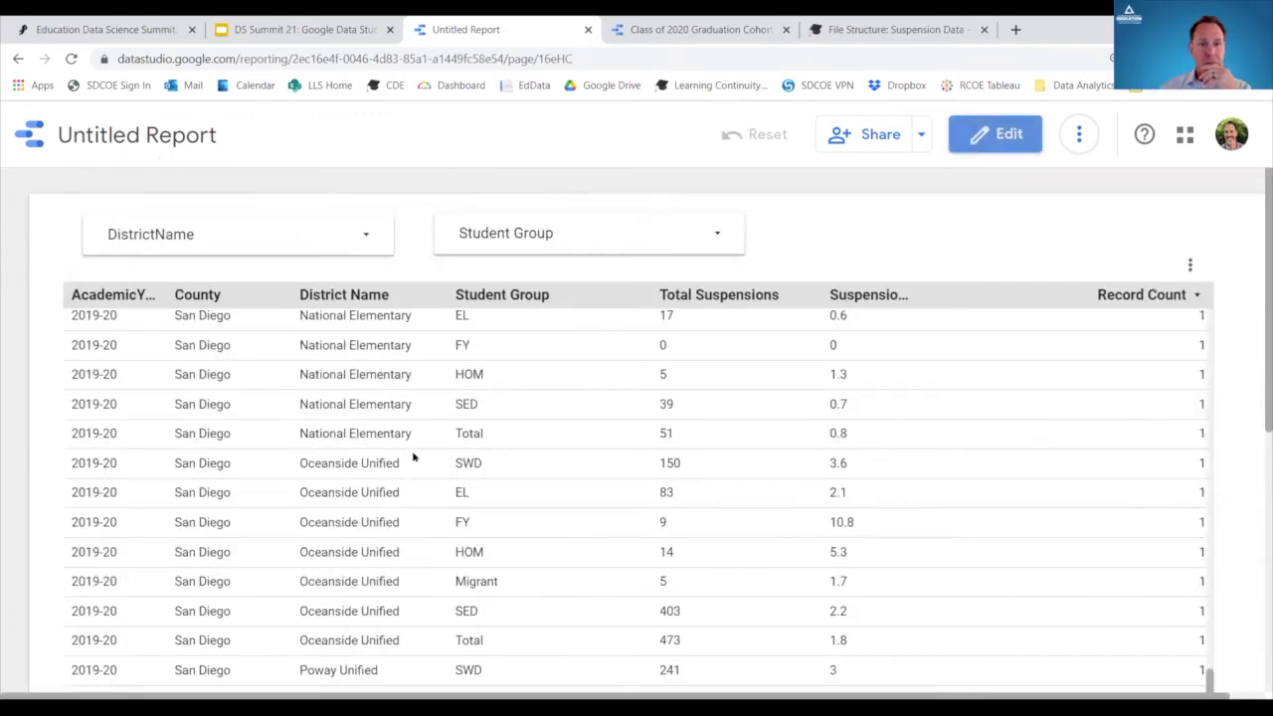
scroll(413, 455, "down", 3)
scroll(420, 445, "down", 5)
scroll(421, 448, "down", 15)
scroll(420, 447, "down", 10)
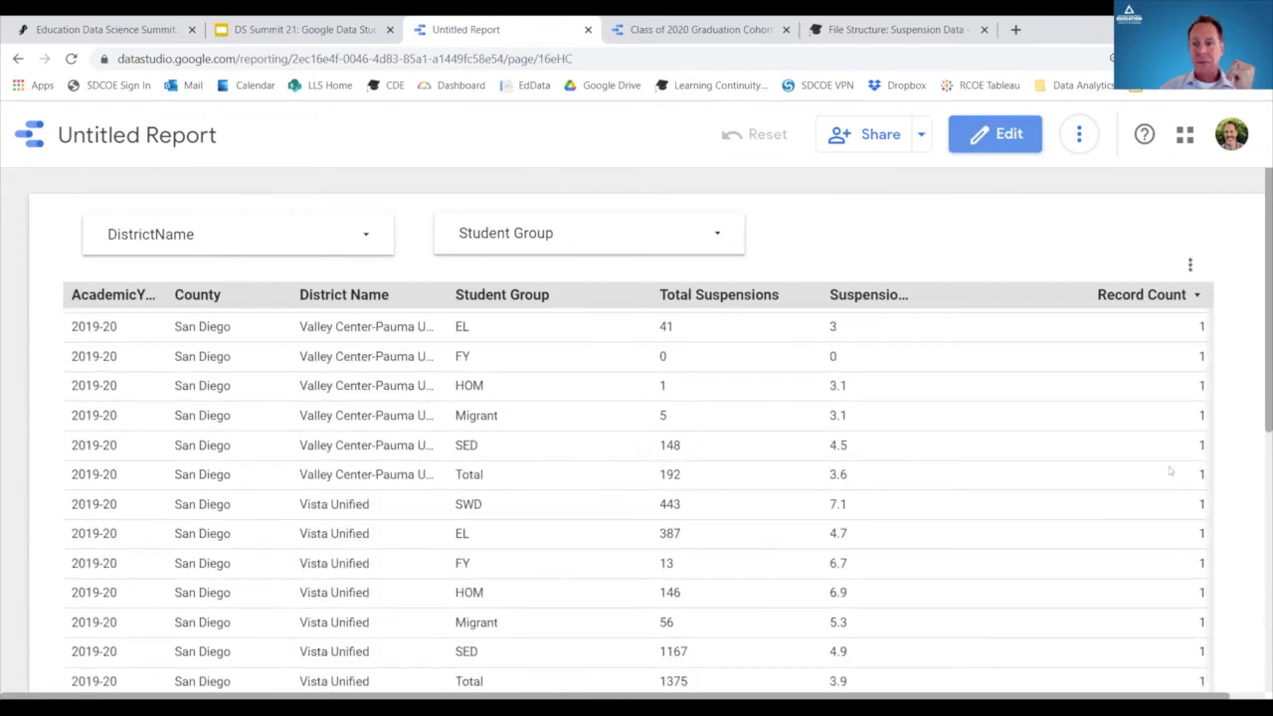
scroll(1074, 447, "down", 5)
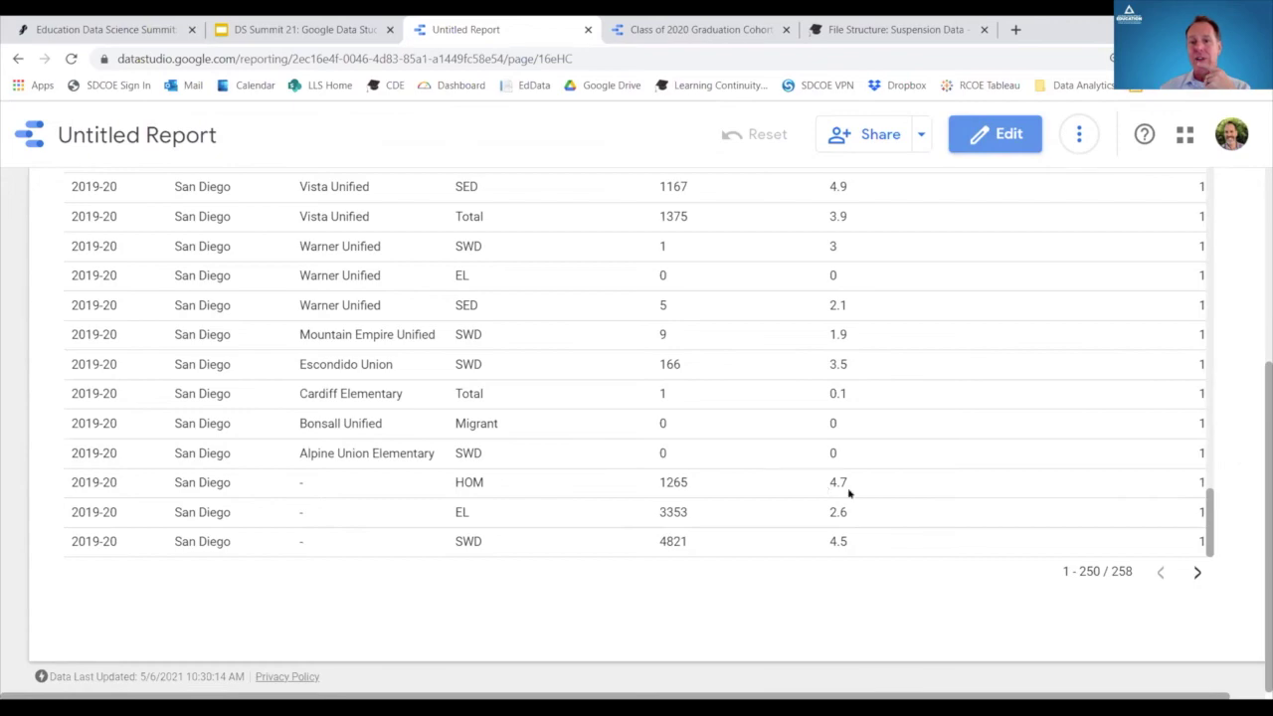
left_click_drag(1204, 513, 1204, 348)
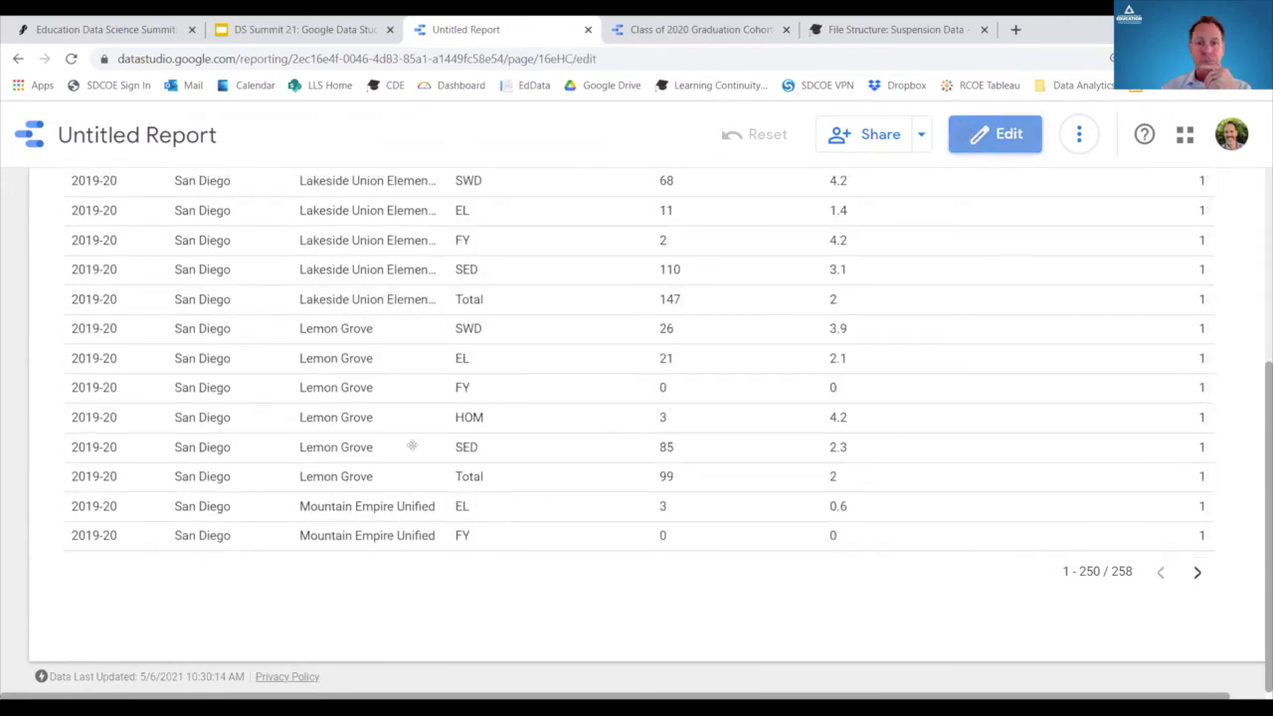
scroll(545, 495, "up", 4)
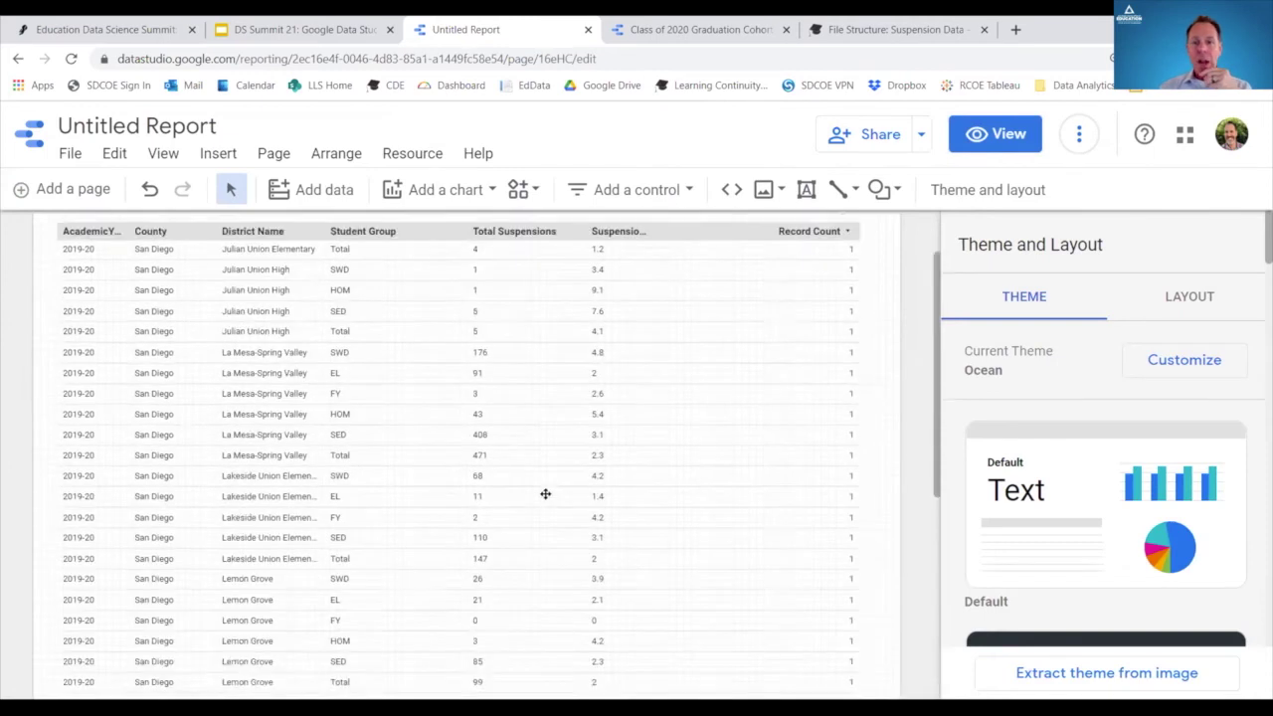
scroll(545, 494, "up", 1)
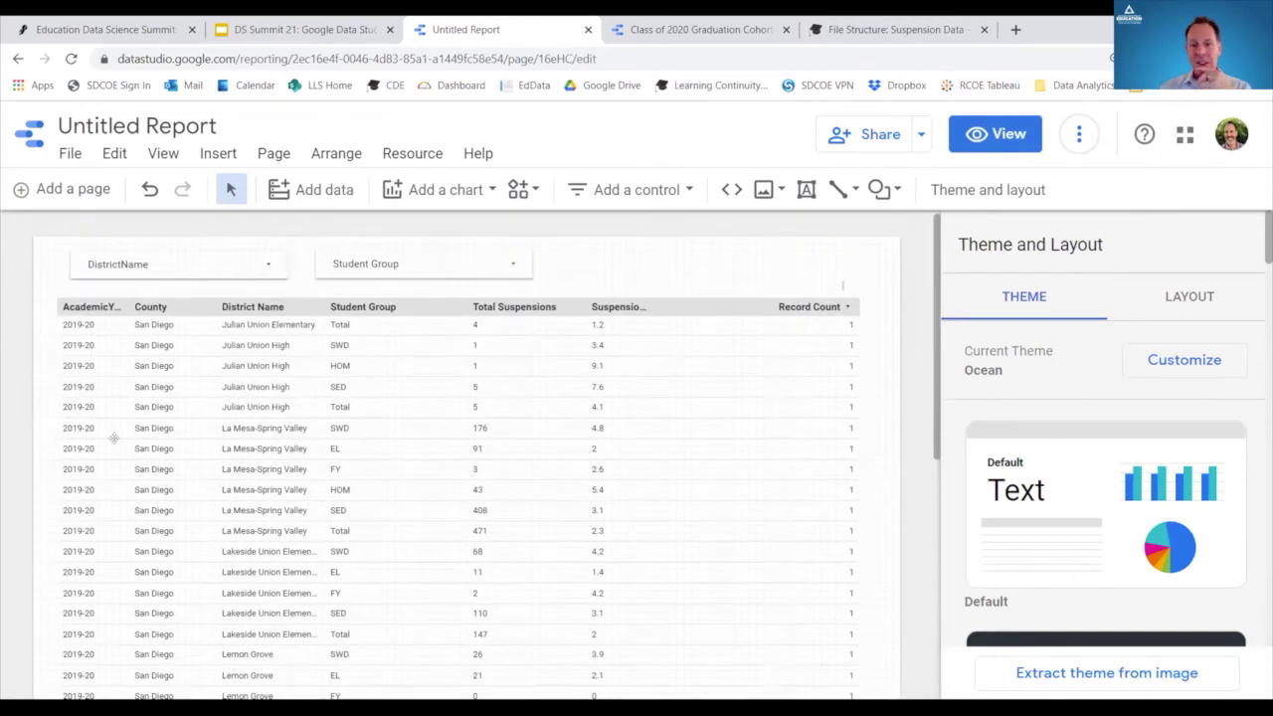